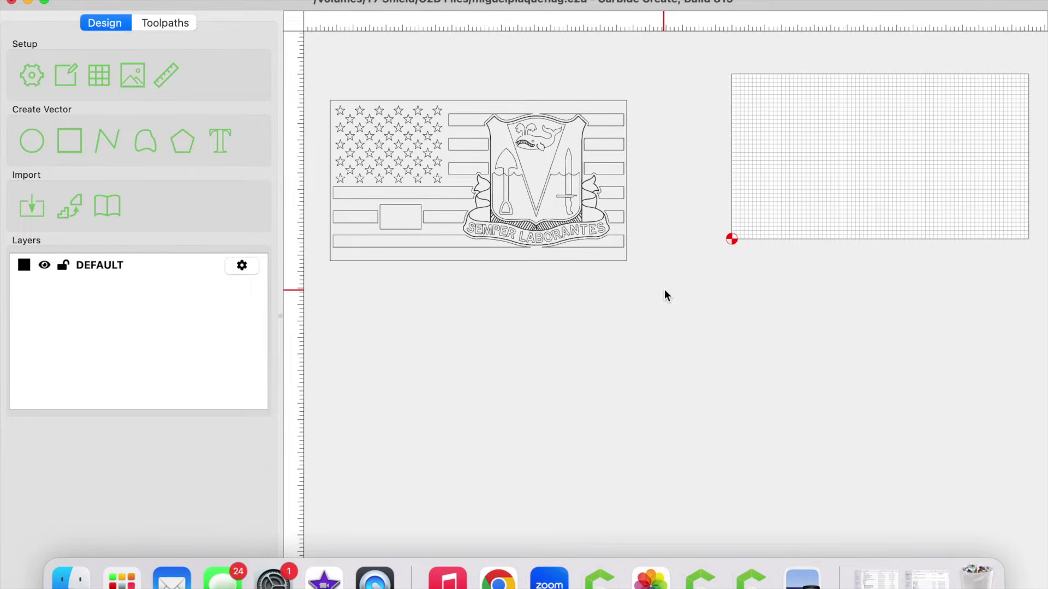
# - Move the complete shield crest with its SEMPER LABORANTES banner off the flag, into the empty space above the stock area
pyautogui.moveTo(648, 299); pyautogui.dragTo(626, 298, button='right')
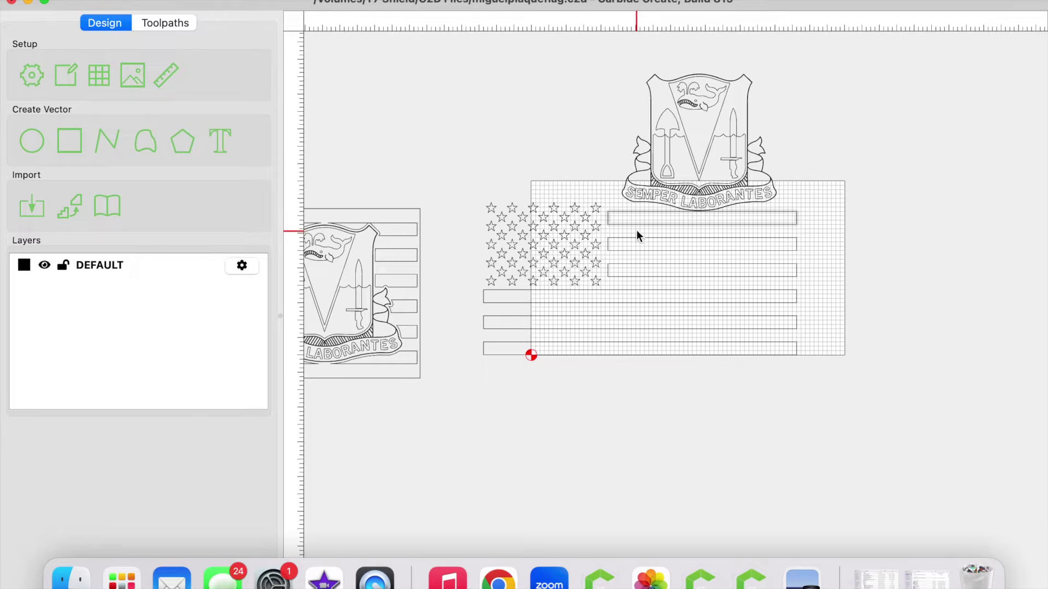
pyautogui.scroll(2, 660, 293)
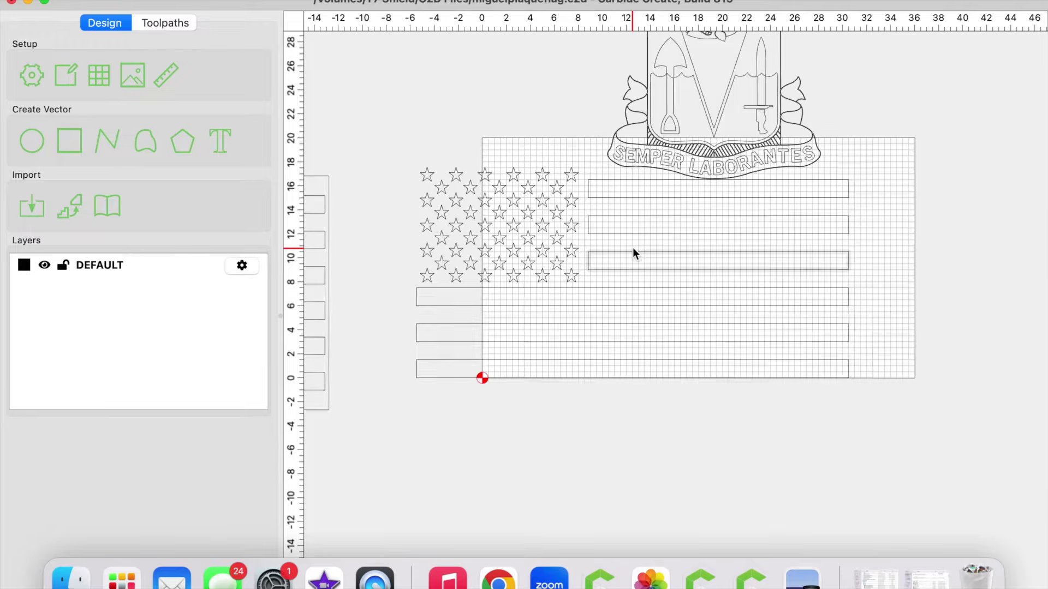
pyautogui.scroll(-3, 633, 253)
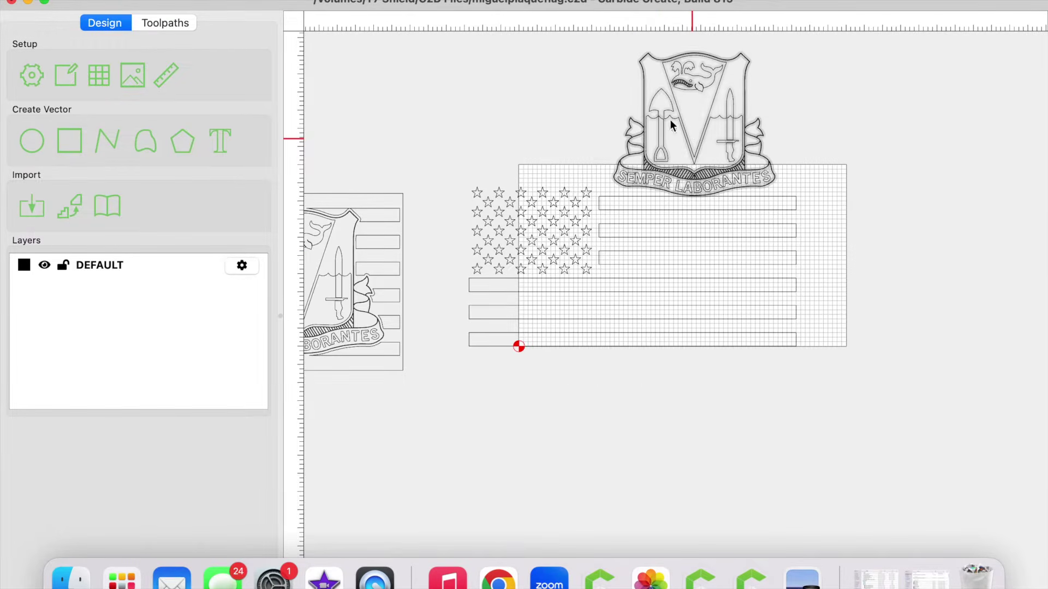
pyautogui.moveTo(611, 40); pyautogui.dragTo(785, 192)
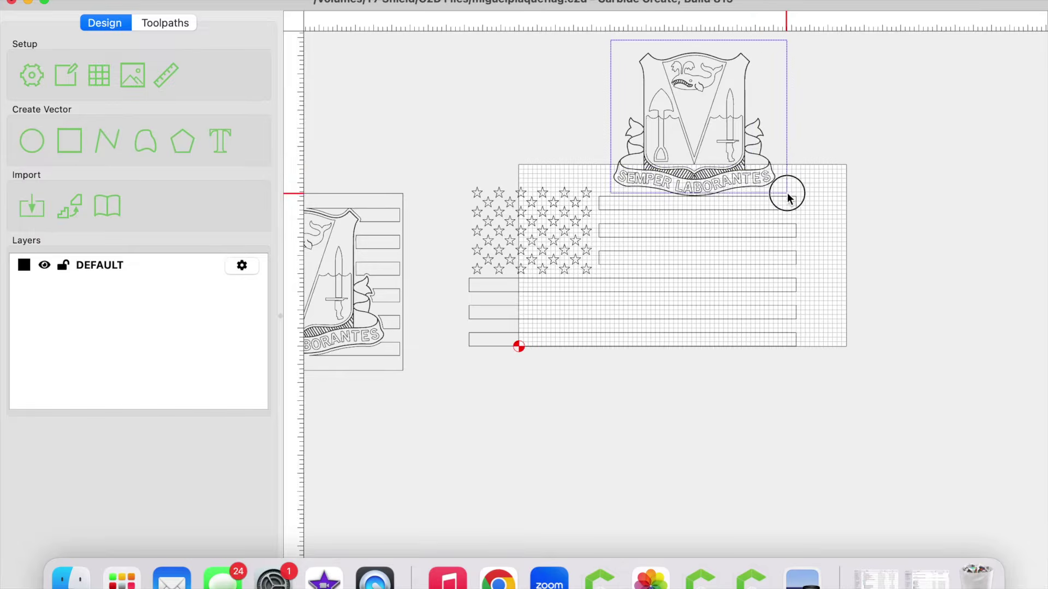
pyautogui.moveTo(736, 148); pyautogui.dragTo(817, 93)
pyautogui.moveTo(454, 162); pyautogui.dragTo(813, 369)
pyautogui.moveTo(627, 394)
pyautogui.mouseDown(button='right')
pyautogui.moveTo(807, 376)
pyautogui.moveTo(629, 378)
pyautogui.mouseUp(button='right')
pyautogui.click(629, 378)
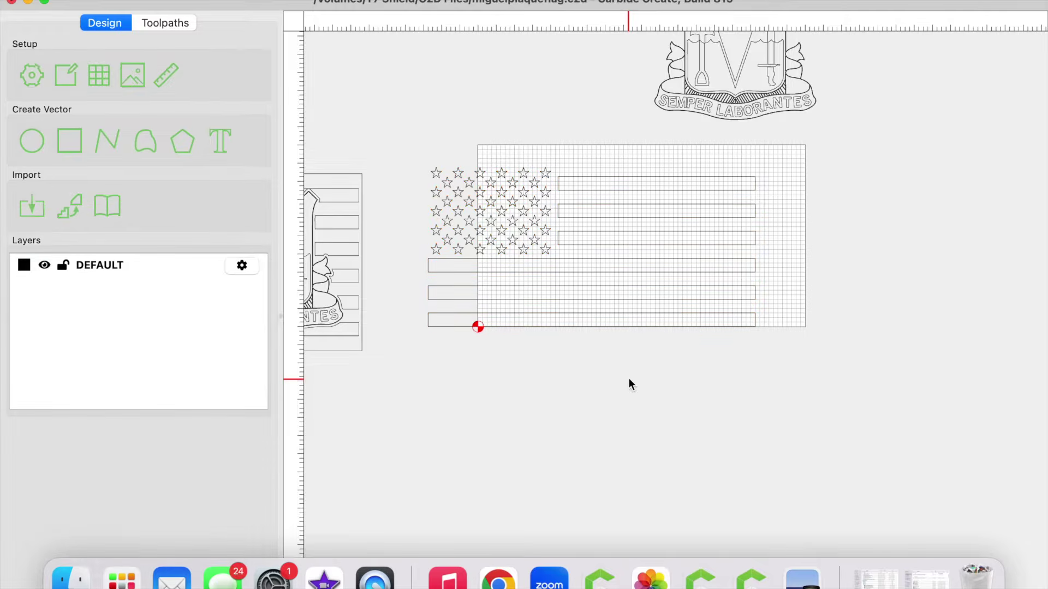
# - Check the stock size and thickness in the job setup, leaving the settings as they are
pyautogui.click(29, 72)
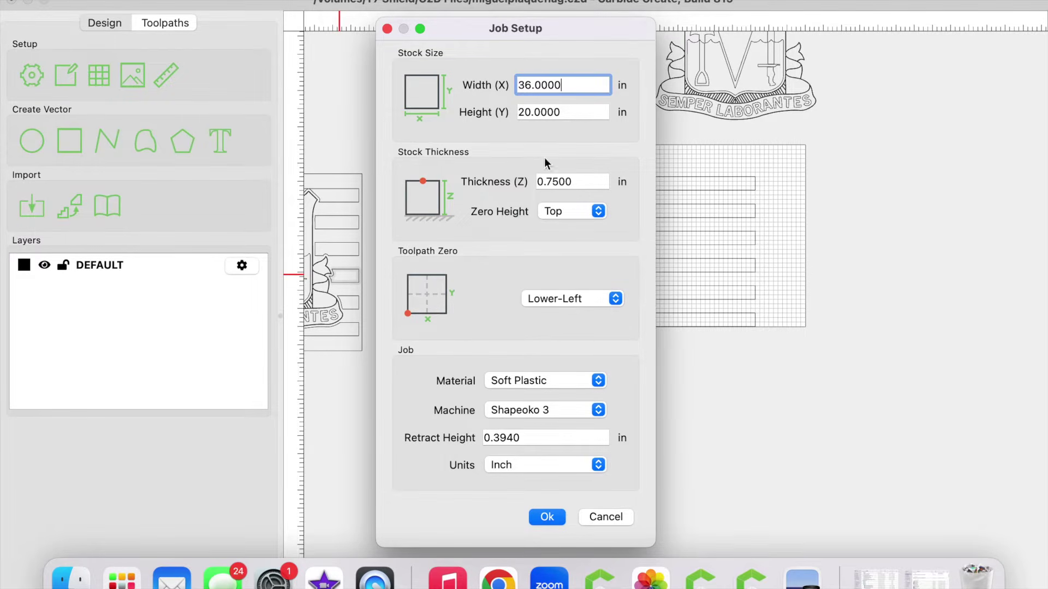
pyautogui.click(547, 517)
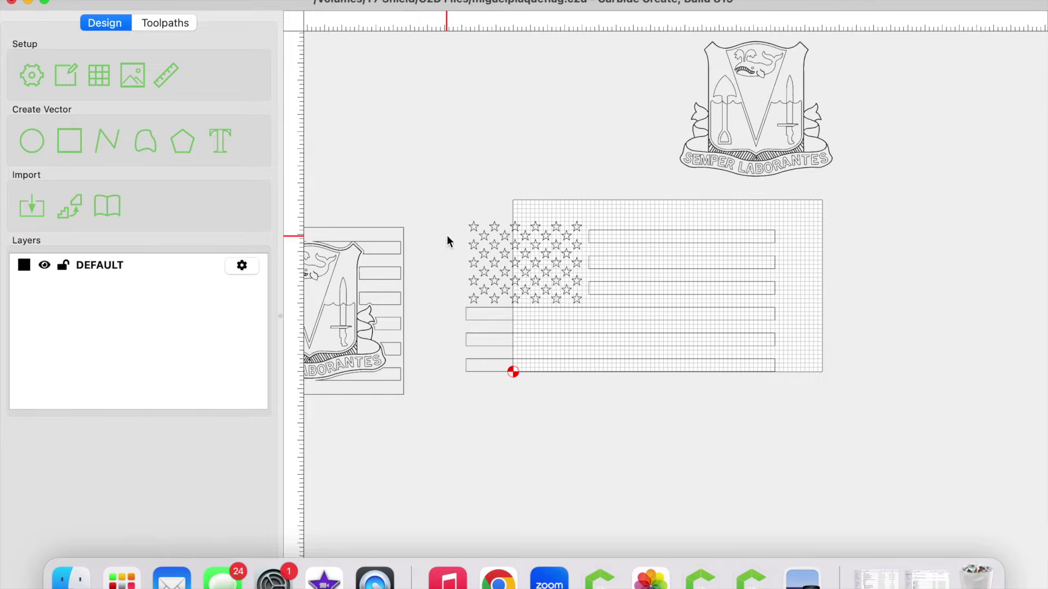
# - Move all the flag's stars and stripes together into the empty space below the stock area
pyautogui.moveTo(575, 381); pyautogui.dragTo(510, 381, button='right')
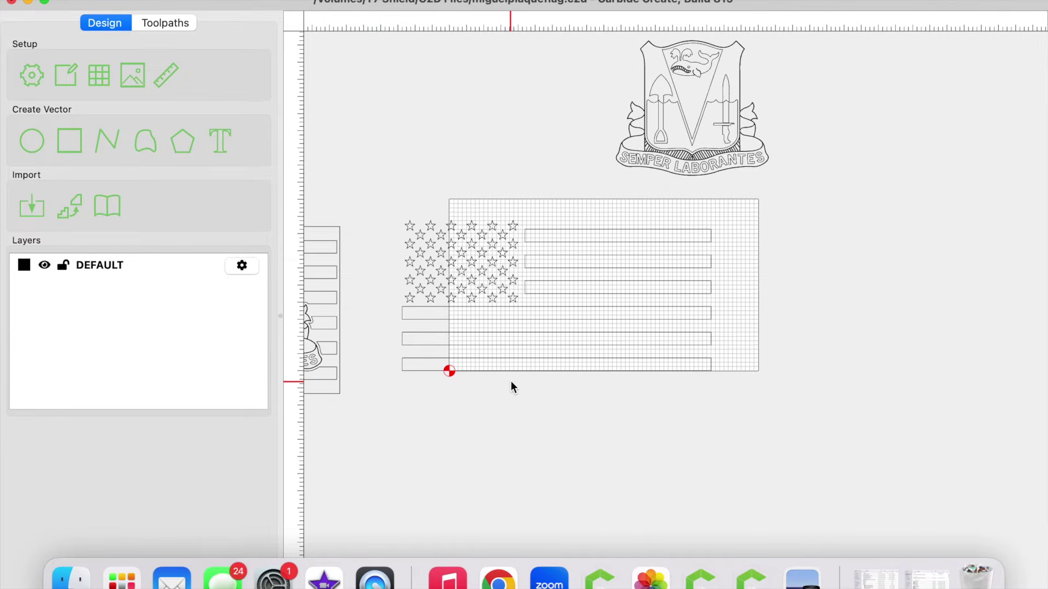
pyautogui.moveTo(395, 198); pyautogui.dragTo(719, 392)
pyautogui.moveTo(685, 349); pyautogui.dragTo(770, 507)
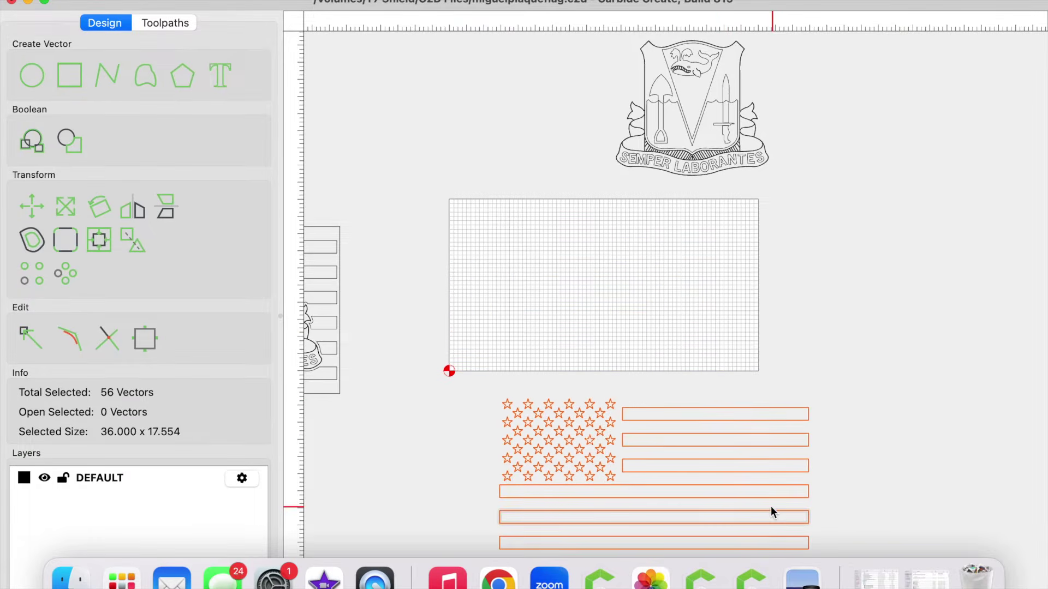
pyautogui.click(691, 313)
# - Draw a square-cornered rectangle above the stock area and set it to 36 in wide and 19.5 in high
pyautogui.click(74, 141)
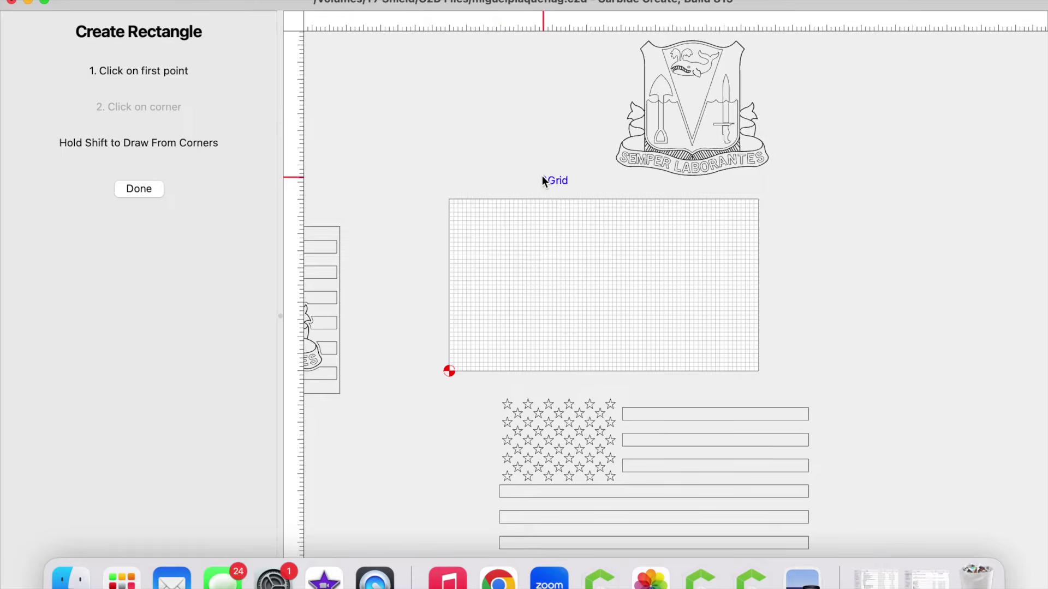
pyautogui.click(543, 179)
pyautogui.click(471, 191)
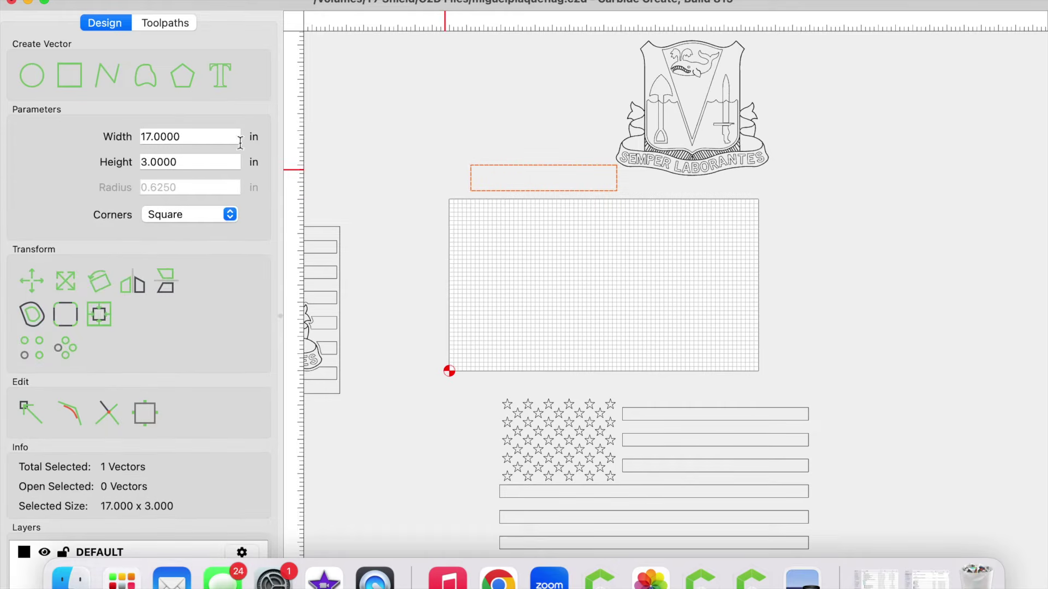
pyautogui.click(201, 136)
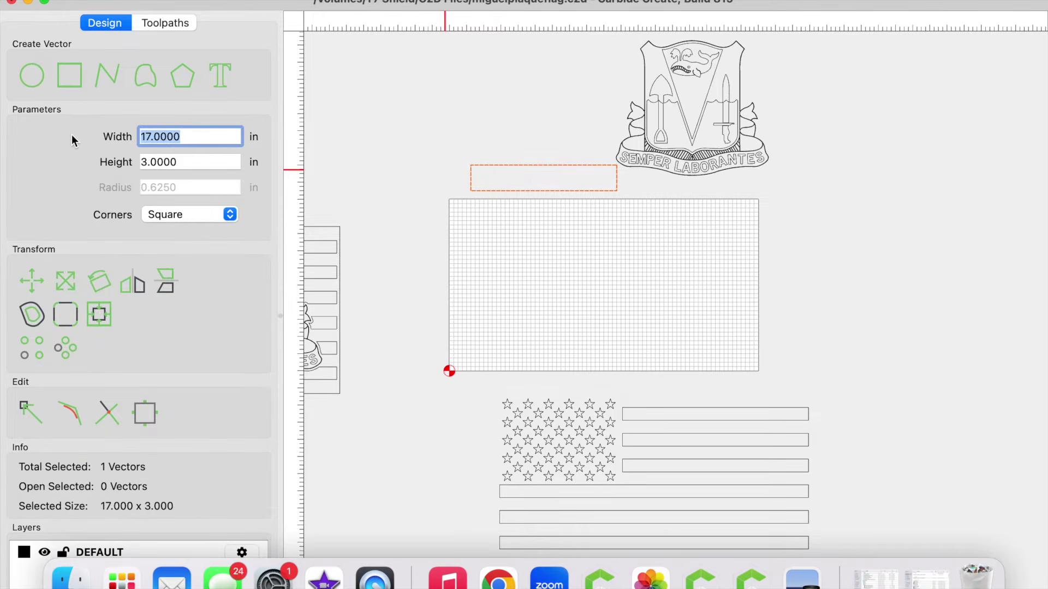
pyautogui.write('36')
pyautogui.press('Tab')
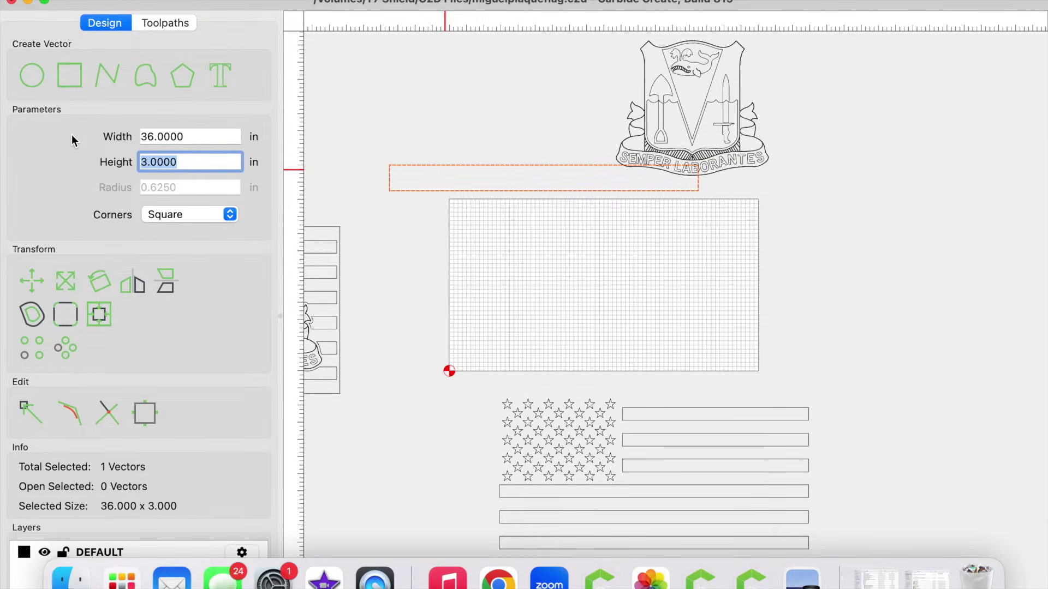
pyautogui.write('19.5')
pyautogui.press('Return')
pyautogui.click(353, 164)
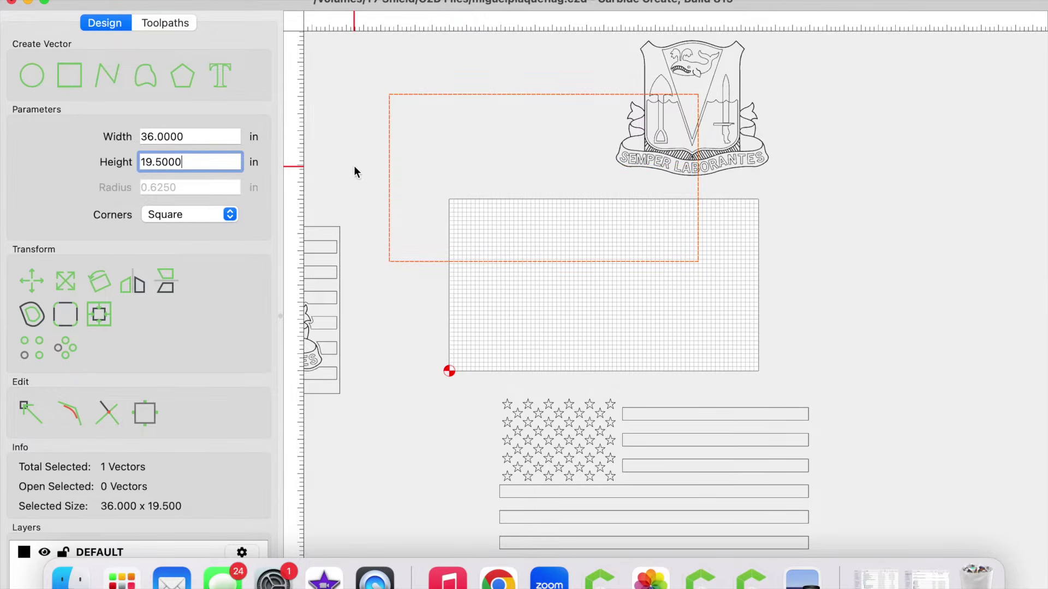
# - Centre the 36 x 19.5 in rectangle on the stock both horizontally and vertically
pyautogui.click(389, 154)
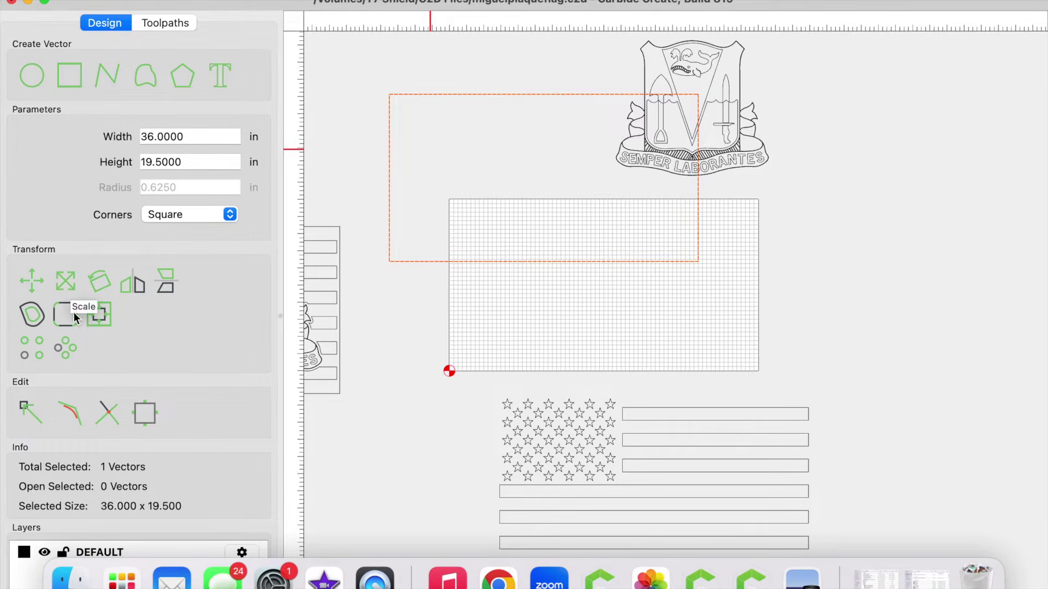
pyautogui.click(99, 318)
pyautogui.click(148, 103)
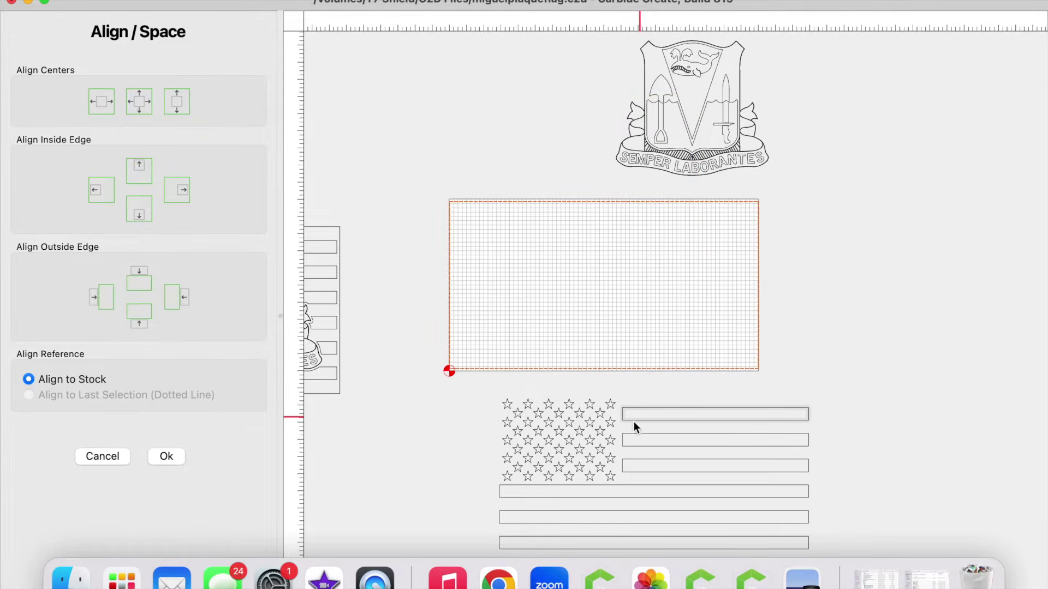
# - Move all the flag's stars and stripes back together over the border rectangle on the stock
pyautogui.moveTo(491, 391)
pyautogui.mouseDown()
pyautogui.moveTo(802, 531)
pyautogui.moveTo(843, 562)
pyautogui.mouseUp()
pyautogui.moveTo(837, 520); pyautogui.dragTo(834, 401, button='right')
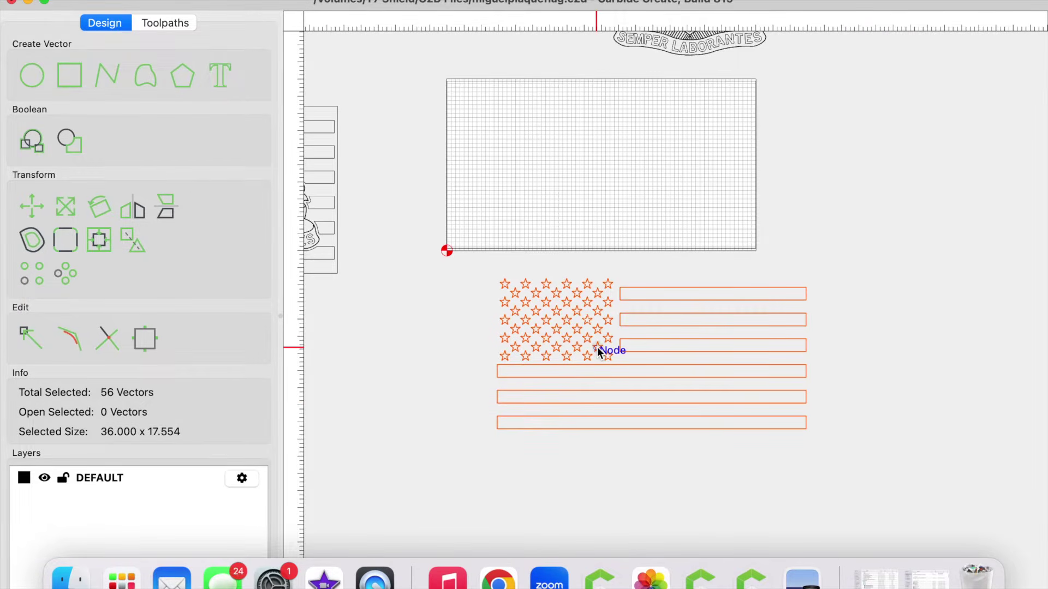
pyautogui.moveTo(686, 424); pyautogui.dragTo(642, 240)
pyautogui.scroll(5, 642, 240)
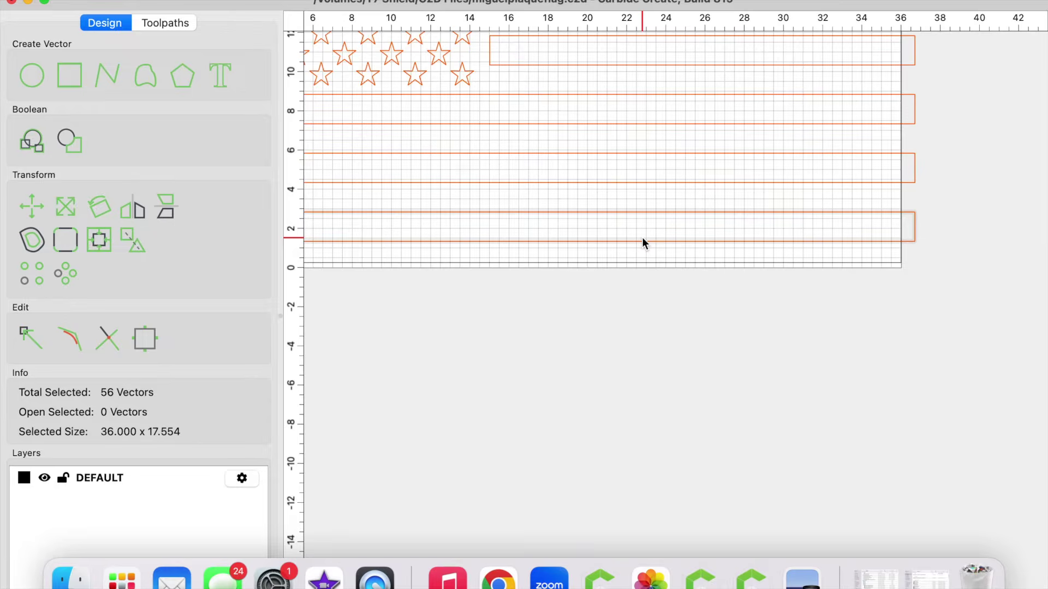
pyautogui.moveTo(636, 313); pyautogui.dragTo(562, 537, button='middle')
pyautogui.click(887, 268)
# - Duplicate the topmost short stripe and snap the copy directly above the original with their ends flush
pyautogui.click(846, 155)
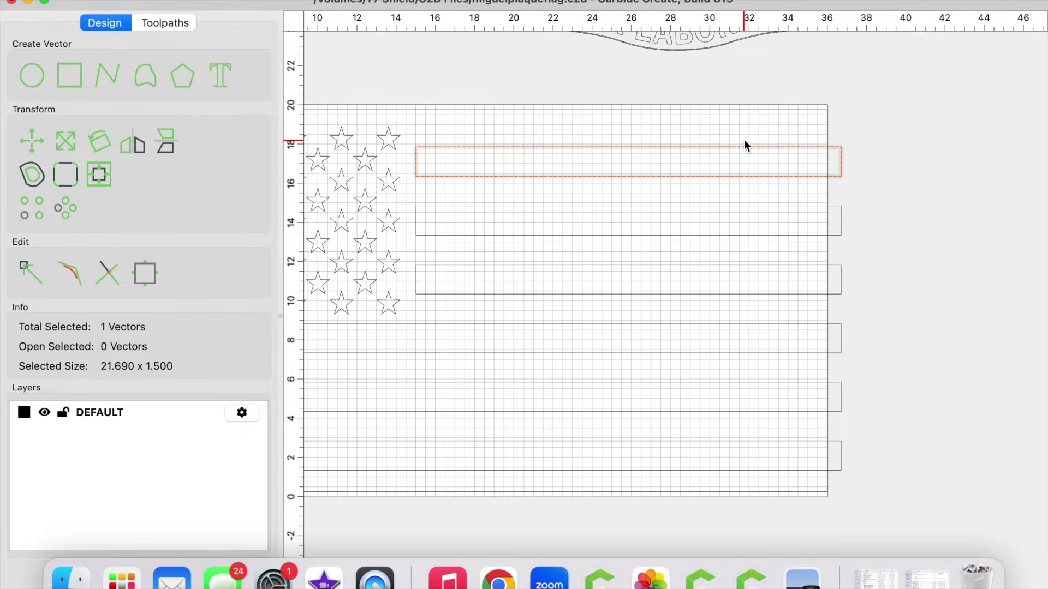
pyautogui.moveTo(746, 145); pyautogui.dragTo(862, 124)
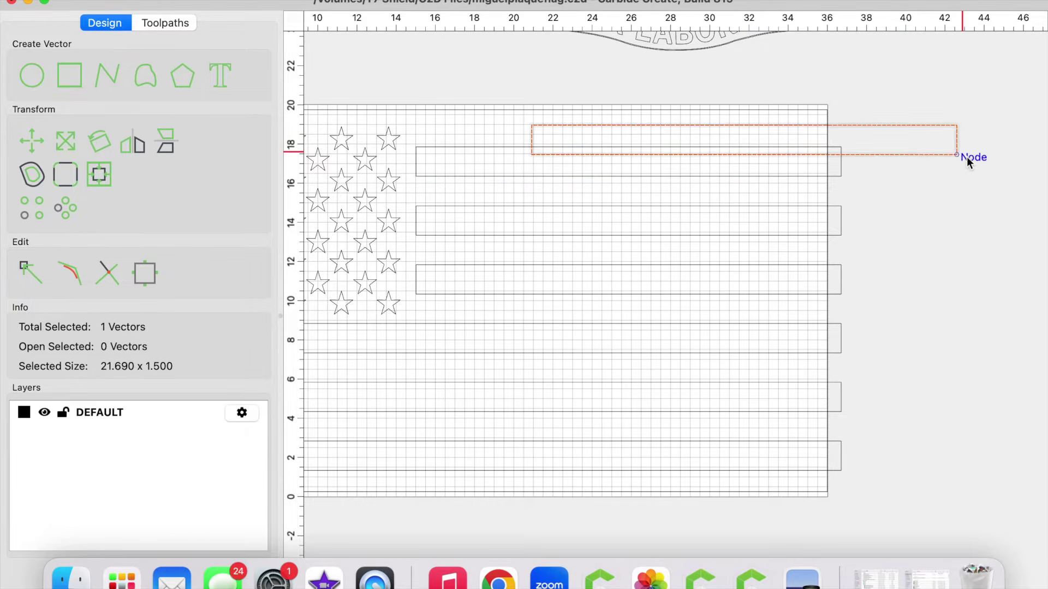
pyautogui.moveTo(955, 152); pyautogui.dragTo(842, 149)
pyautogui.scroll(5, 843, 150)
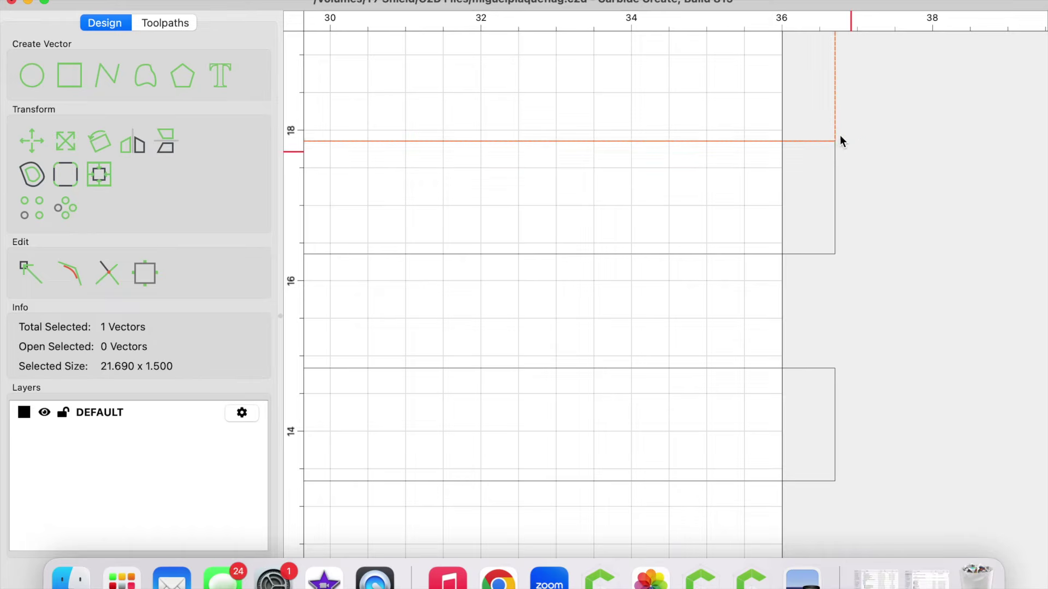
pyautogui.scroll(-6, 843, 142)
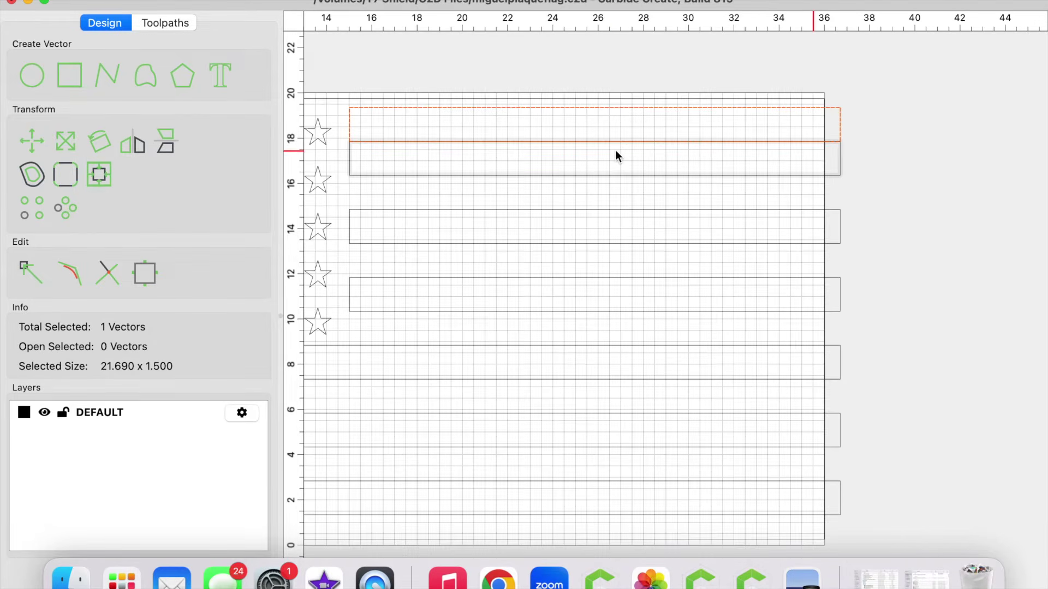
# - Duplicate the lowest full-length stripe and snap the copy directly beneath the original with their ends flush
pyautogui.moveTo(978, 159); pyautogui.dragTo(987, 69, button='right')
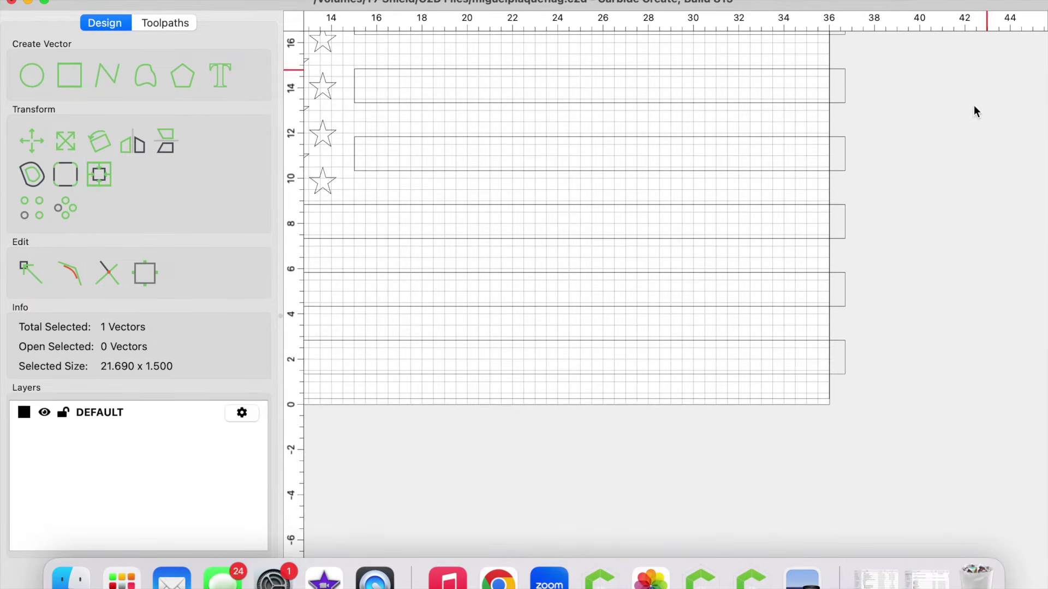
pyautogui.click(845, 369)
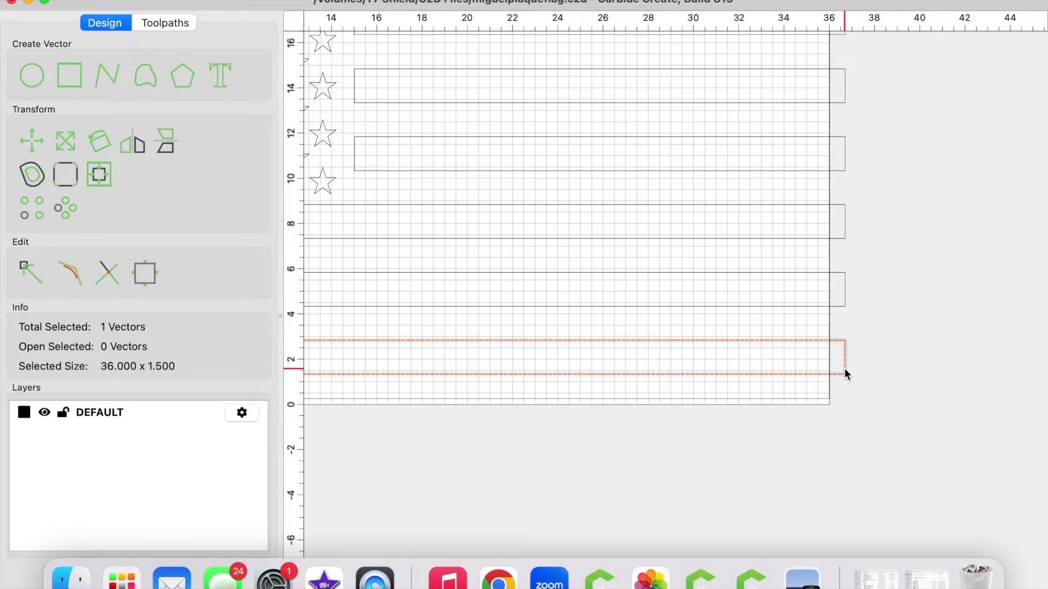
pyautogui.moveTo(568, 340); pyautogui.dragTo(660, 402)
pyautogui.moveTo(929, 404); pyautogui.dragTo(843, 375)
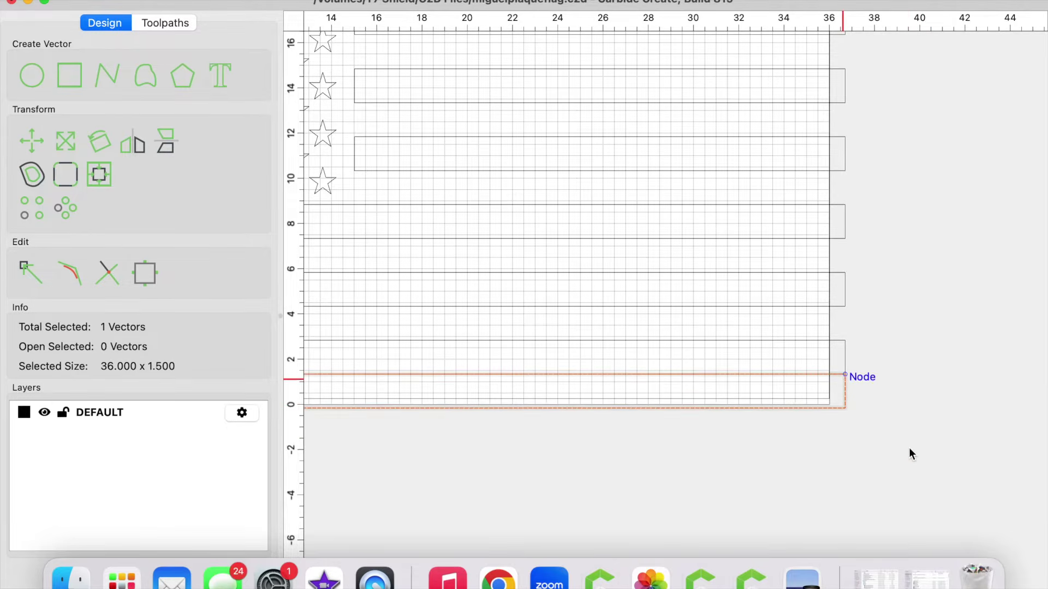
# - Group all the flag's stars and stripes, including the two spacer copies, leaving the border rectangle out of the group
pyautogui.scroll(-3, 909, 447)
pyautogui.scroll(-2, 910, 452)
pyautogui.moveTo(435, 181); pyautogui.dragTo(884, 444)
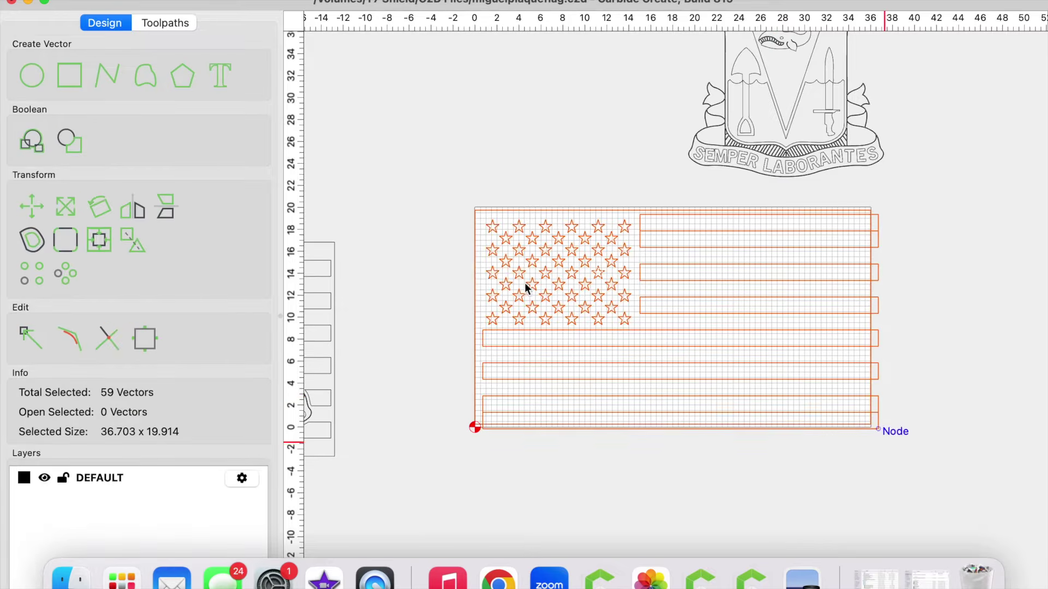
pyautogui.scroll(1, 479, 267)
pyautogui.scroll(4, 480, 266)
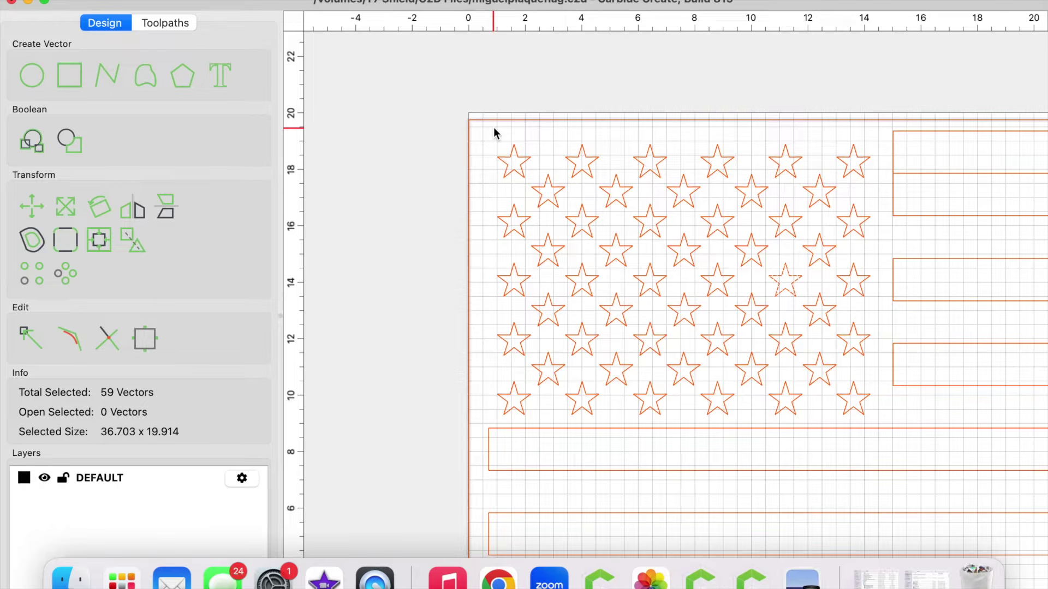
pyautogui.keyDown('shift'); pyautogui.click(495, 120); pyautogui.keyUp('shift')
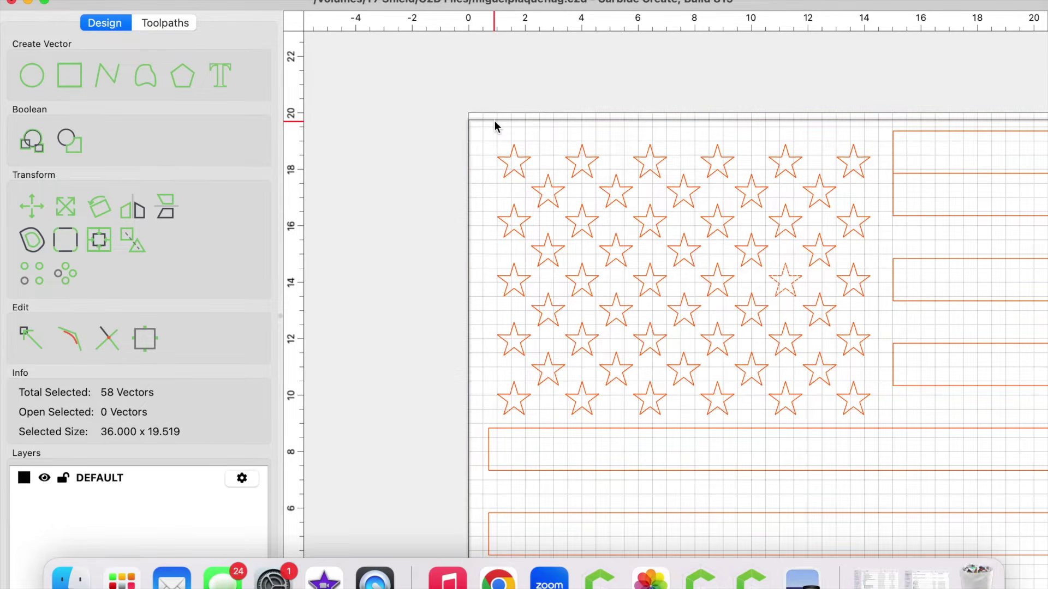
pyautogui.scroll(-4, 462, 251)
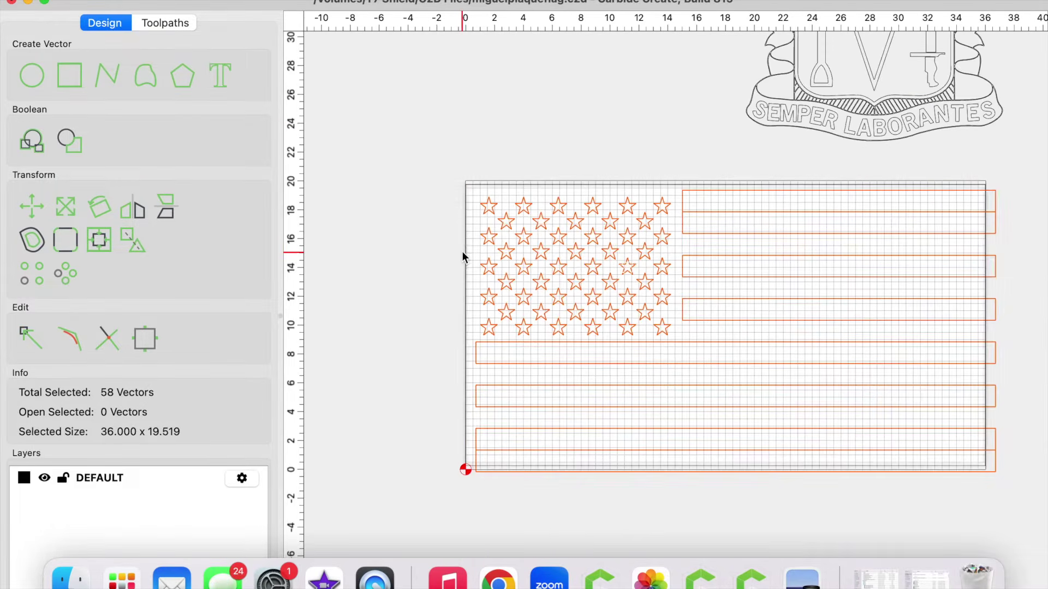
pyautogui.click(138, 244)
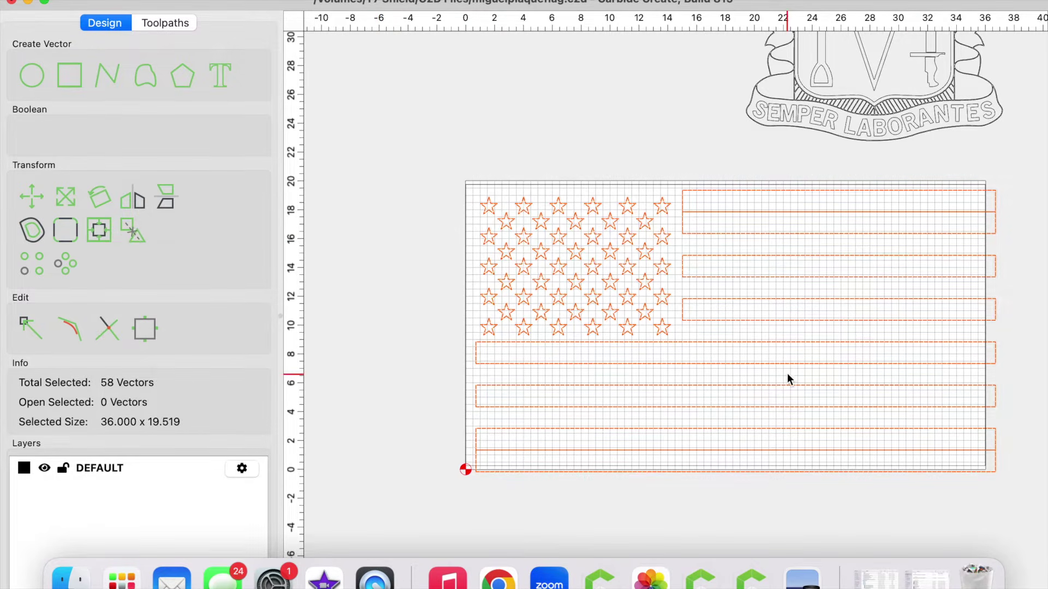
# - Centre the grouped flag both horizontally and vertically on the stock
pyautogui.click(100, 229)
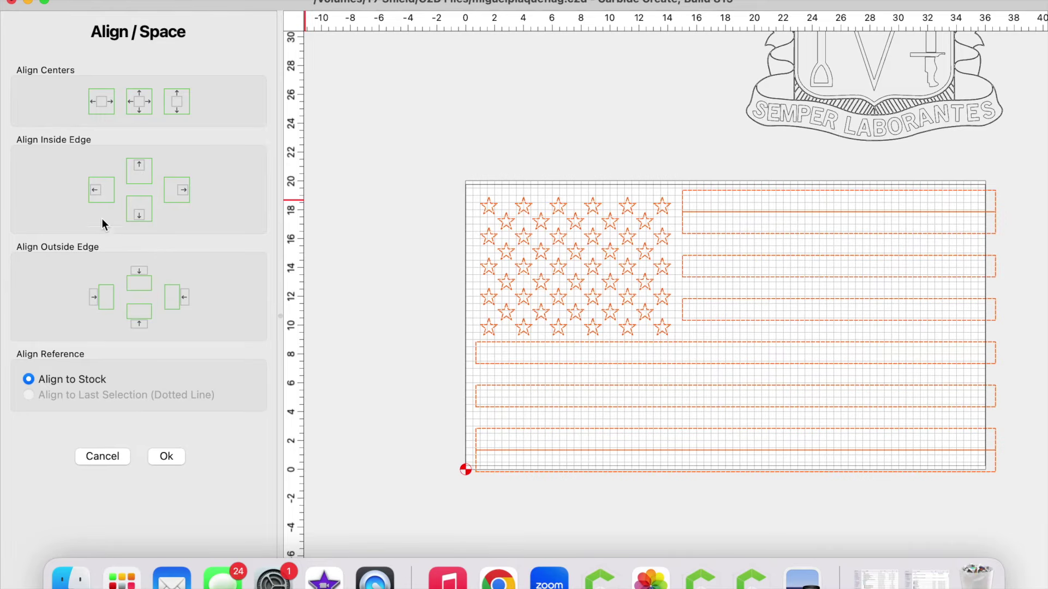
pyautogui.click(139, 102)
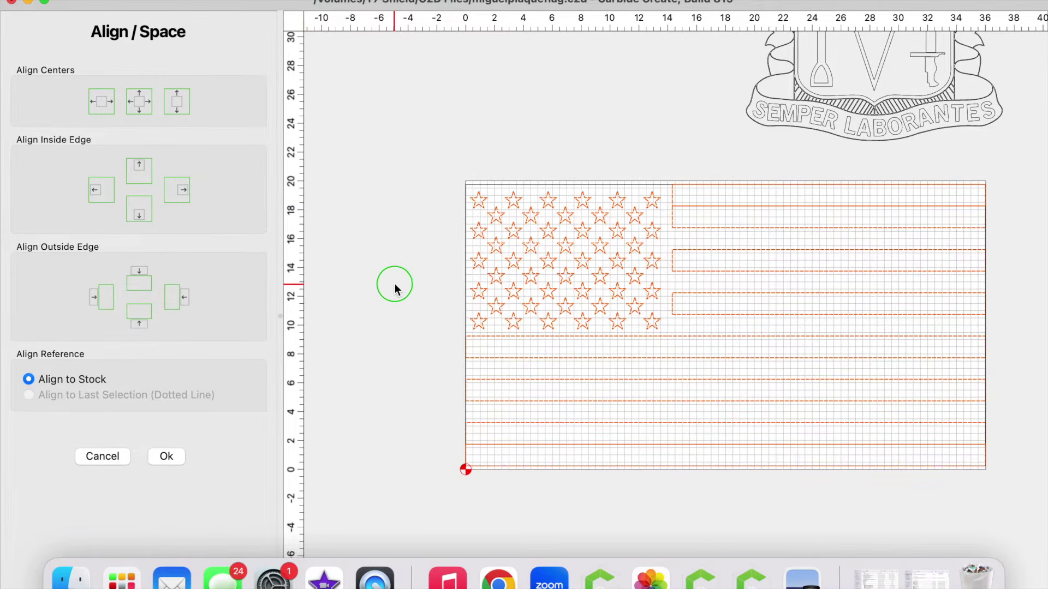
pyautogui.moveTo(395, 284); pyautogui.dragTo(362, 215, button='right')
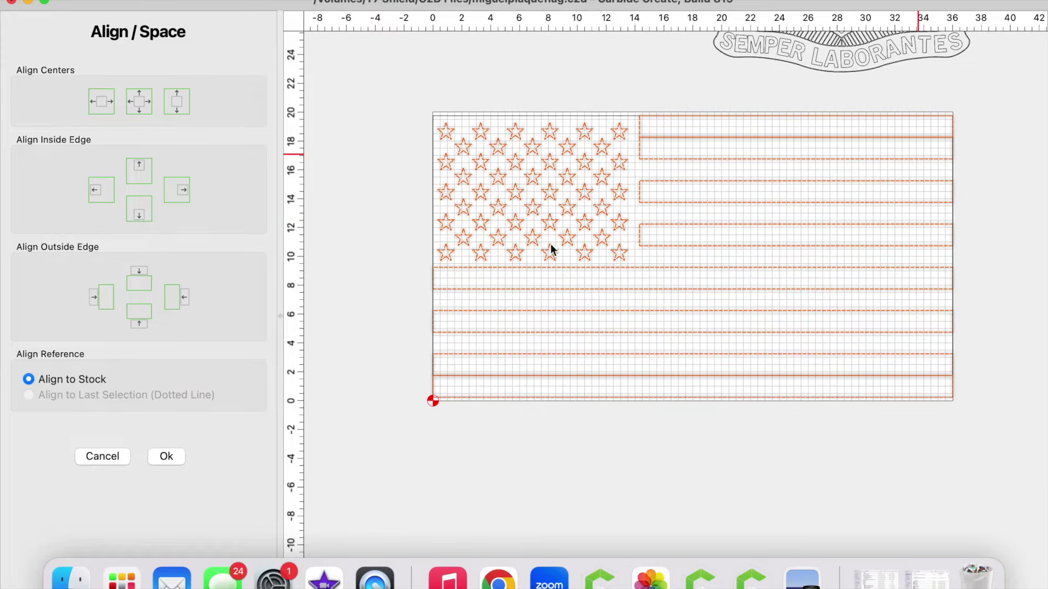
pyautogui.scroll(4, 453, 221)
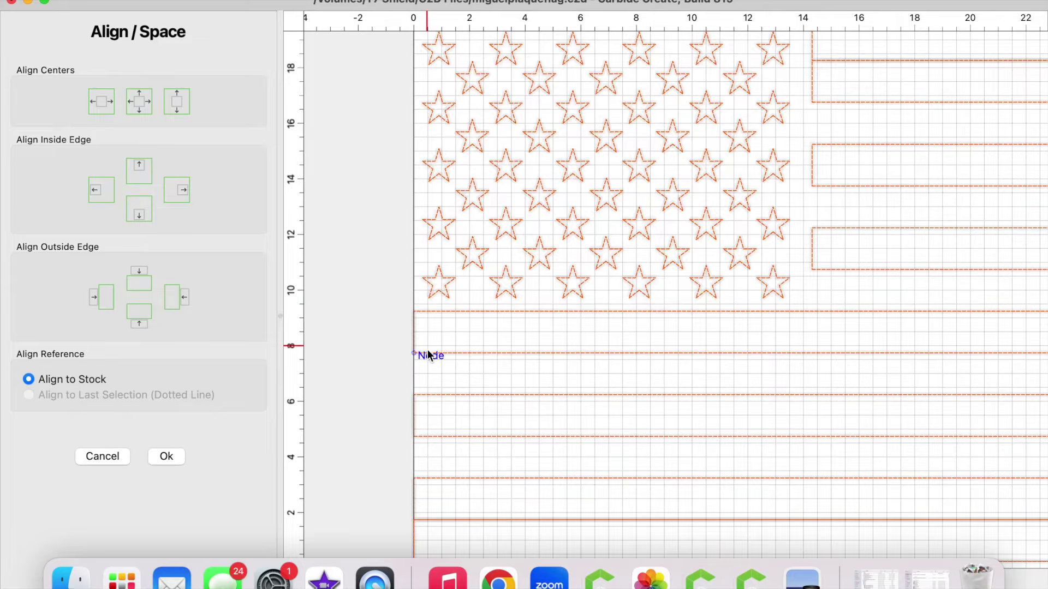
pyautogui.scroll(-3, 424, 326)
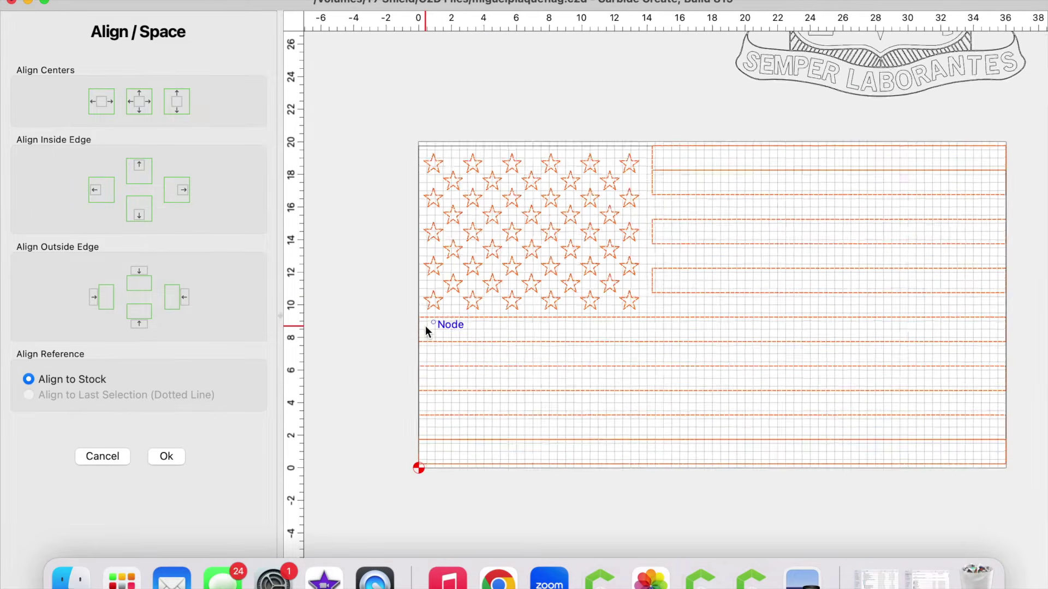
pyautogui.scroll(-1, 425, 326)
pyautogui.click(160, 457)
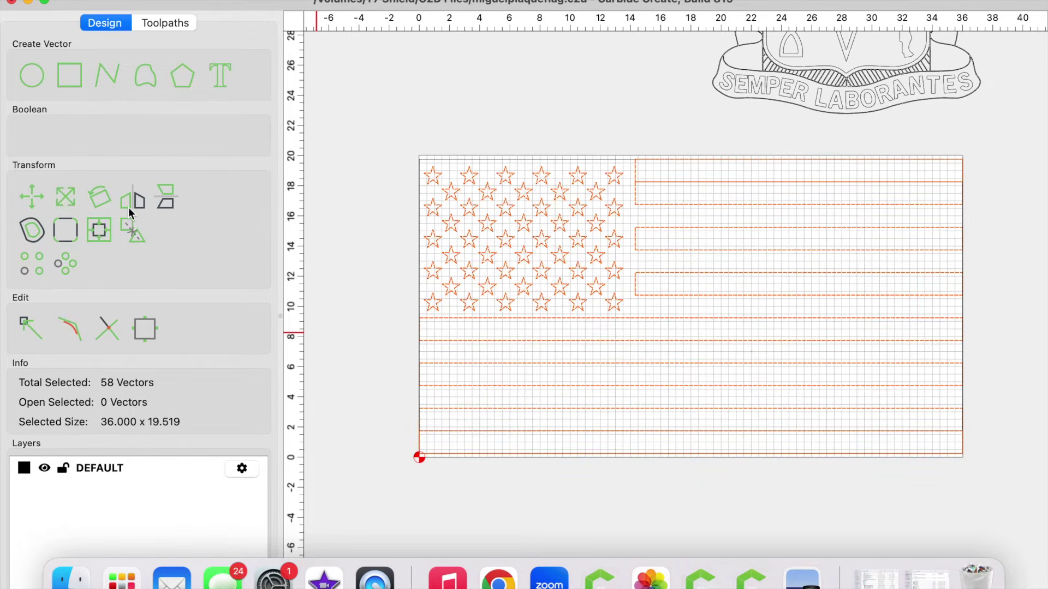
# - Scale the grouped flag proportionally down to 35 in wide
pyautogui.click(66, 197)
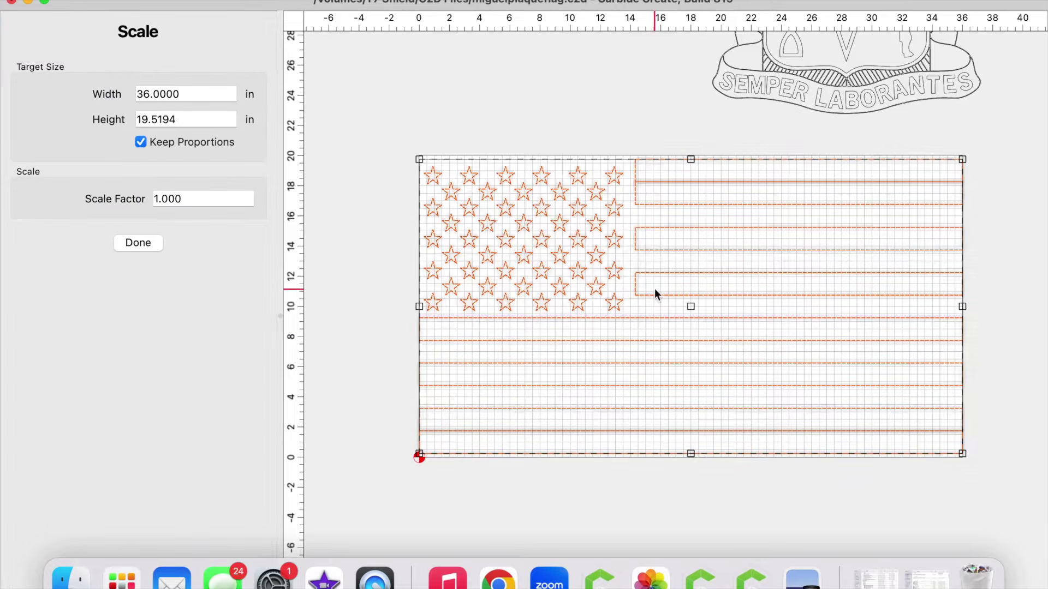
pyautogui.moveTo(962, 453); pyautogui.dragTo(946, 453)
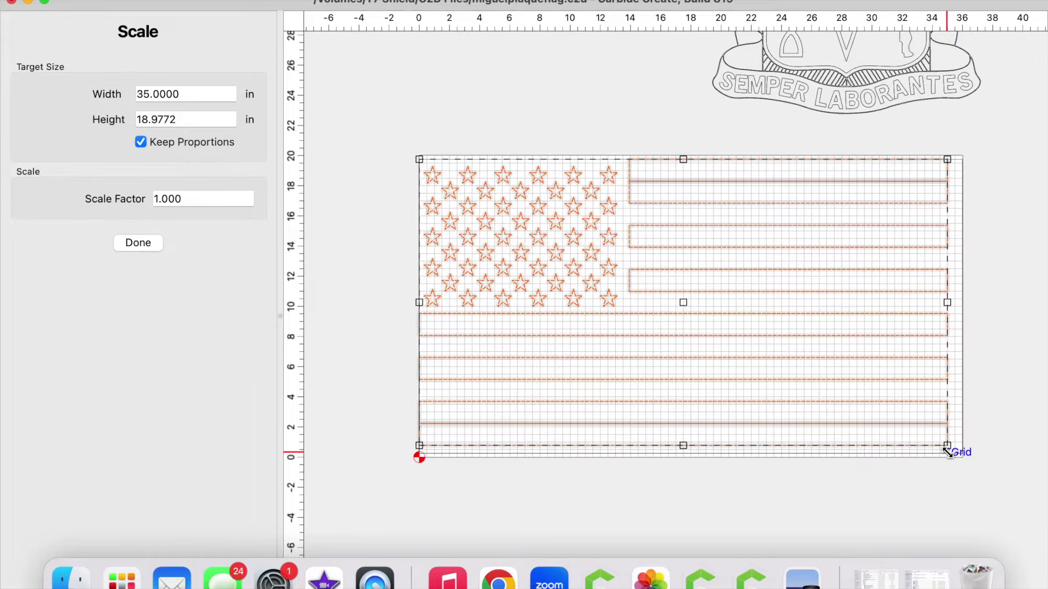
pyautogui.click(149, 246)
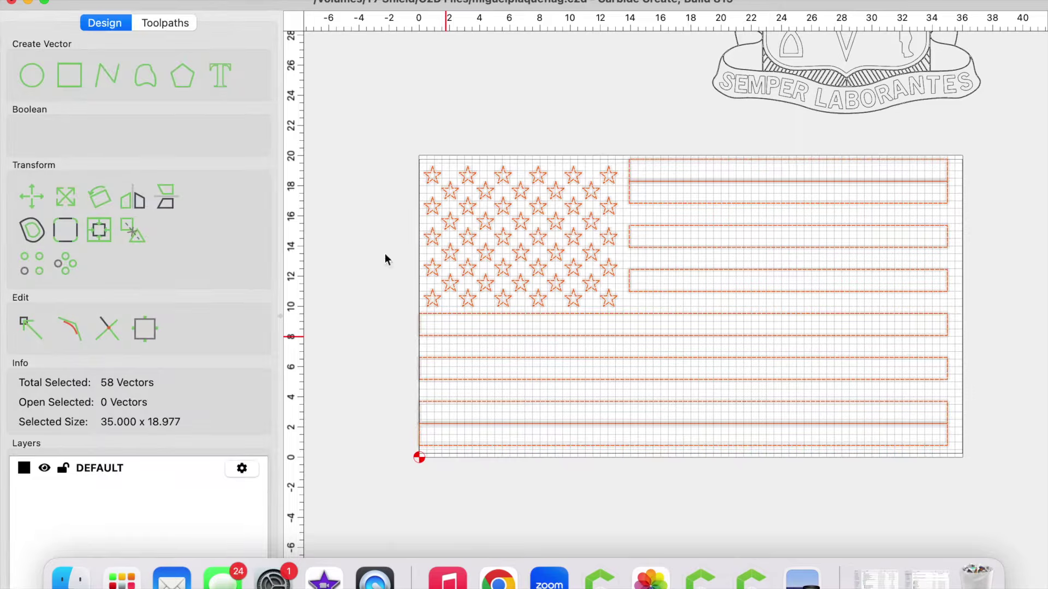
# - Re-centre the scaled flag on the stock in both directions, leaving an even margin around it
pyautogui.click(100, 228)
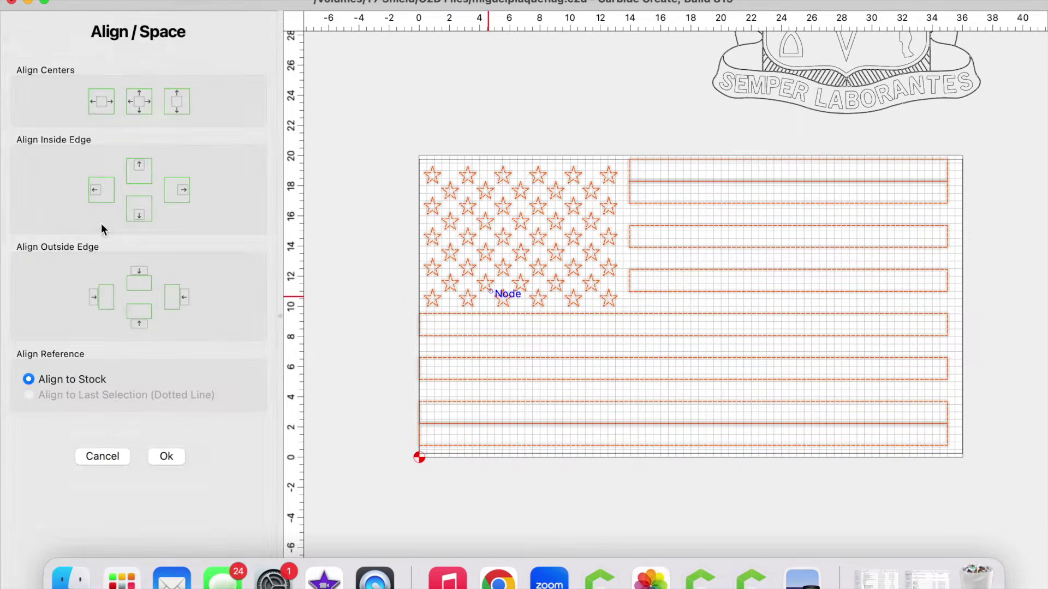
pyautogui.click(139, 103)
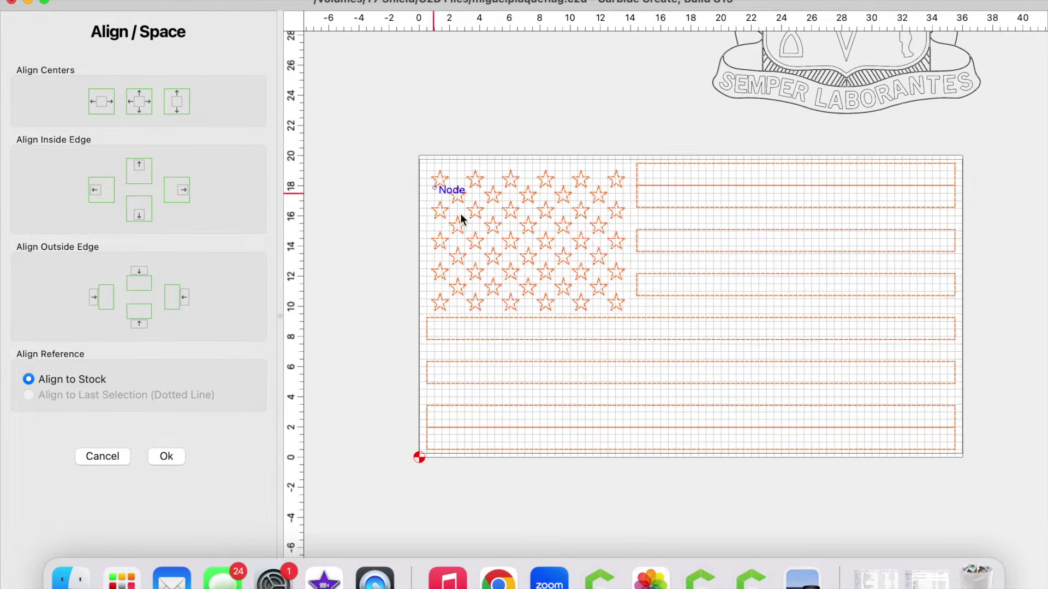
pyautogui.scroll(2, 955, 166)
pyautogui.scroll(3, 951, 163)
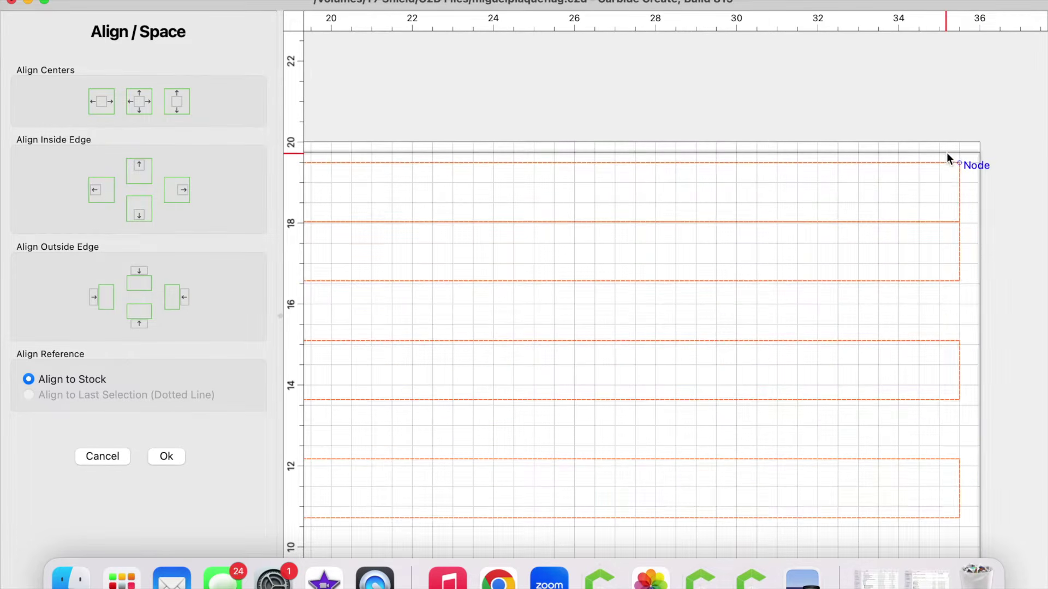
pyautogui.scroll(2, 944, 156)
pyautogui.scroll(-3, 892, 208)
pyautogui.scroll(-3, 892, 209)
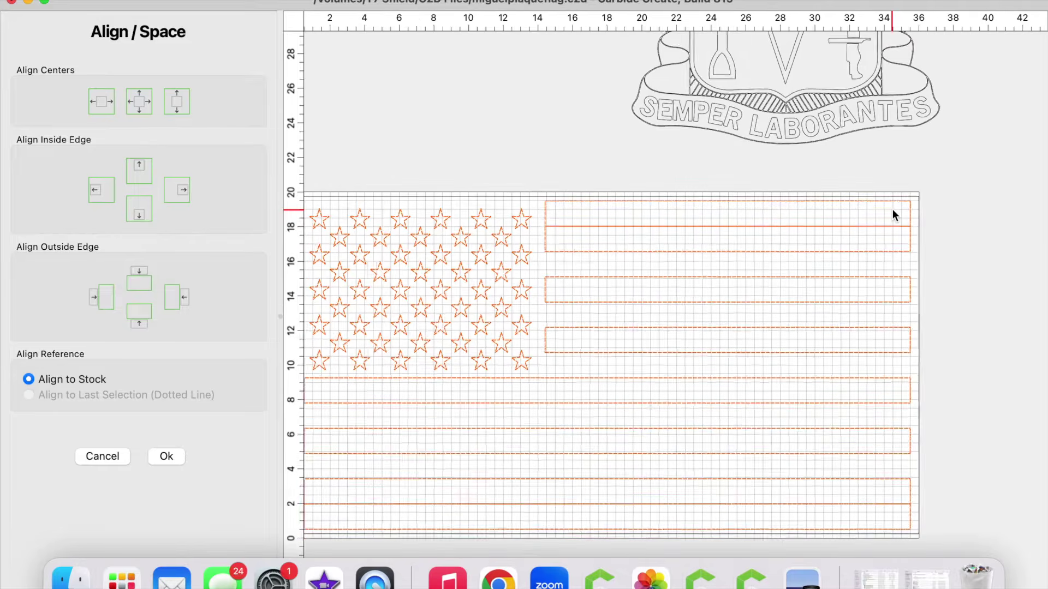
pyautogui.scroll(-2, 977, 191)
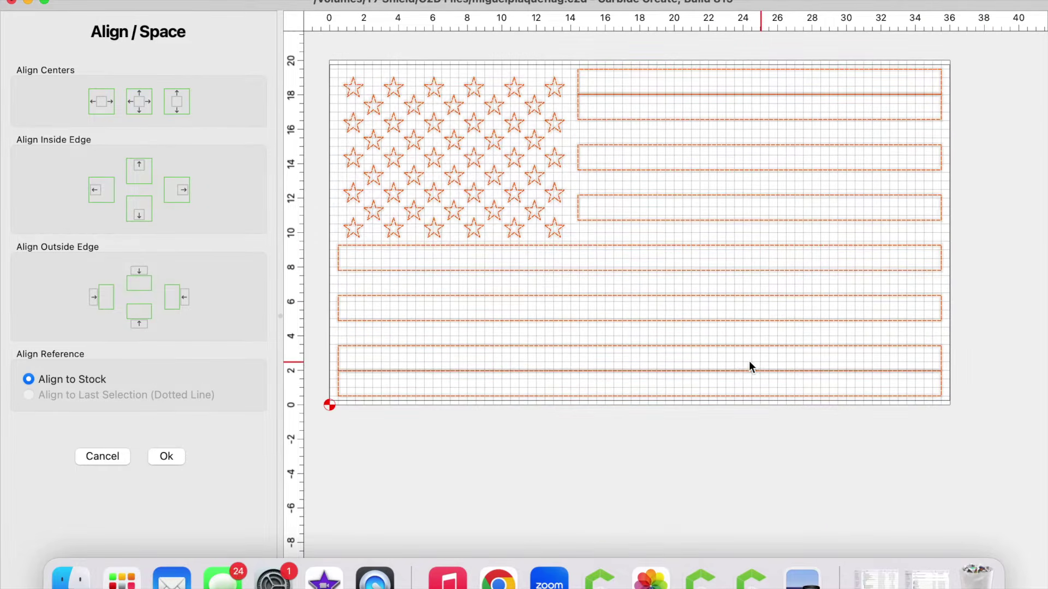
pyautogui.click(165, 456)
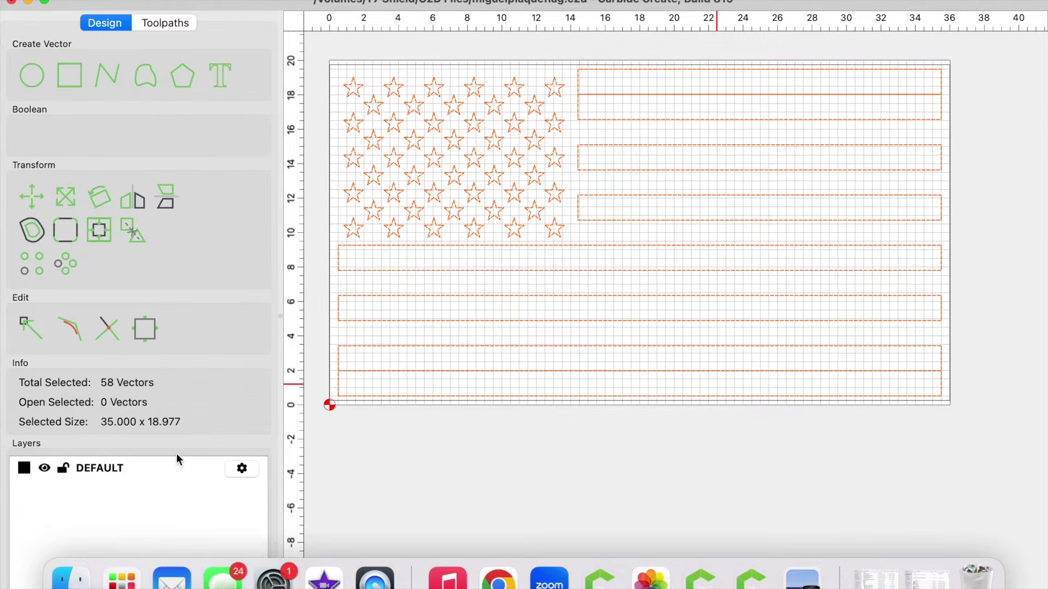
# - Ungroup the flag into its separate stars and stripes
pyautogui.click(591, 446)
pyautogui.press('super+a')
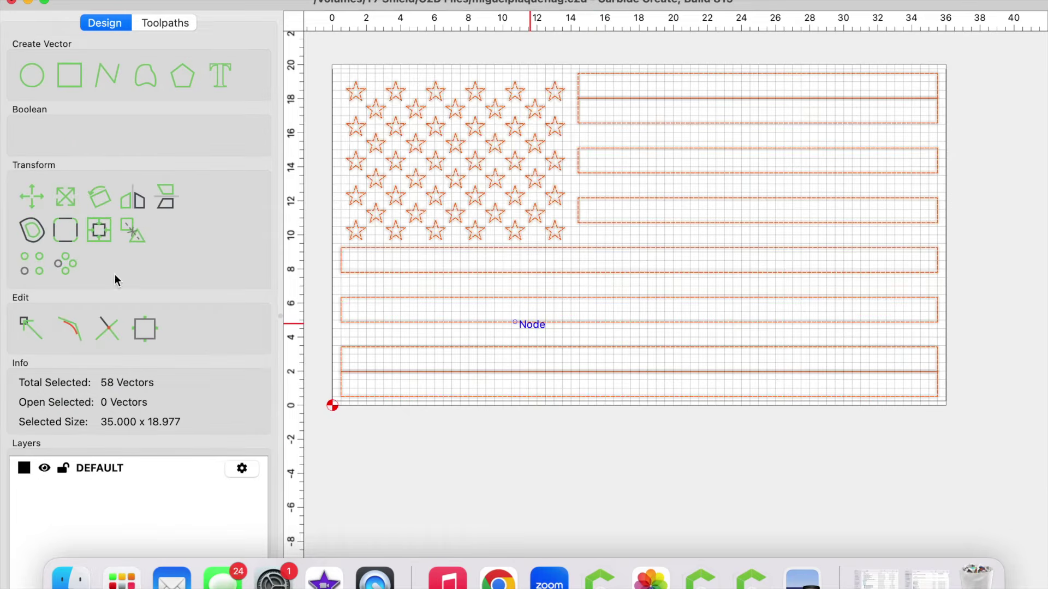
pyautogui.click(136, 238)
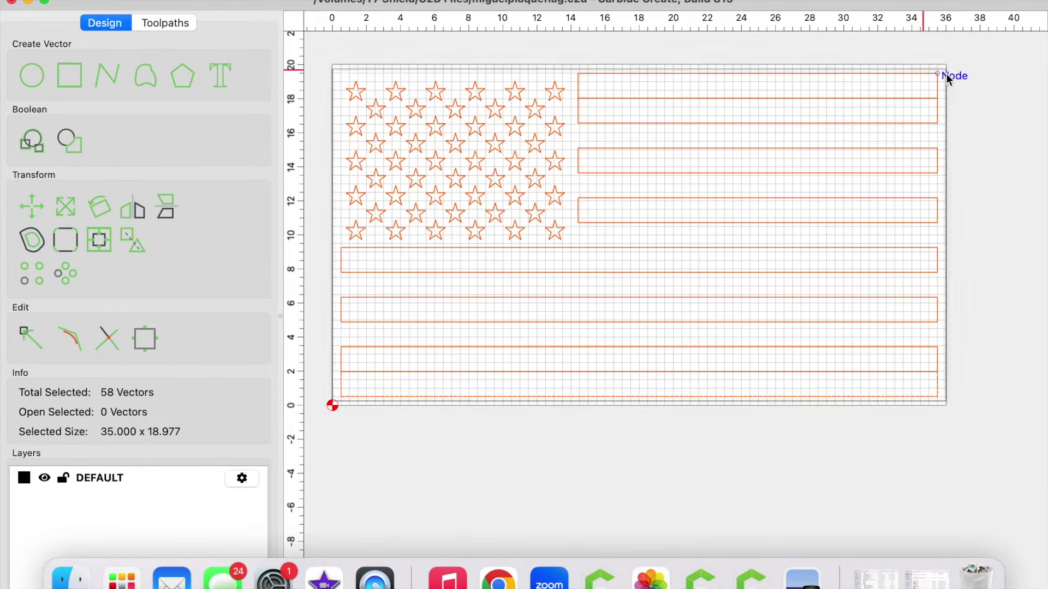
# - Delete the two spacer stripes, one above the top short stripe and one beneath the lowest full-length stripe
pyautogui.click(981, 83)
pyautogui.click(932, 77)
pyautogui.press('Delete')
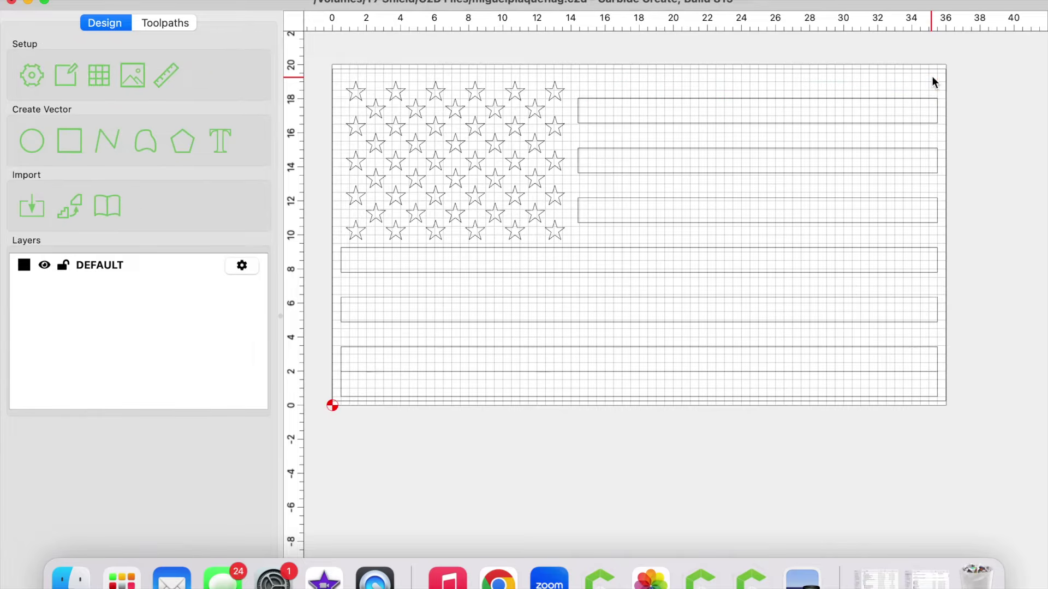
pyautogui.click(933, 384)
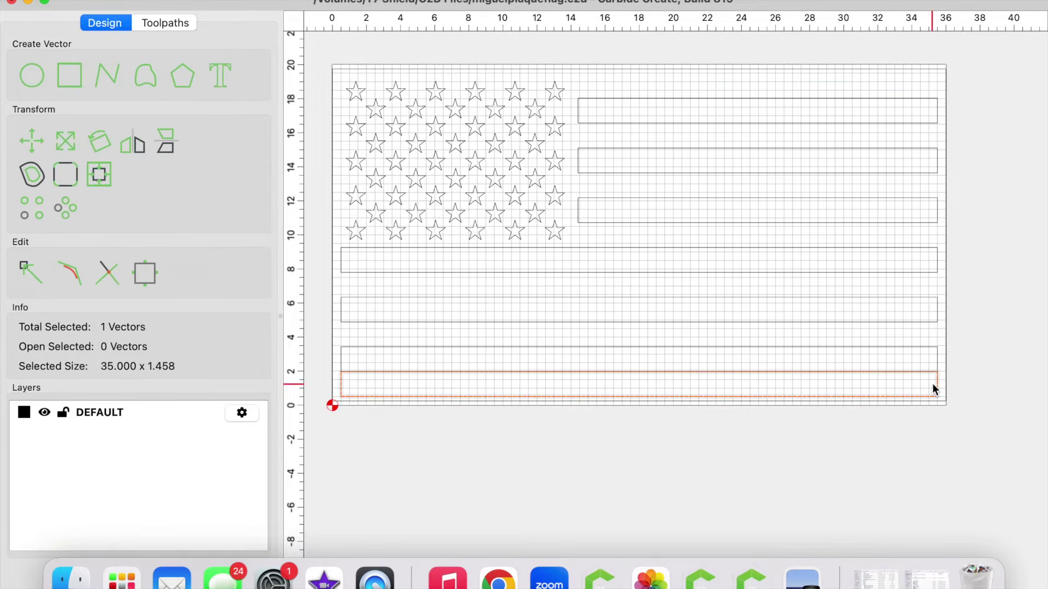
pyautogui.press('Delete')
# - Move the shield crest from above the stock down over the flag's stripes, beside the star field
pyautogui.scroll(-3, 932, 383)
pyautogui.click(912, 75)
pyautogui.moveTo(913, 75); pyautogui.dragTo(871, 327)
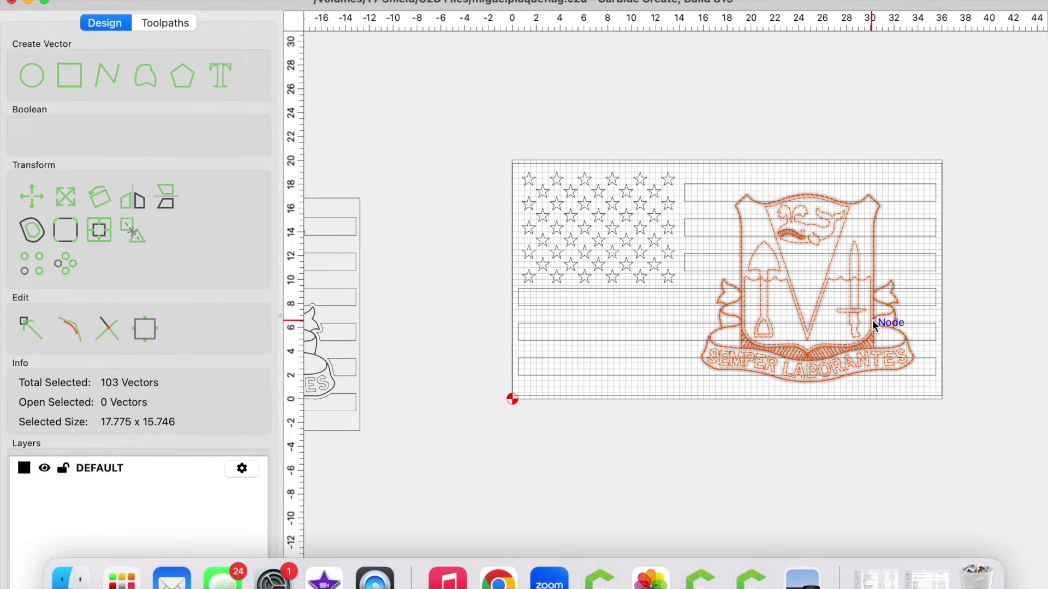
pyautogui.scroll(3, 872, 322)
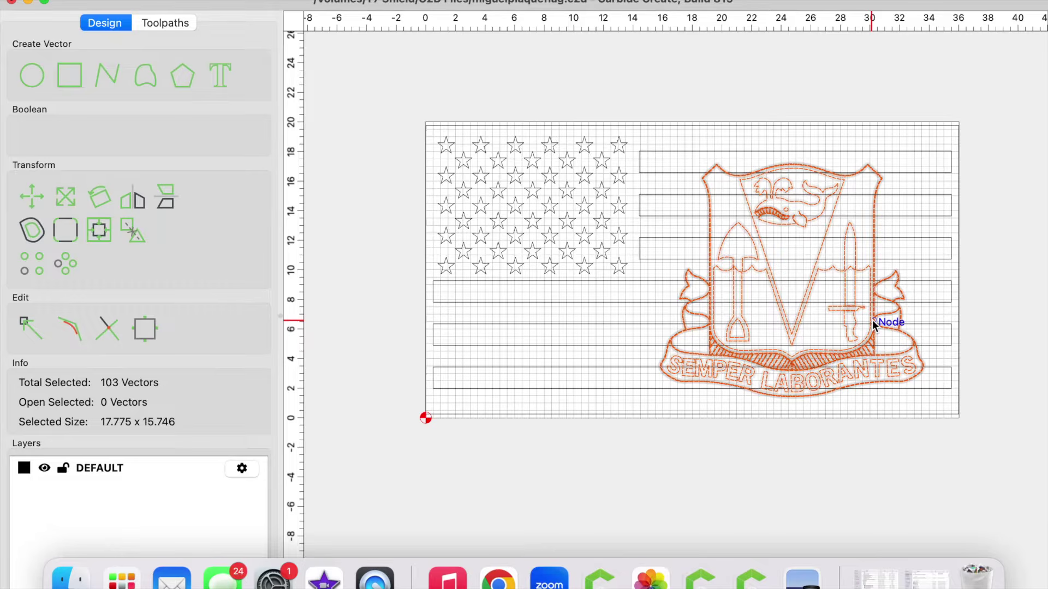
pyautogui.scroll(1, 873, 321)
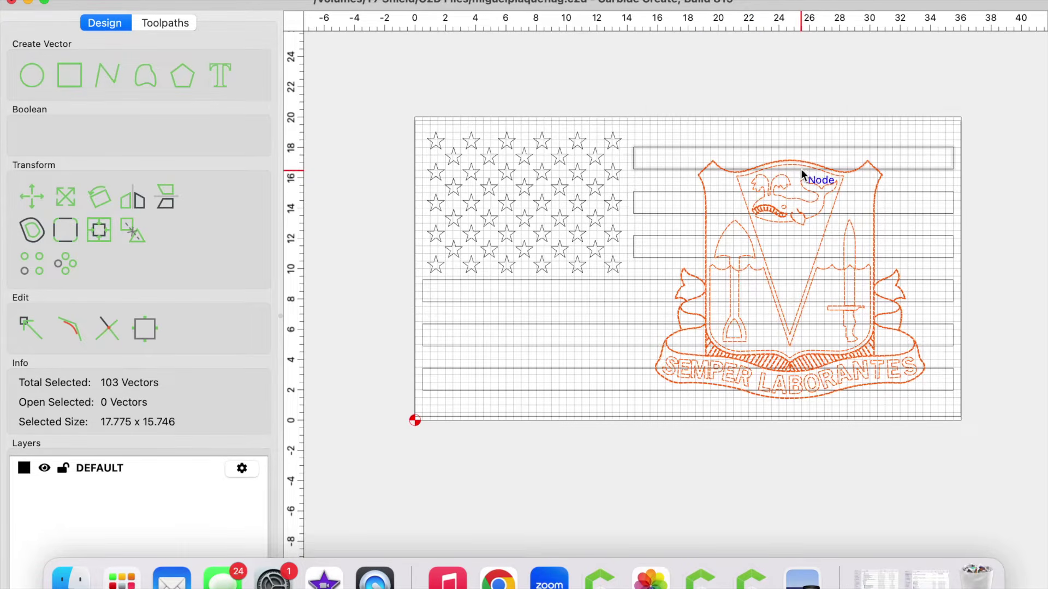
# - Centre the shield crest horizontally on the topmost short stripe, using that stripe as the alignment reference
pyautogui.moveTo(790, 197)
pyautogui.mouseDown()
pyautogui.moveTo(886, 206)
pyautogui.moveTo(823, 227)
pyautogui.moveTo(935, 234)
pyautogui.mouseUp()
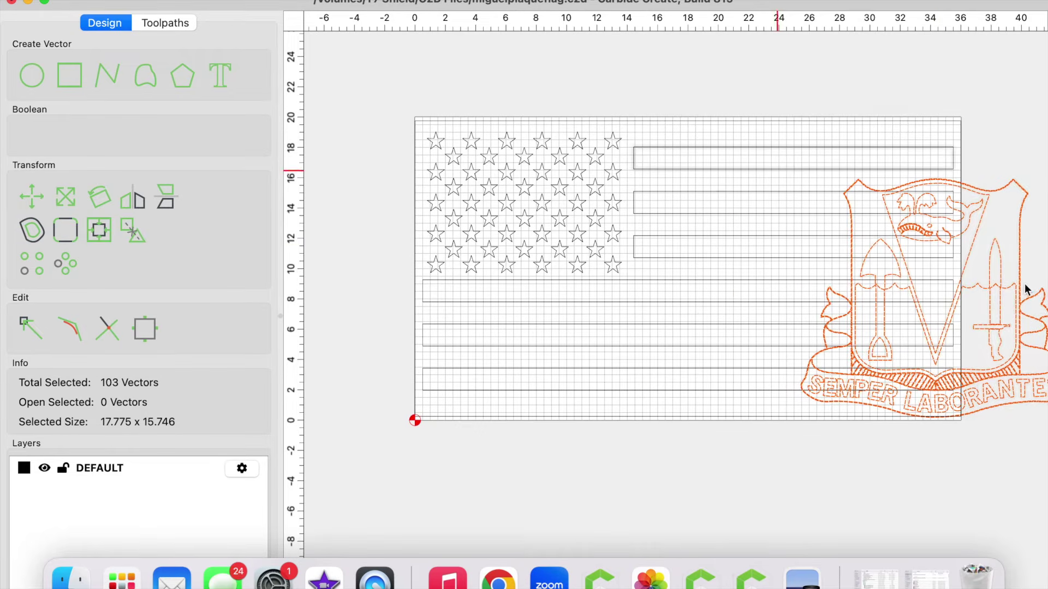
pyautogui.keyDown('shift'); pyautogui.click(689, 167); pyautogui.keyUp('shift')
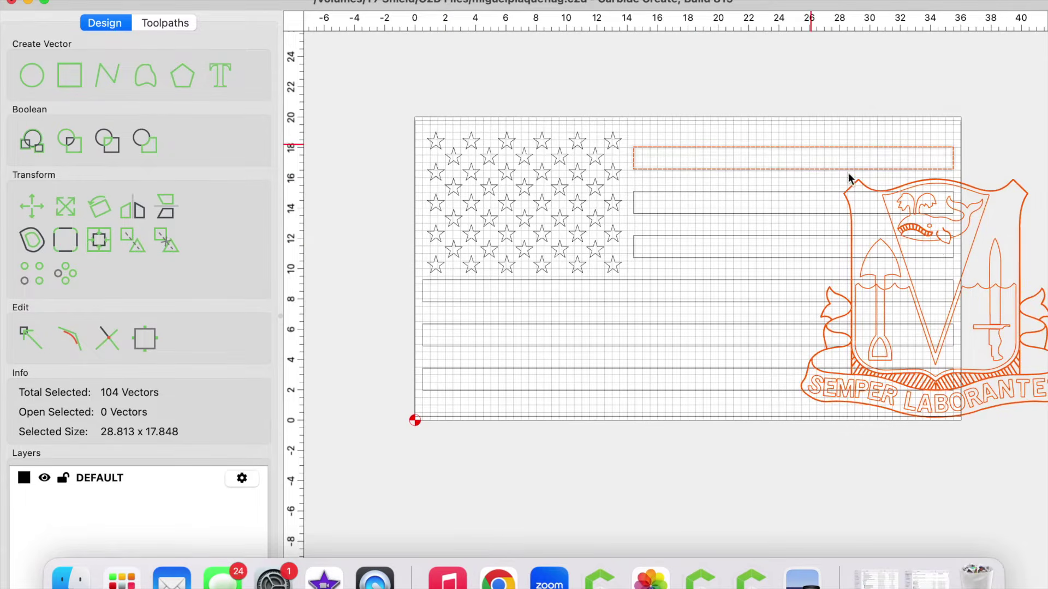
pyautogui.click(103, 245)
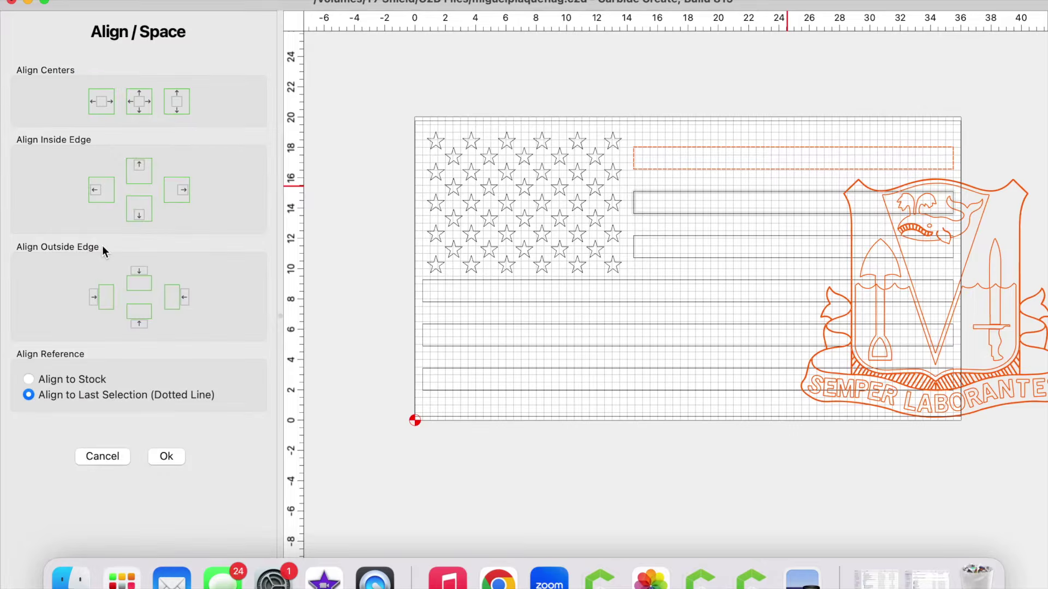
pyautogui.click(100, 102)
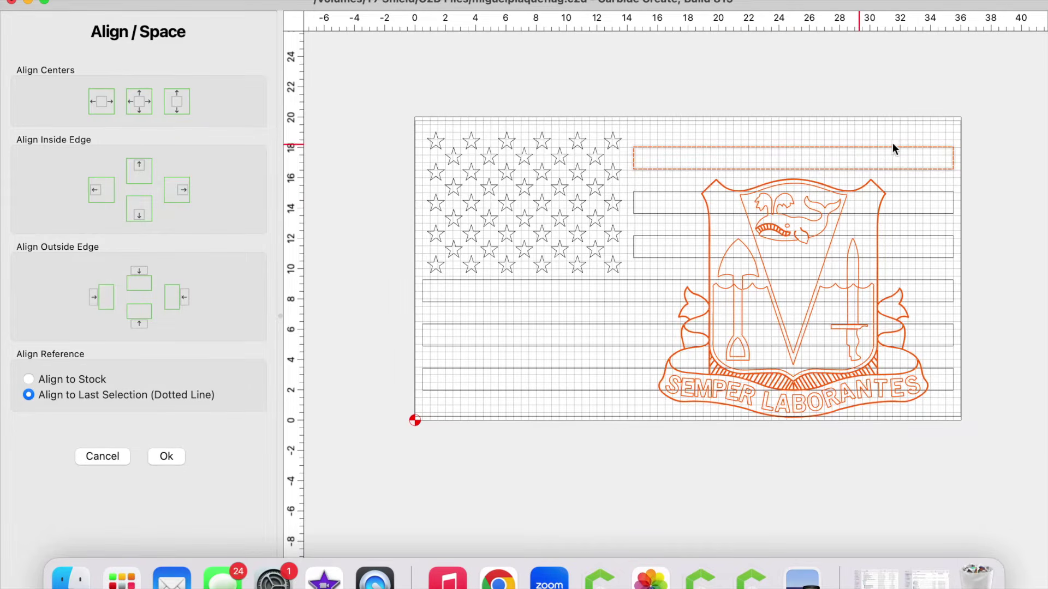
pyautogui.click(173, 459)
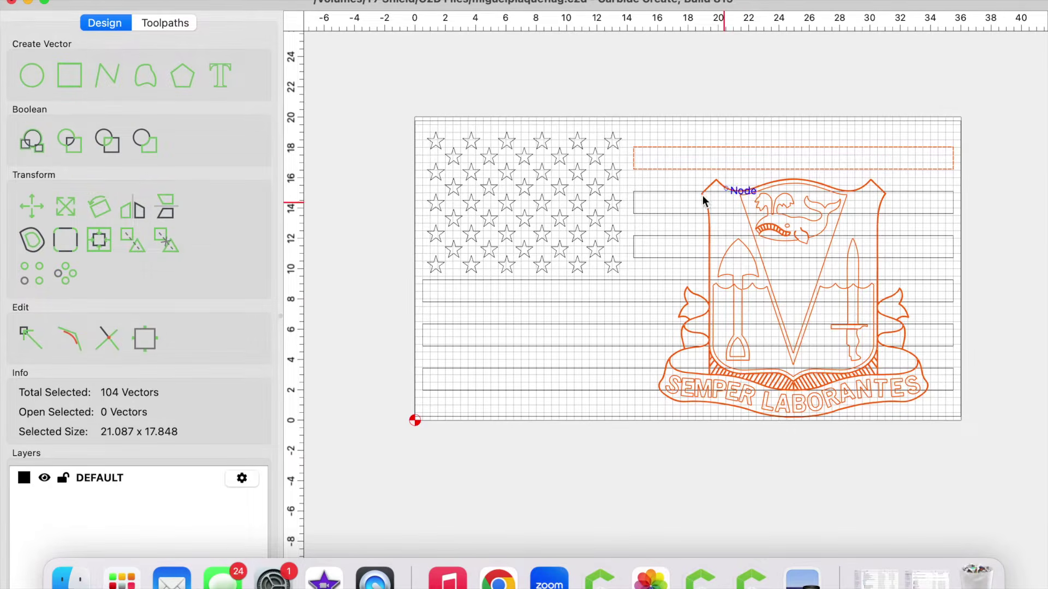
# - Remove the stripe from the selection and centre only the shield crest vertically on the stock
pyautogui.keyDown('shift'); pyautogui.click(670, 170); pyautogui.keyUp('shift')
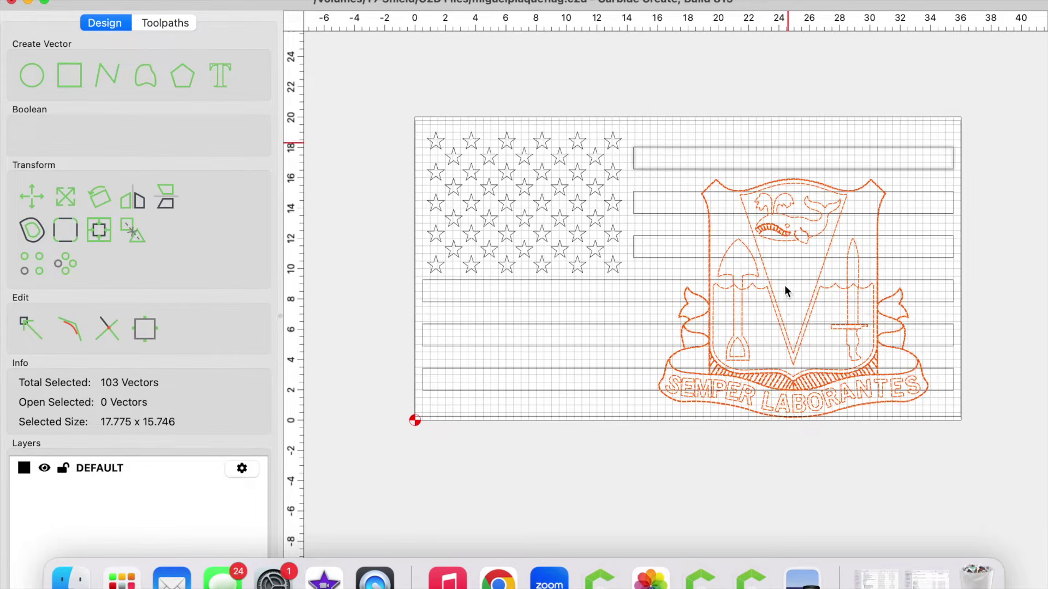
pyautogui.click(98, 233)
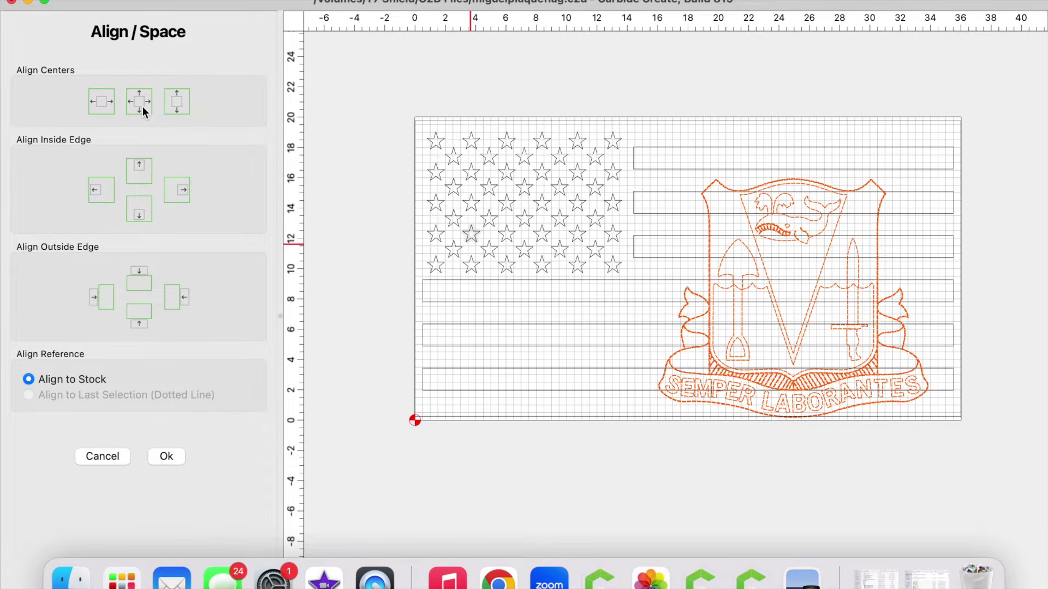
pyautogui.click(181, 106)
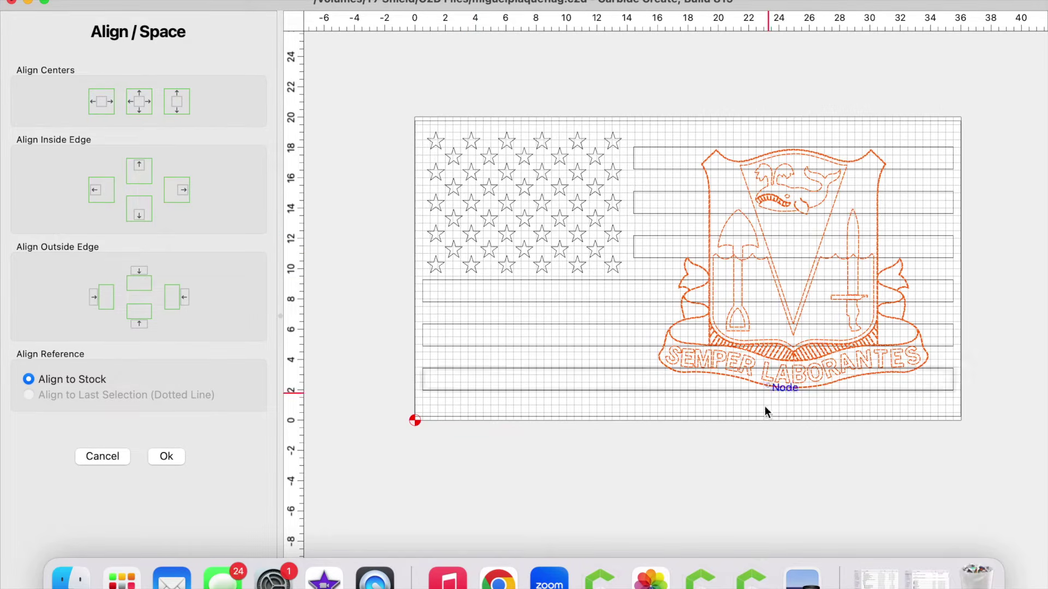
pyautogui.click(1021, 256)
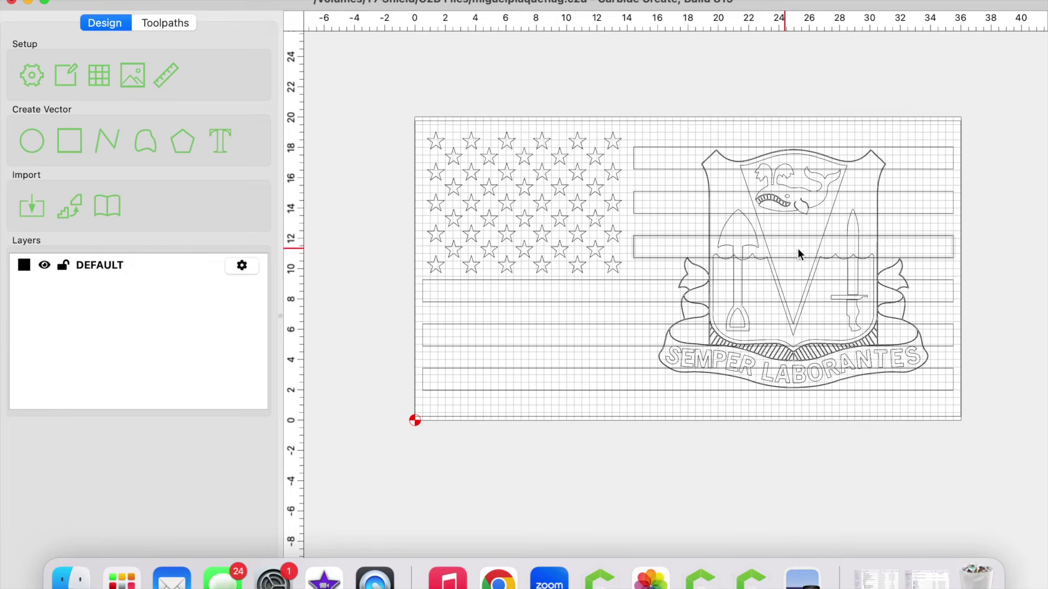
# - Create an outside offset of the shield crest at a distance of 0.25 in
pyautogui.moveTo(981, 299); pyautogui.dragTo(946, 300, button='middle')
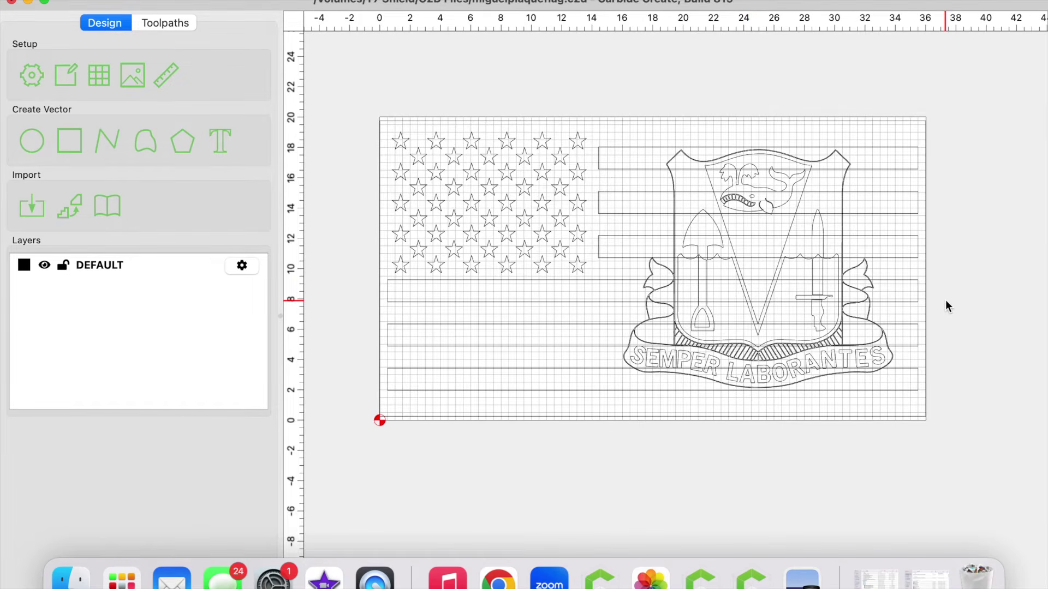
pyautogui.click(846, 225)
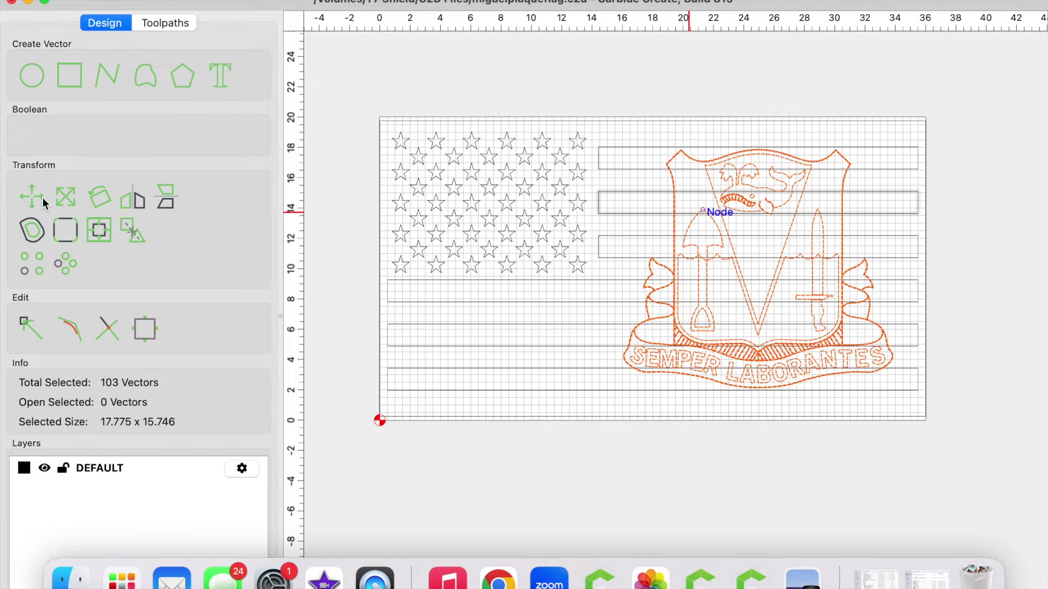
pyautogui.click(33, 235)
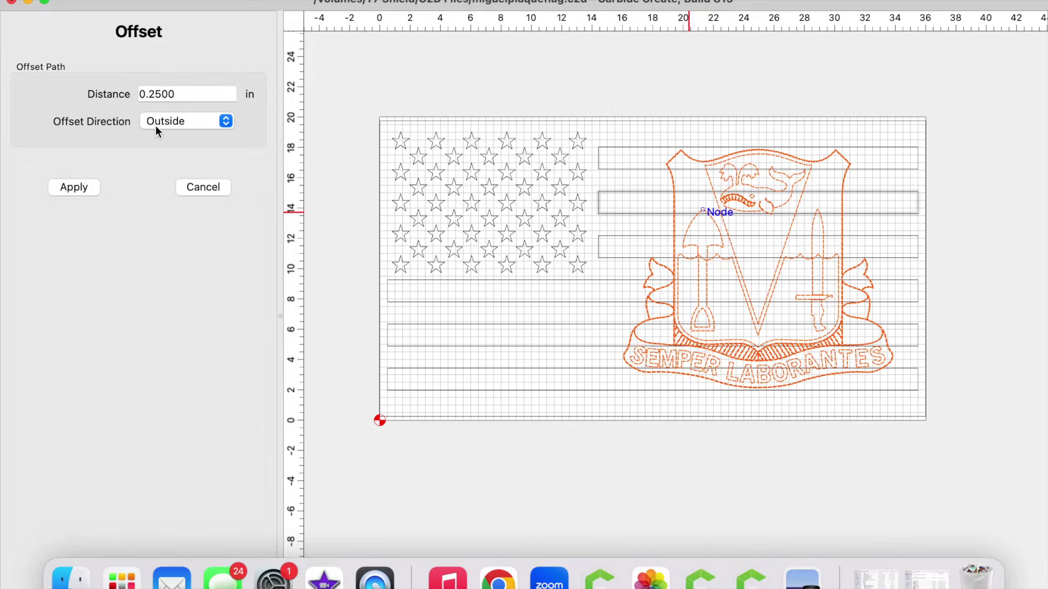
pyautogui.click(82, 188)
pyautogui.scroll(5, 687, 242)
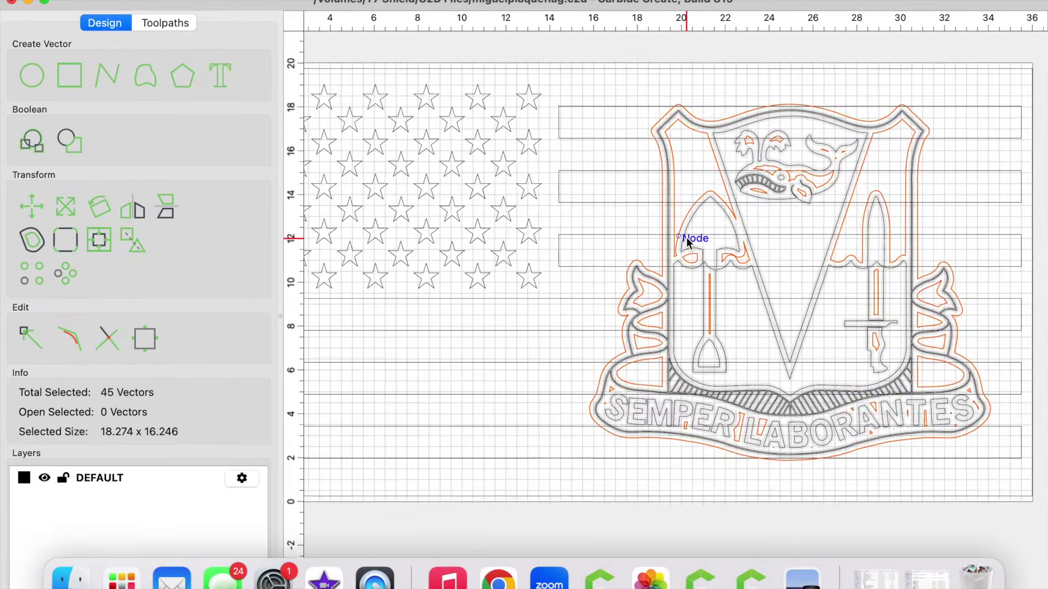
# - Keep the crest's outermost offset outline by removing it from the selection, and delete the other selected offset contours inside the crest
pyautogui.scroll(1, 686, 237)
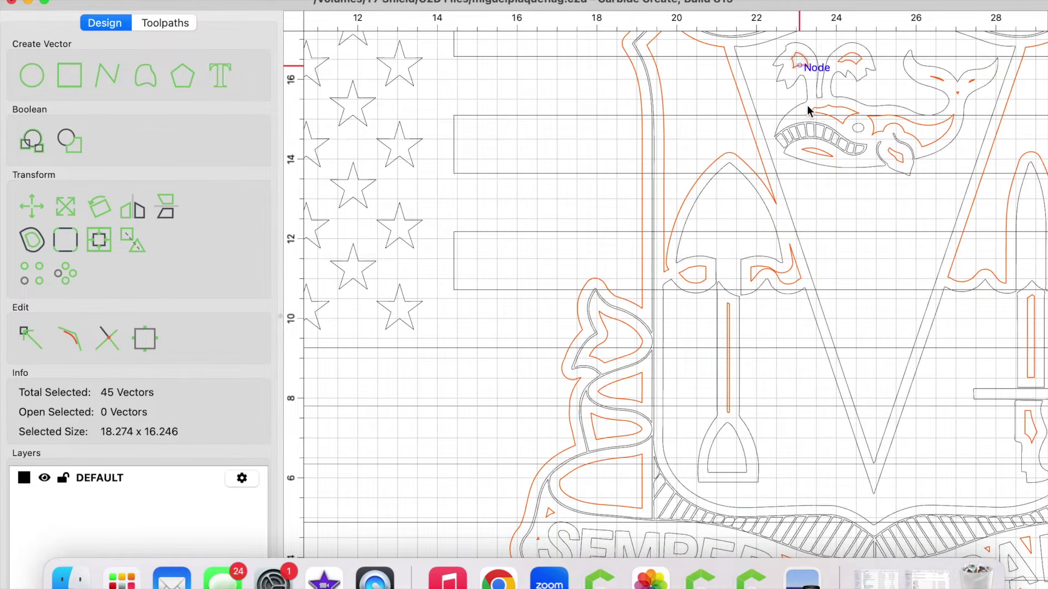
pyautogui.scroll(-1, 824, 130)
pyautogui.scroll(-3, 824, 131)
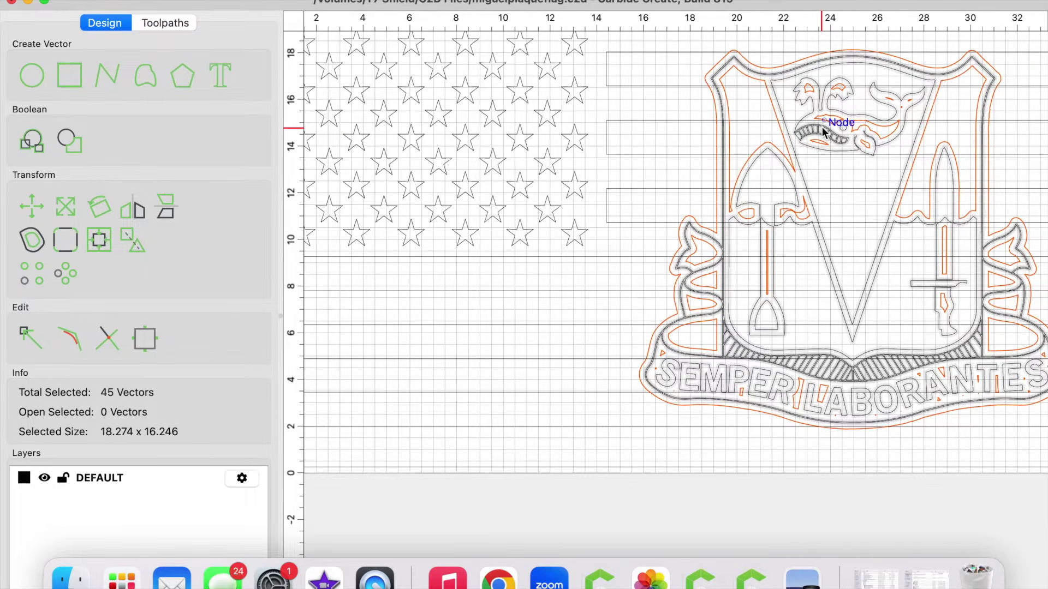
pyautogui.scroll(-1, 824, 131)
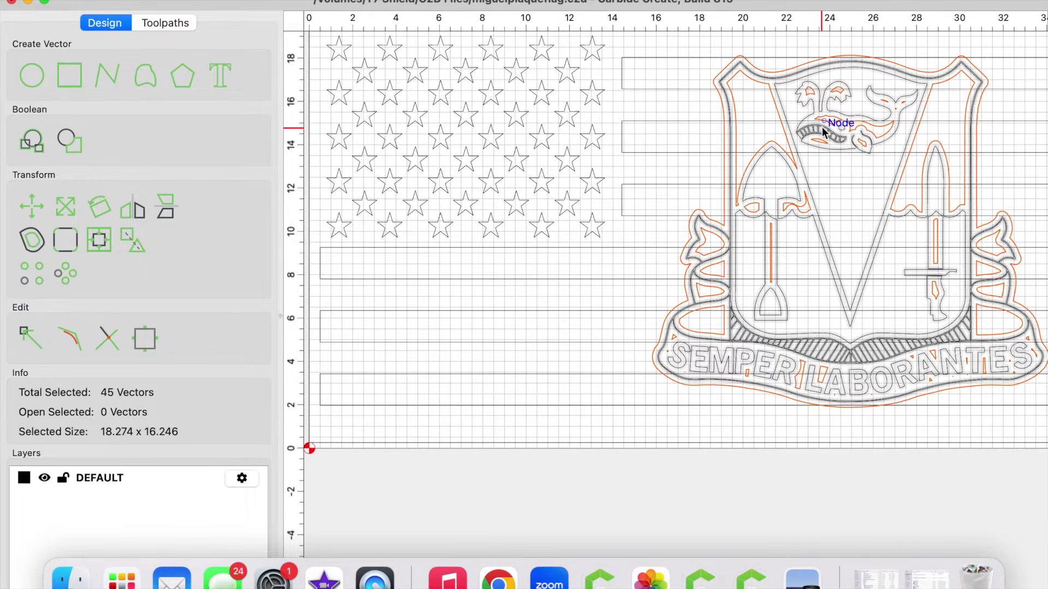
pyautogui.keyDown('shift'); pyautogui.click(722, 201); pyautogui.keyUp('shift')
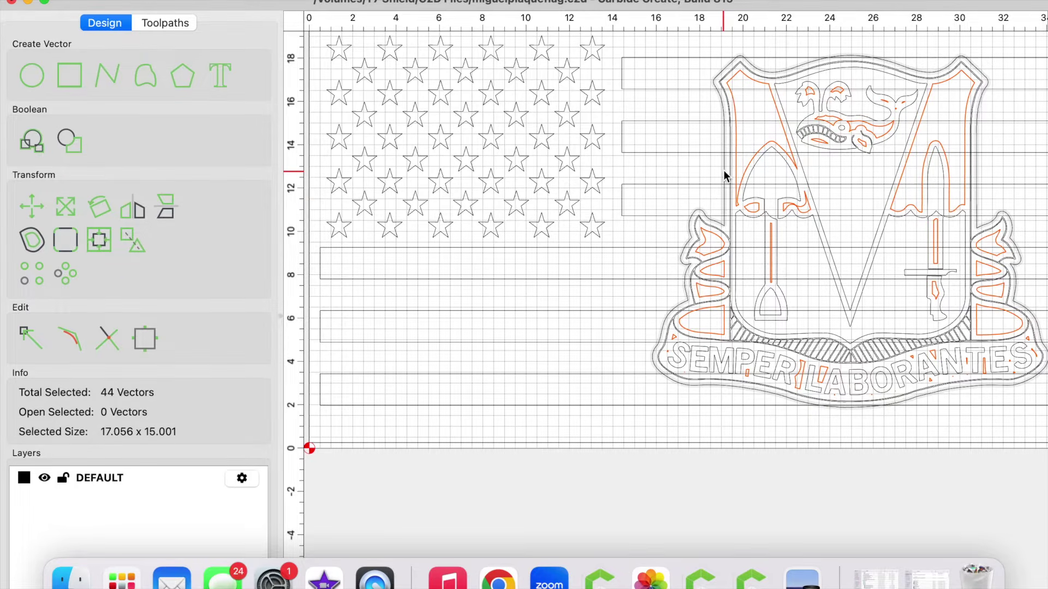
pyautogui.click(725, 172)
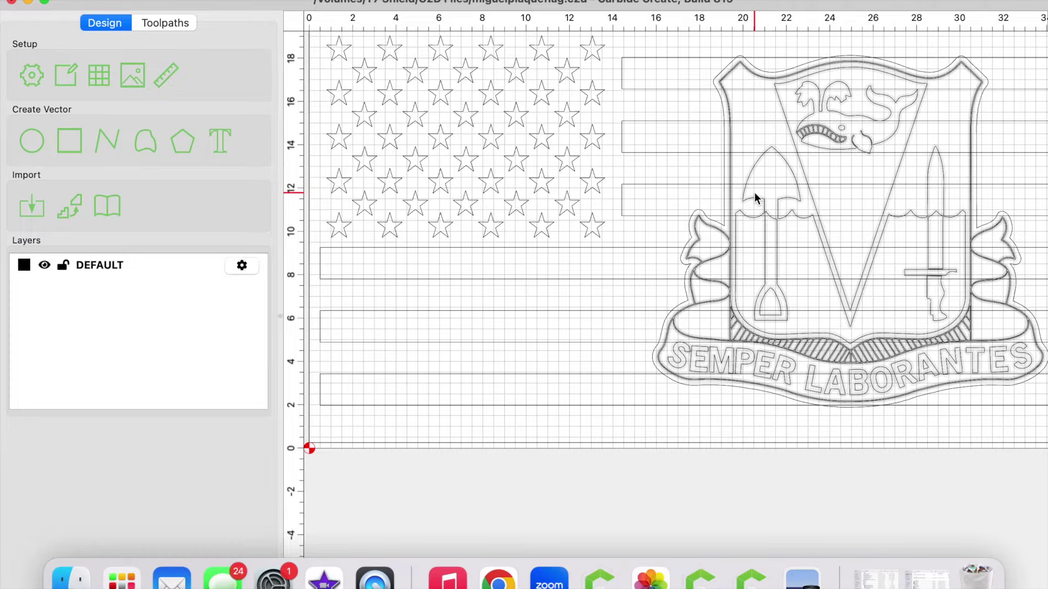
# - Select all six flag stripes, three short and three long, and group them
pyautogui.scroll(-2, 754, 192)
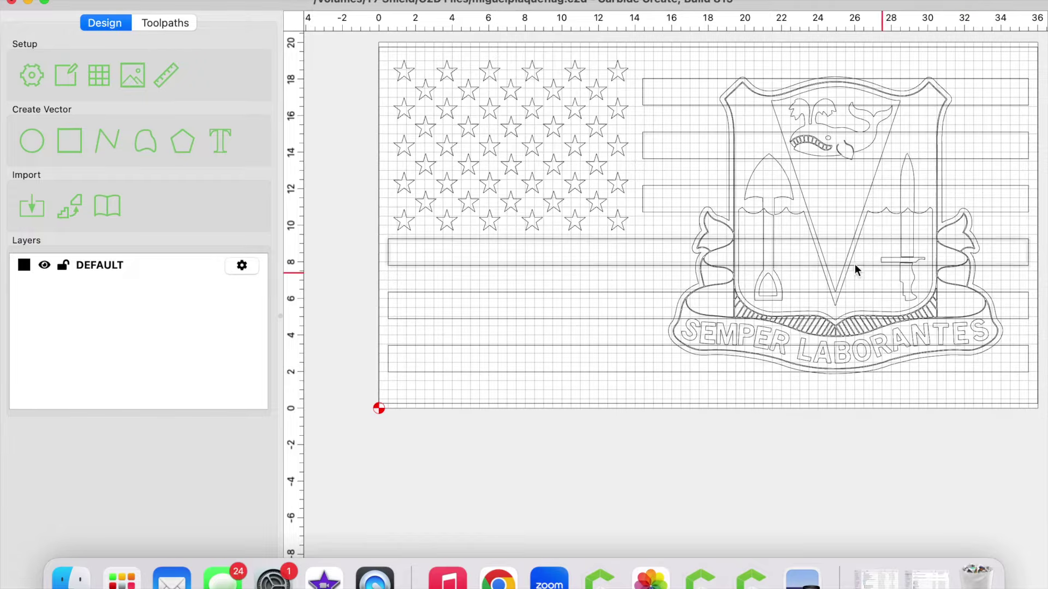
pyautogui.click(700, 93)
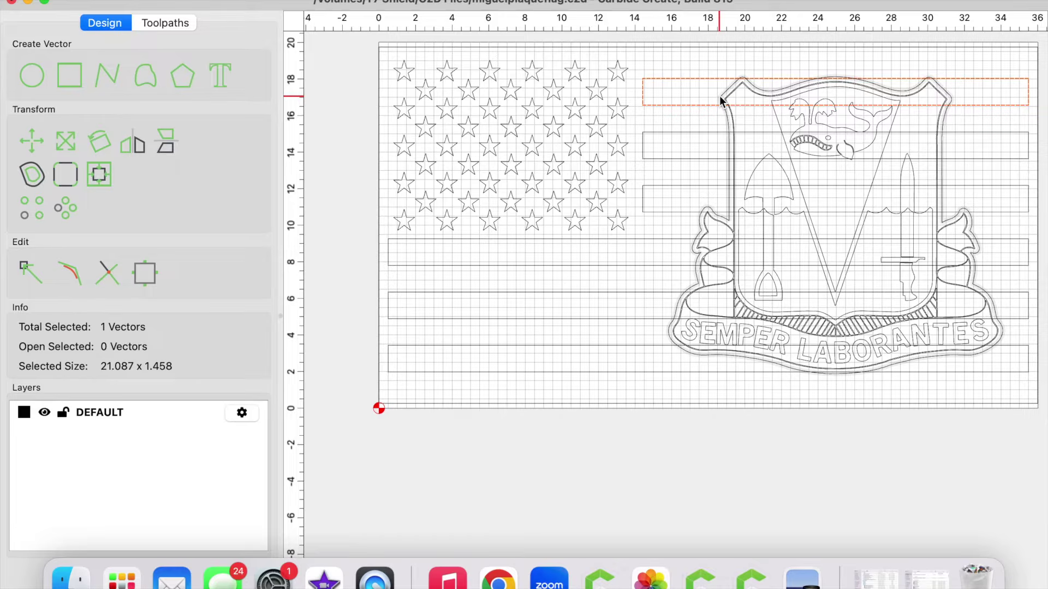
pyautogui.keyDown('shift'); pyautogui.click(661, 135); pyautogui.keyUp('shift')
pyautogui.keyDown('shift'); pyautogui.click(660, 189); pyautogui.keyUp('shift')
pyautogui.keyDown('shift'); pyautogui.click(658, 239); pyautogui.keyUp('shift')
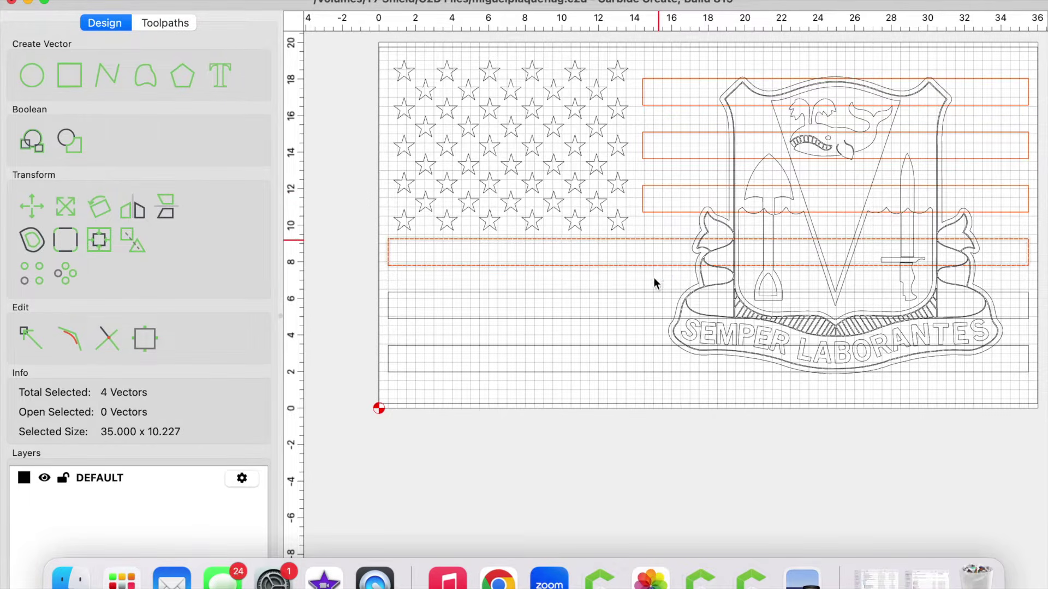
pyautogui.keyDown('shift'); pyautogui.click(652, 291); pyautogui.keyUp('shift')
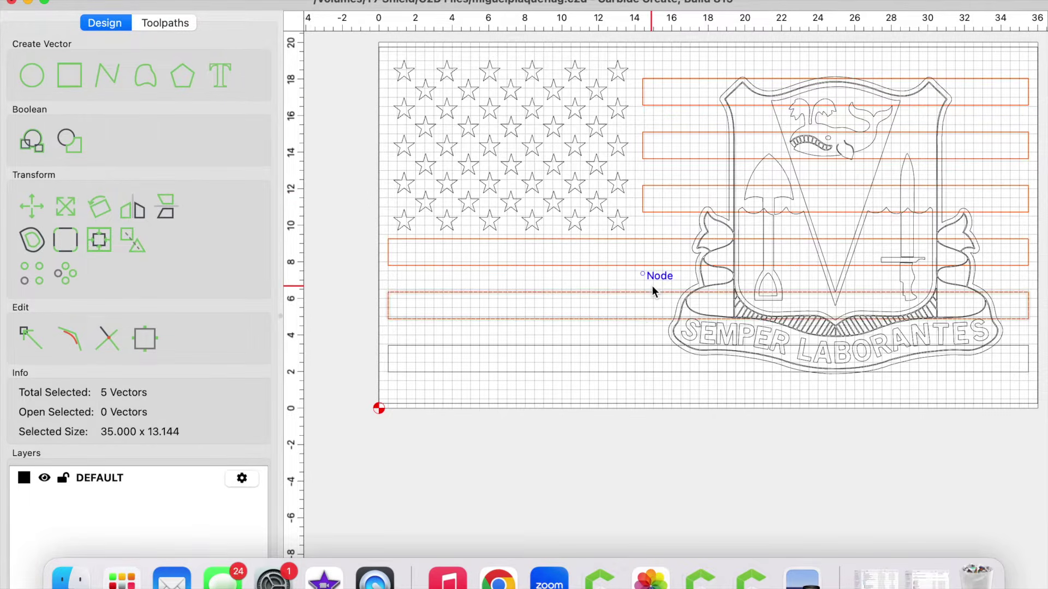
pyautogui.keyDown('shift'); pyautogui.click(634, 345); pyautogui.keyUp('shift')
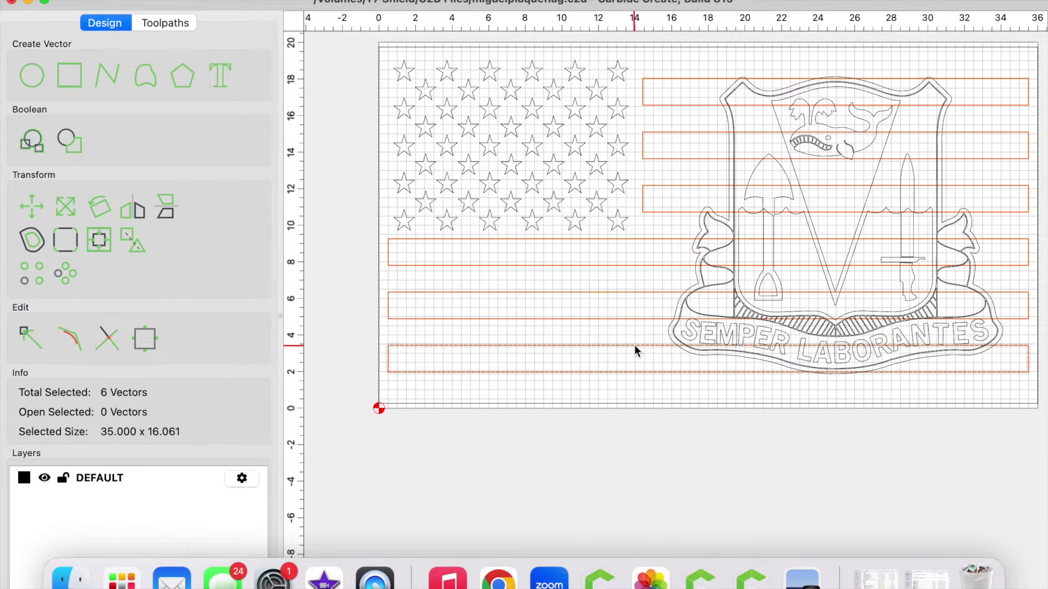
pyautogui.click(131, 247)
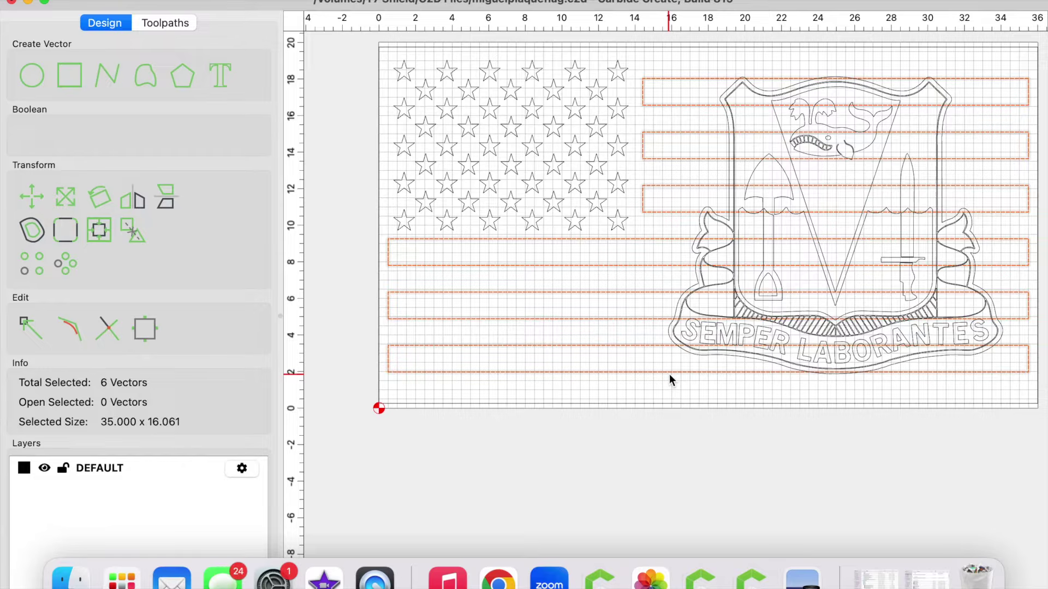
# - Subtract the crest's outer offset outline from the grouped stripes with a Boolean operation
pyautogui.keyDown('shift'); pyautogui.click(698, 223); pyautogui.keyUp('shift')
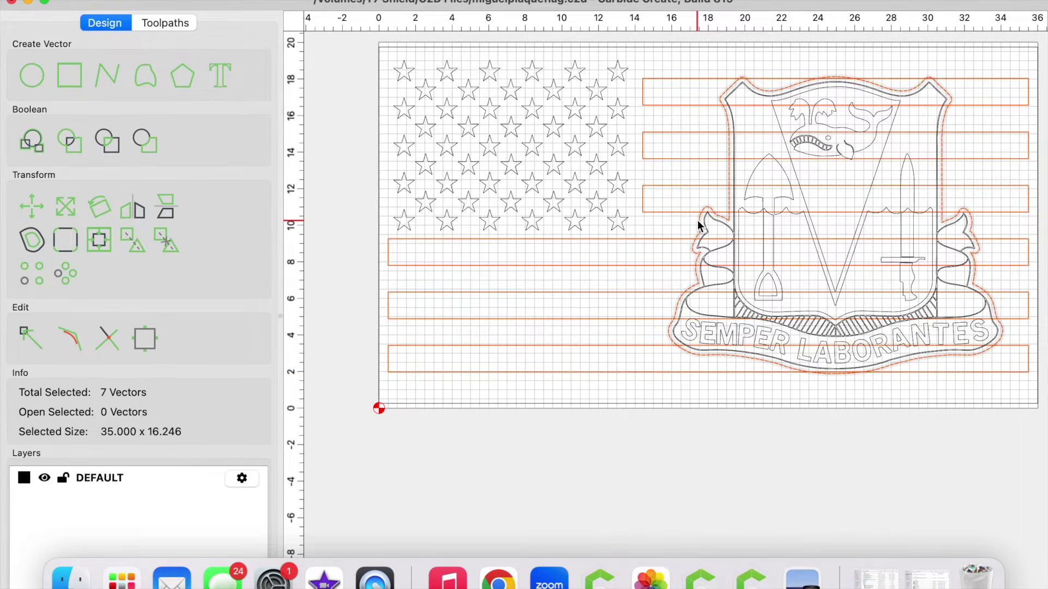
pyautogui.click(147, 140)
pyautogui.scroll(3, 715, 193)
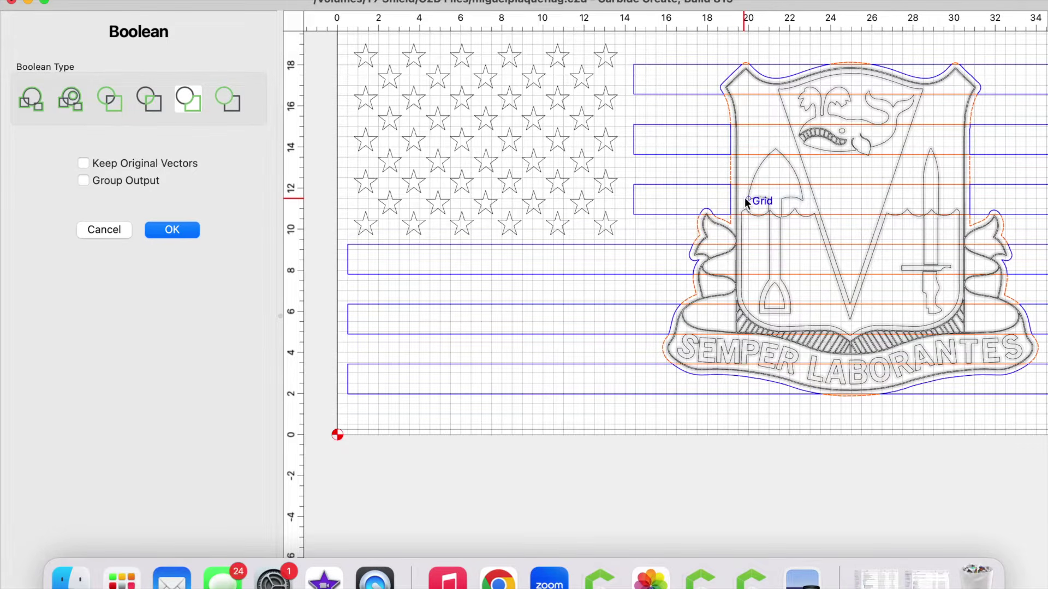
pyautogui.click(188, 233)
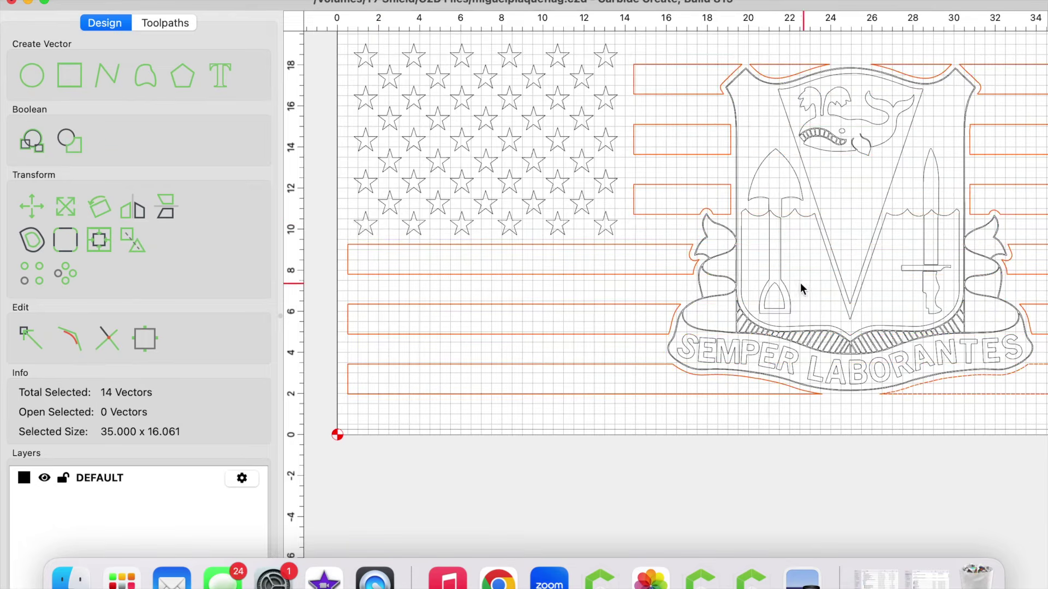
# - Draw a rectangle about 6 in wide and 2 in high just below the stock's lower edge, beneath the star field
pyautogui.moveTo(682, 447); pyautogui.dragTo(568, 453, button='right')
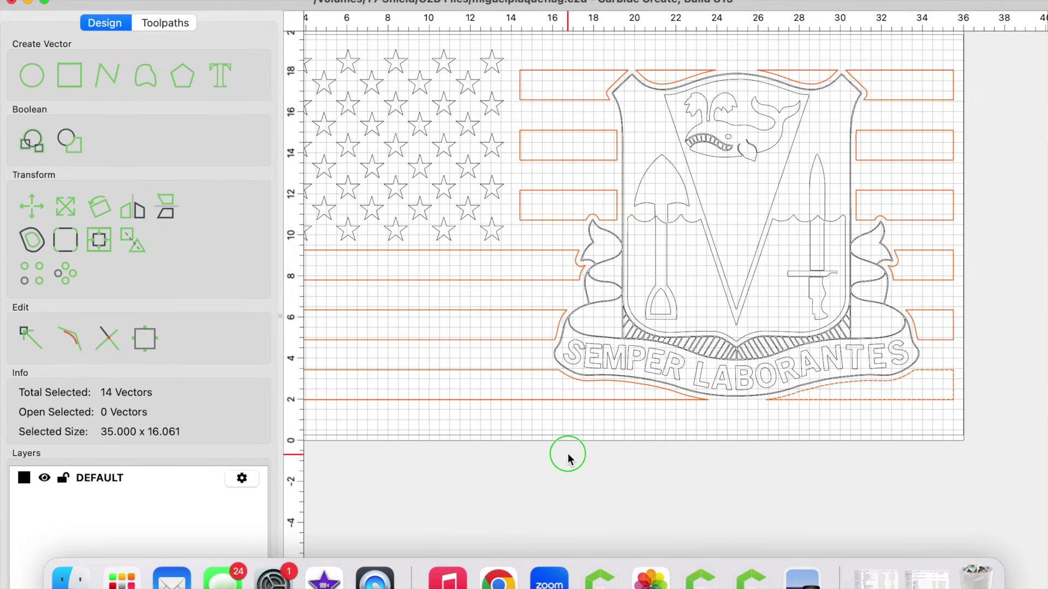
pyautogui.scroll(-2, 568, 455)
pyautogui.moveTo(568, 454); pyautogui.dragTo(621, 435, button='right')
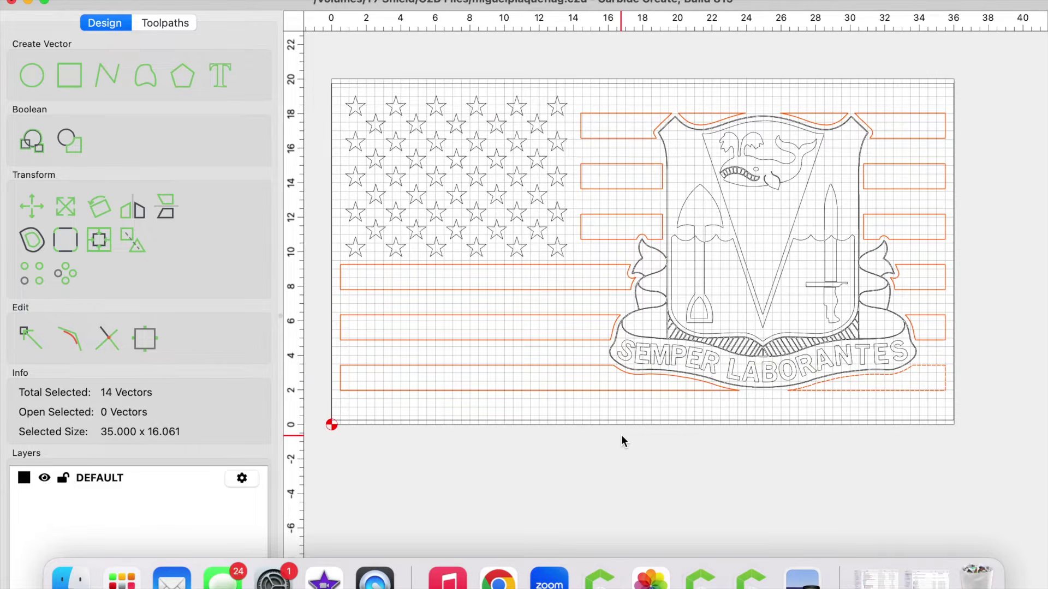
pyautogui.moveTo(622, 434); pyautogui.dragTo(754, 429, button='right')
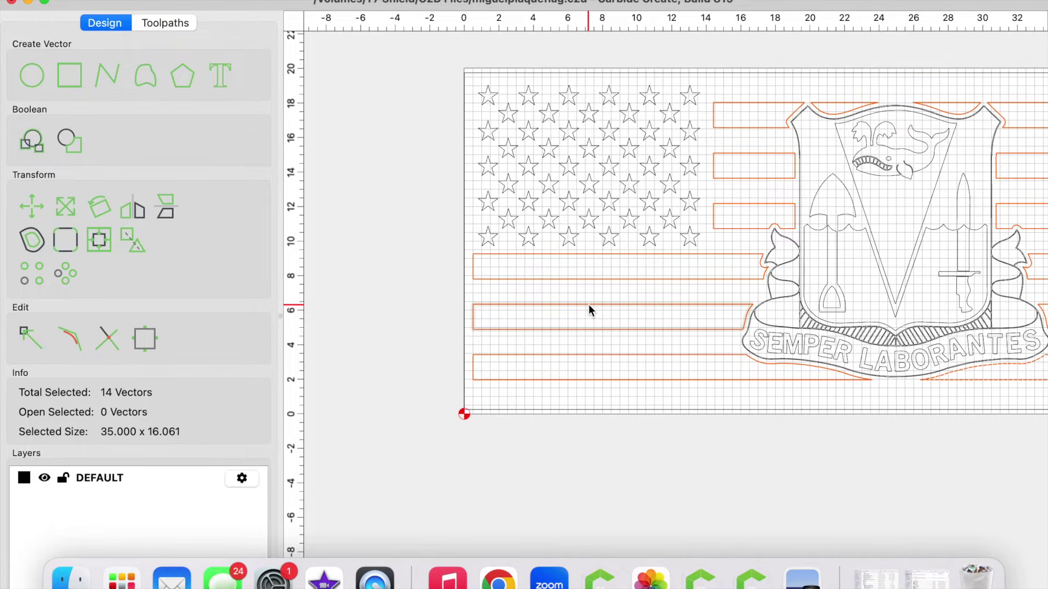
pyautogui.click(70, 76)
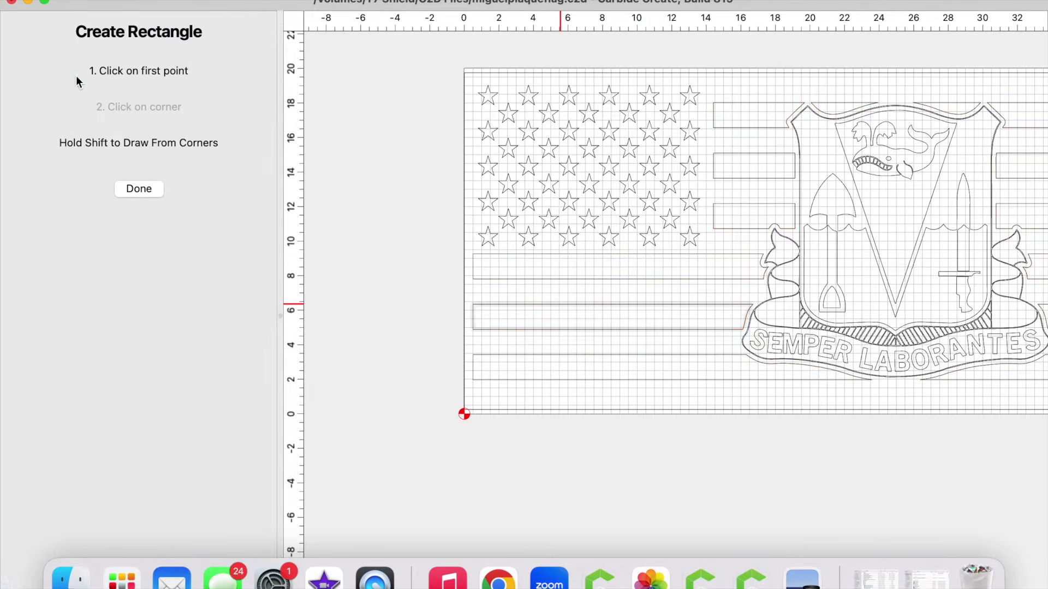
pyautogui.click(562, 431)
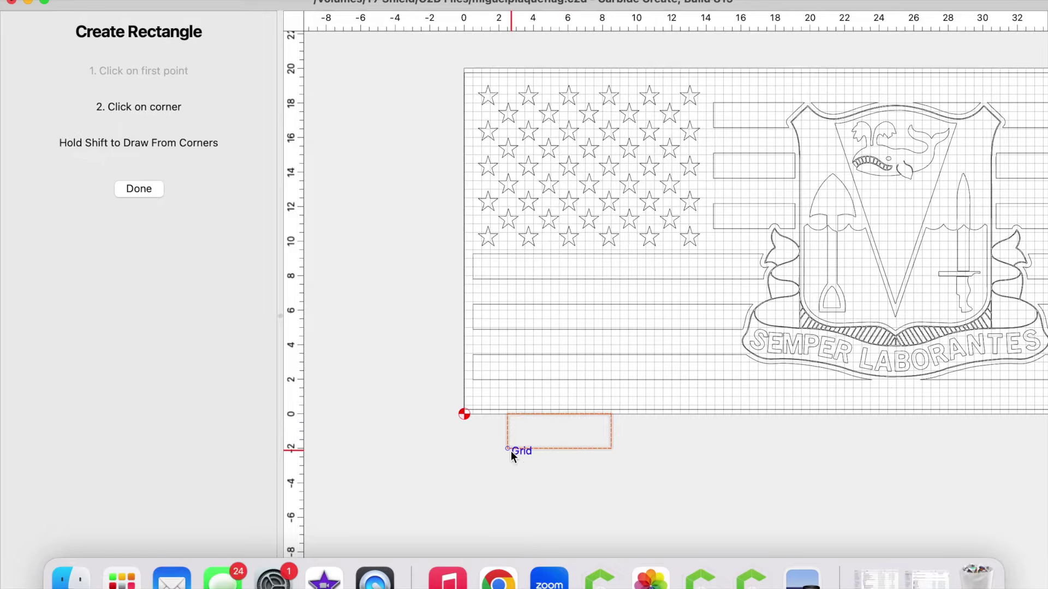
pyautogui.click(511, 449)
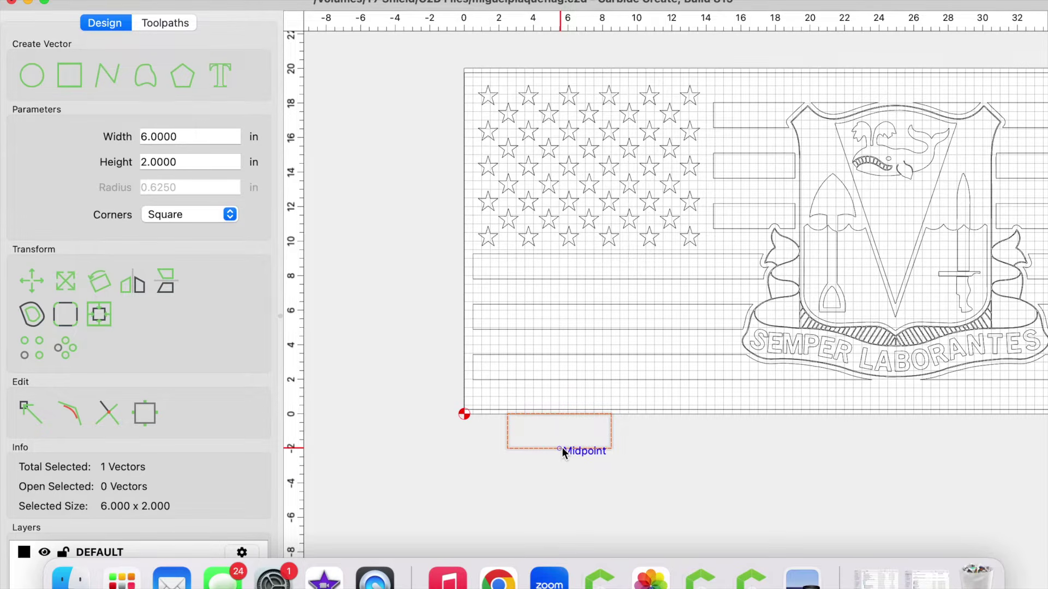
# - Set the new rectangle's height to 5 in and its width to 3 in
pyautogui.moveTo(195, 160); pyautogui.dragTo(131, 163)
pyautogui.write('5')
pyautogui.press('Tab')
pyautogui.write('3')
pyautogui.press('Tab')
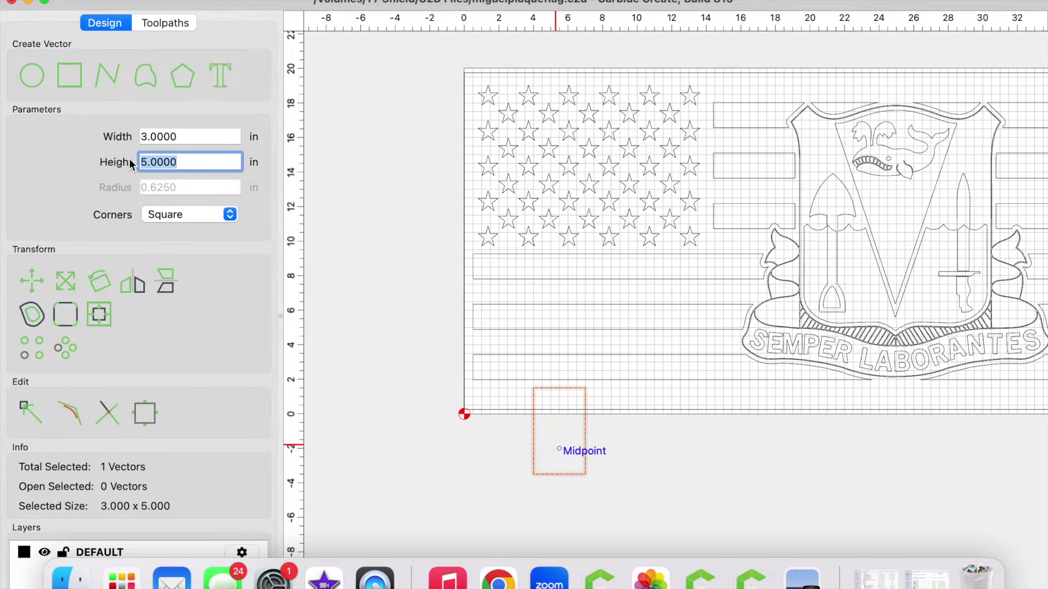
# - Set the new rectangle's width to 5 in and its height to 3 in
pyautogui.moveTo(186, 137); pyautogui.dragTo(83, 141)
pyautogui.write('5')
pyautogui.press('Tab')
pyautogui.press('BackSpace')
pyautogui.write('3')
pyautogui.press('Return')
# - Move the rectangle onto the middle long stripe and centre it both horizontally and vertically on that stripe
pyautogui.moveTo(553, 406); pyautogui.dragTo(601, 293)
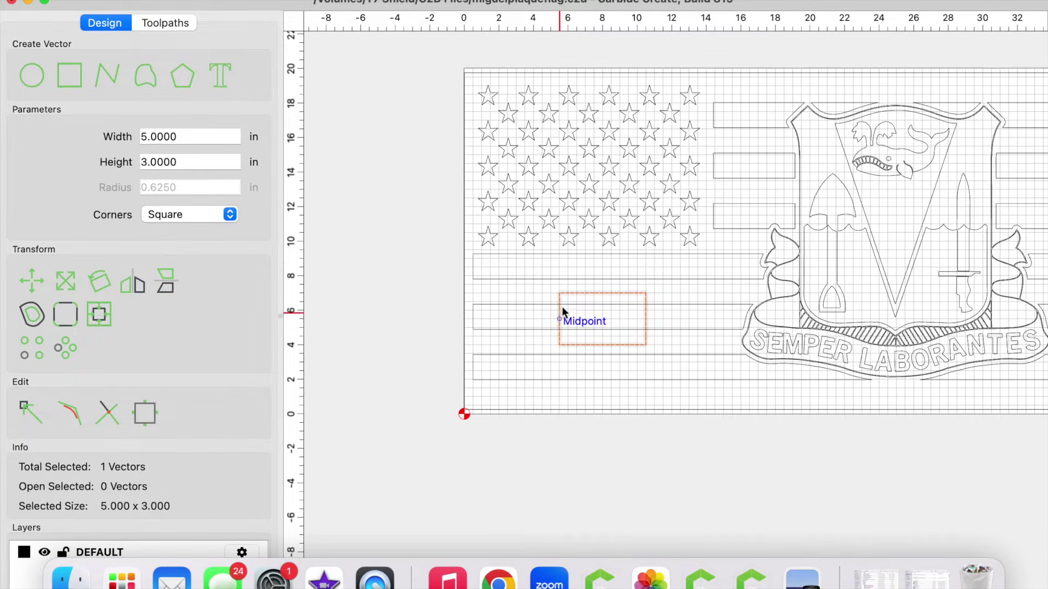
pyautogui.keyDown('shift'); pyautogui.click(519, 329); pyautogui.keyUp('shift')
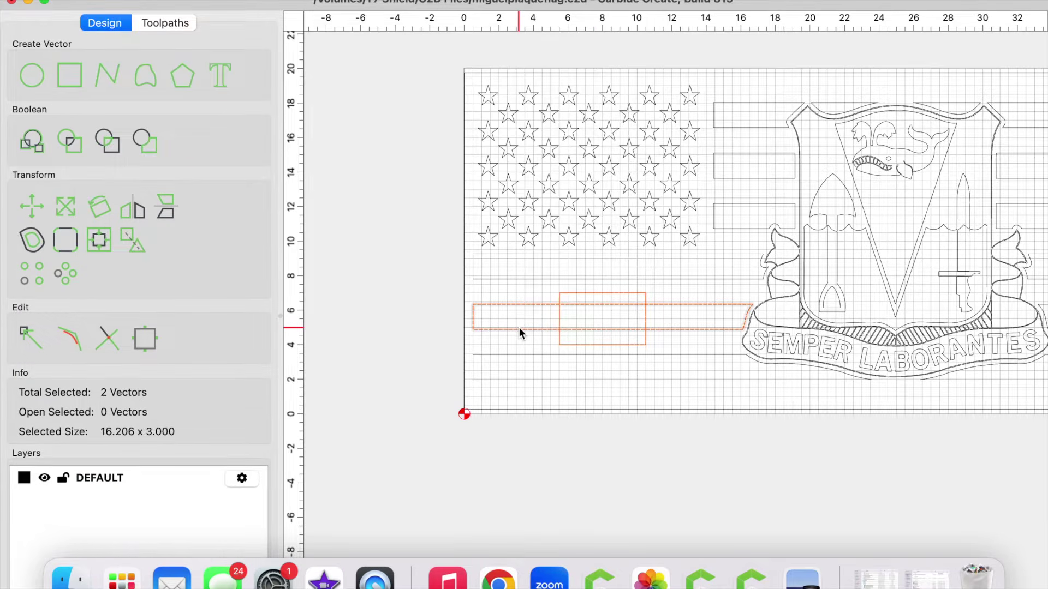
pyautogui.click(100, 240)
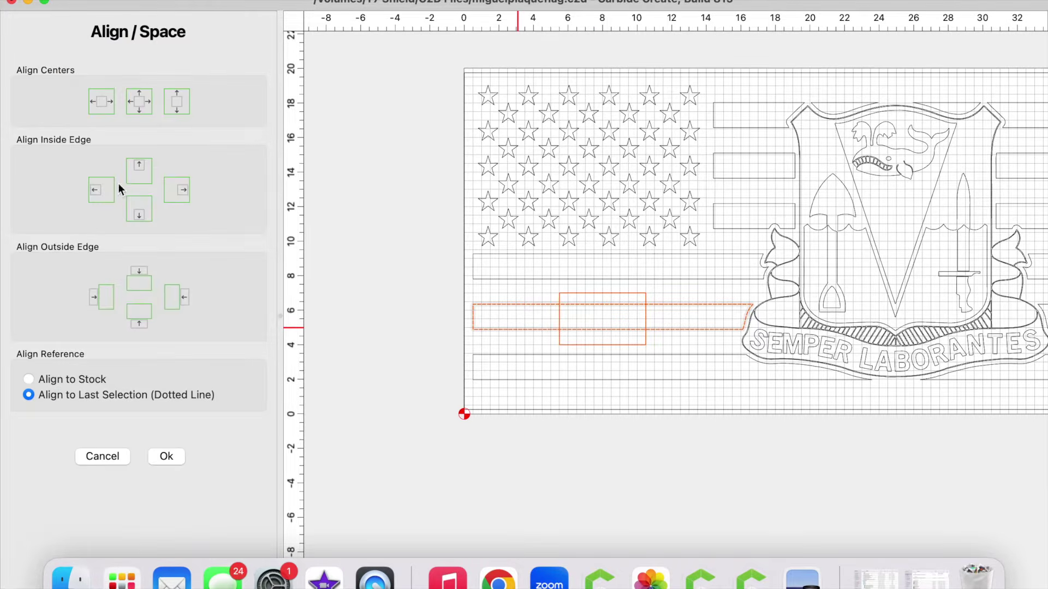
pyautogui.click(137, 103)
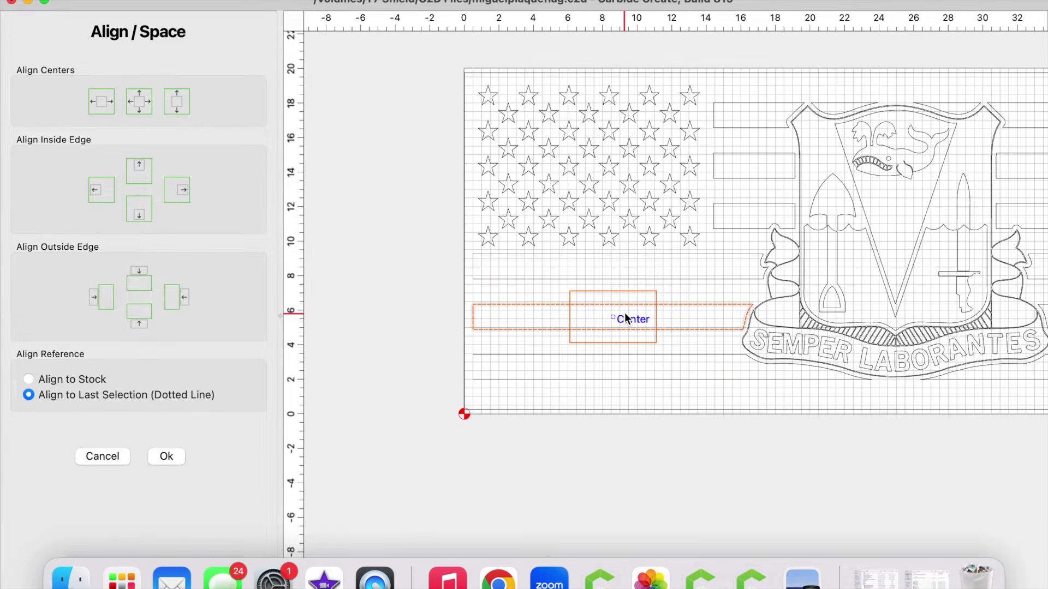
pyautogui.click(167, 457)
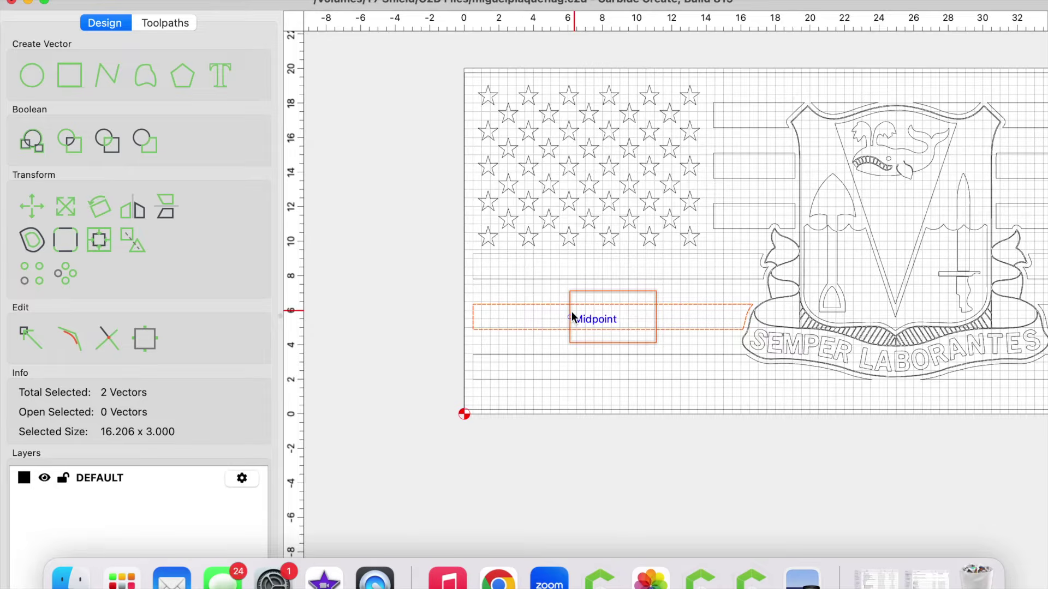
# - Select only the 5 by 3 in rectangle and create an outside offset of it at 0.25 in
pyautogui.scroll(4, 569, 315)
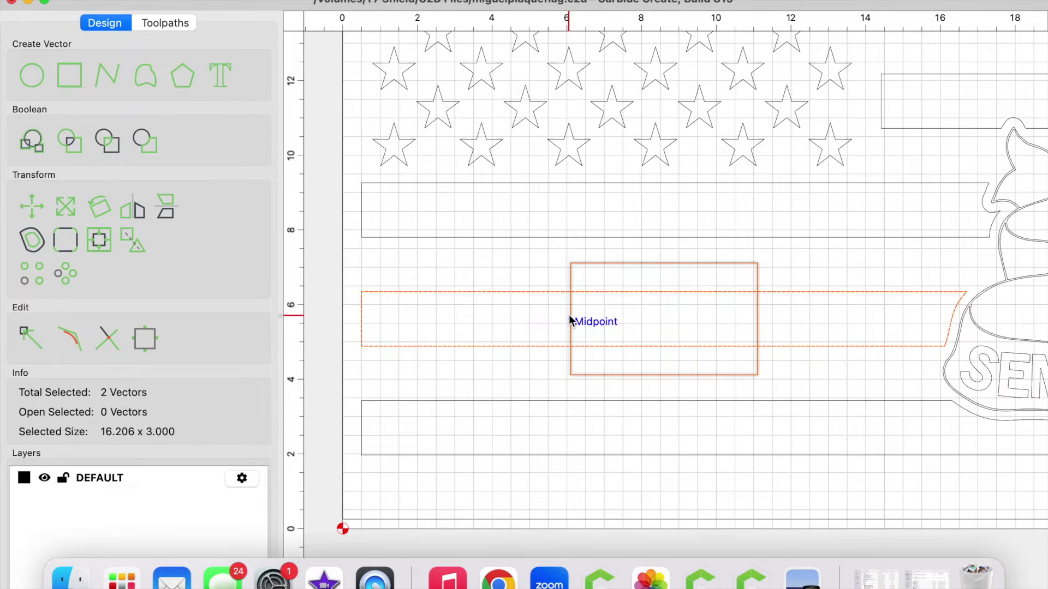
pyautogui.click(542, 266)
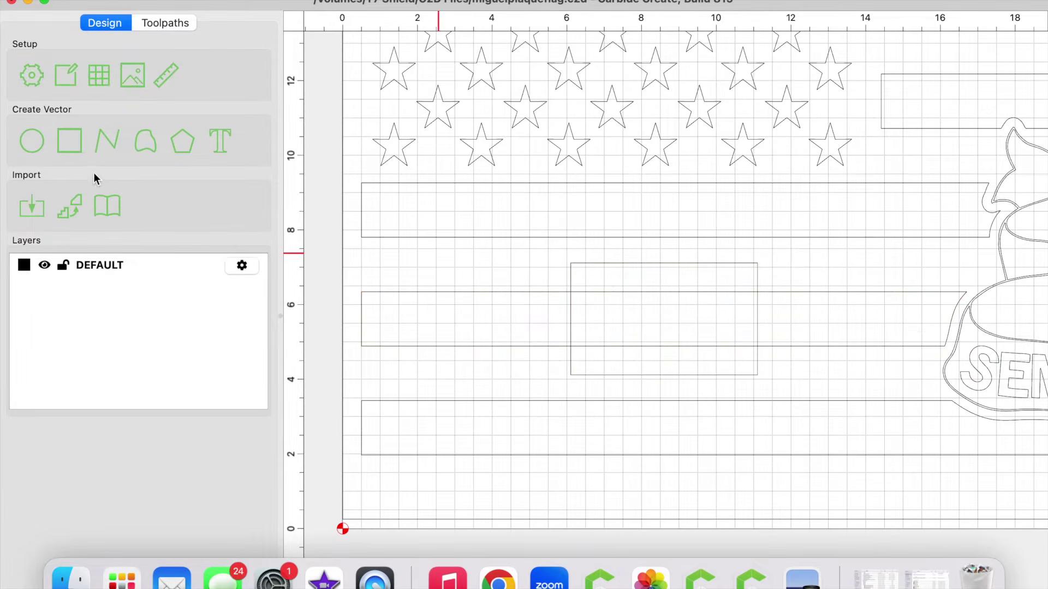
pyautogui.click(583, 264)
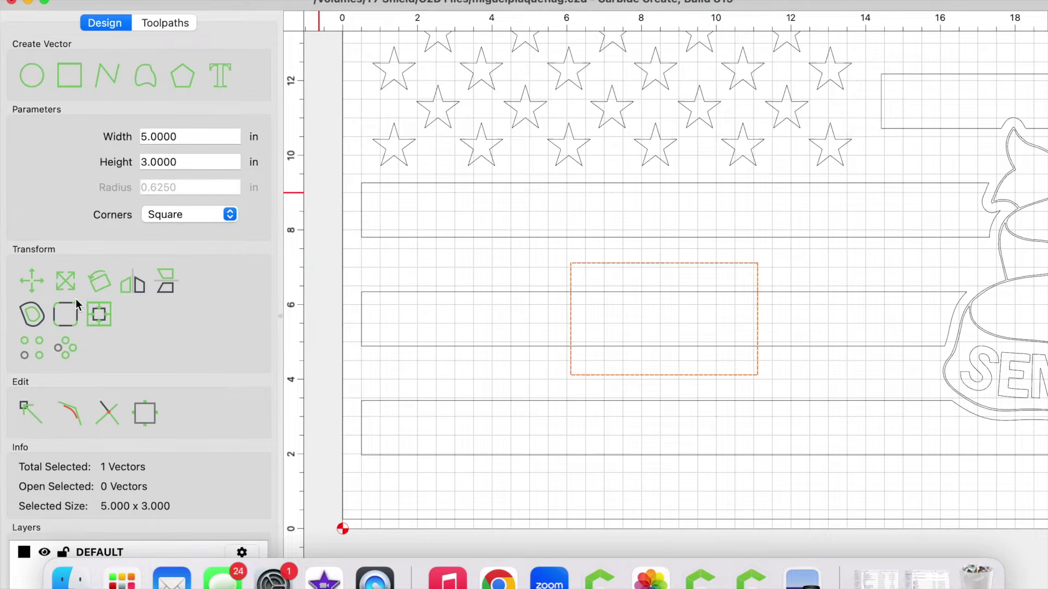
pyautogui.click(37, 315)
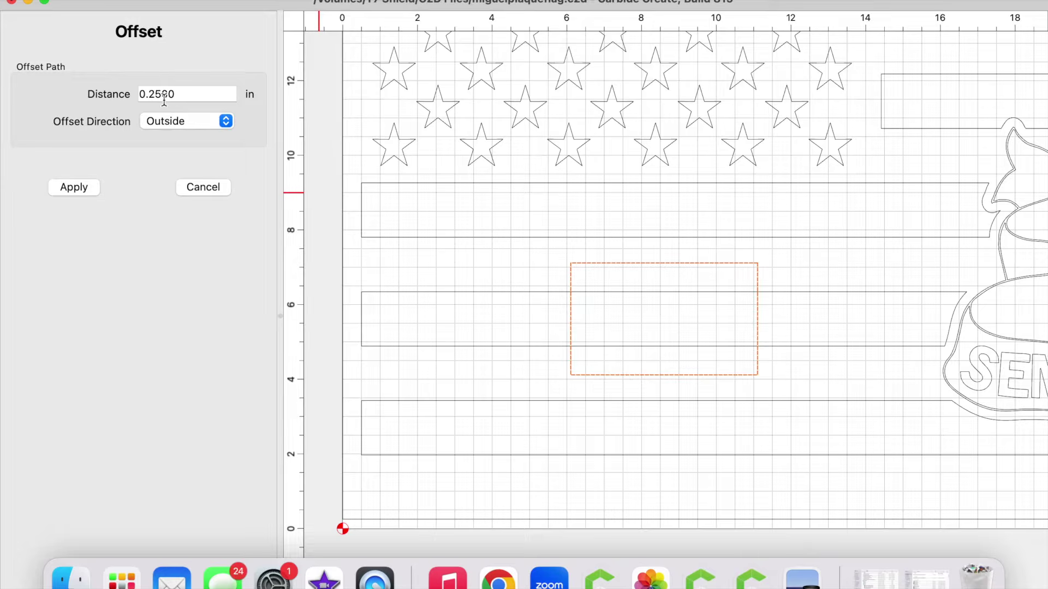
pyautogui.click(93, 188)
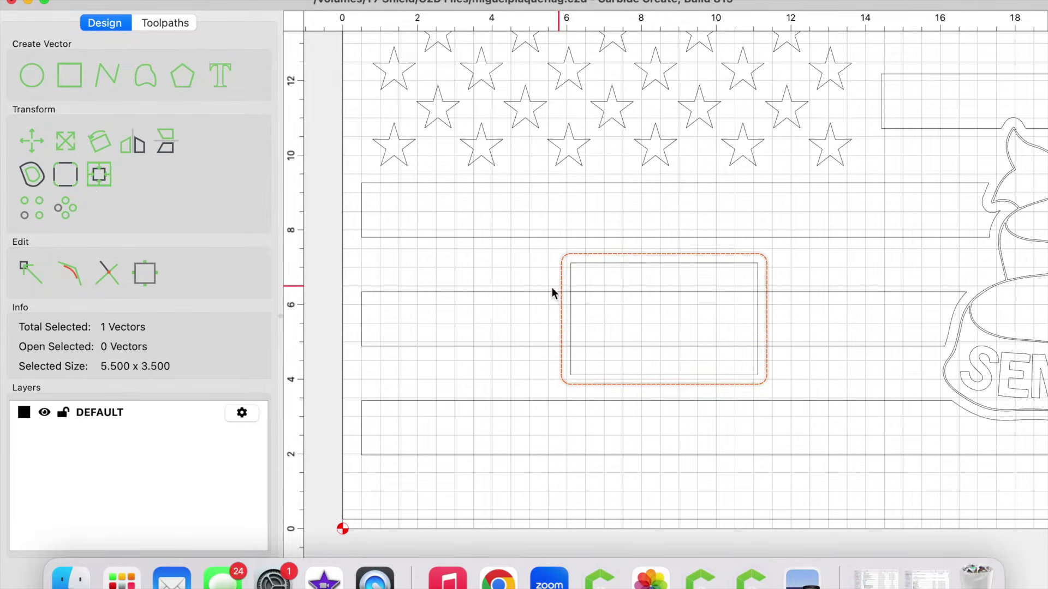
# - Subtract the rounded offset rectangle from the middle long stripe with a Boolean operation
pyautogui.click(495, 291)
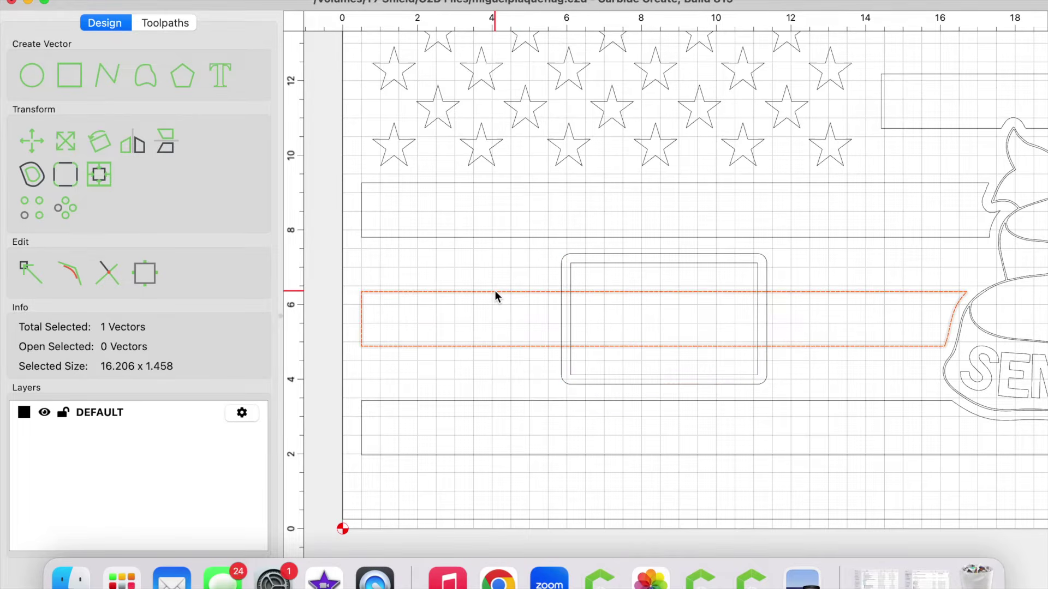
pyautogui.keyDown('shift'); pyautogui.click(562, 267); pyautogui.keyUp('shift')
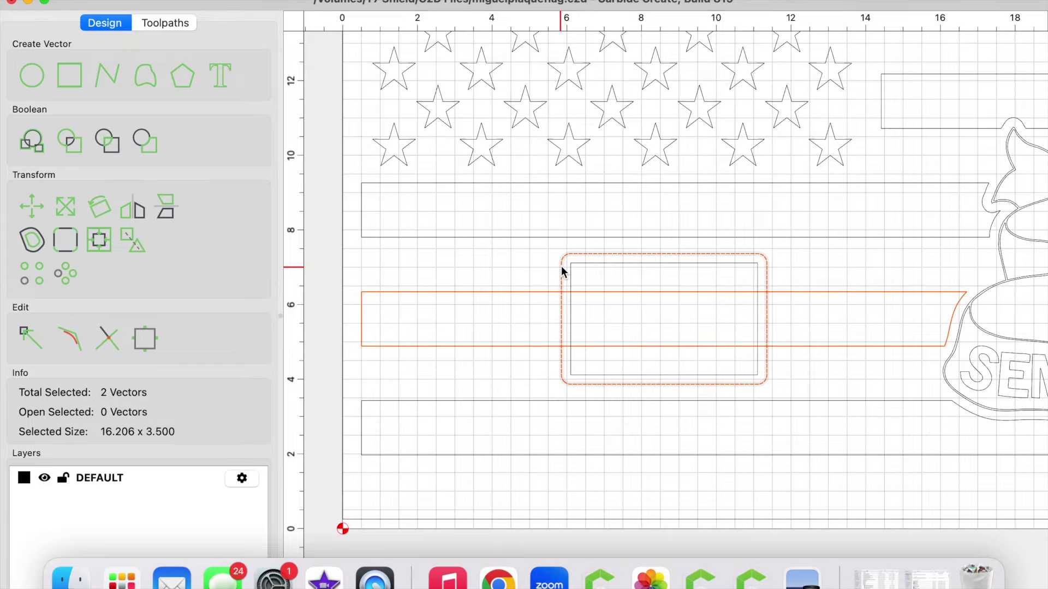
pyautogui.click(144, 146)
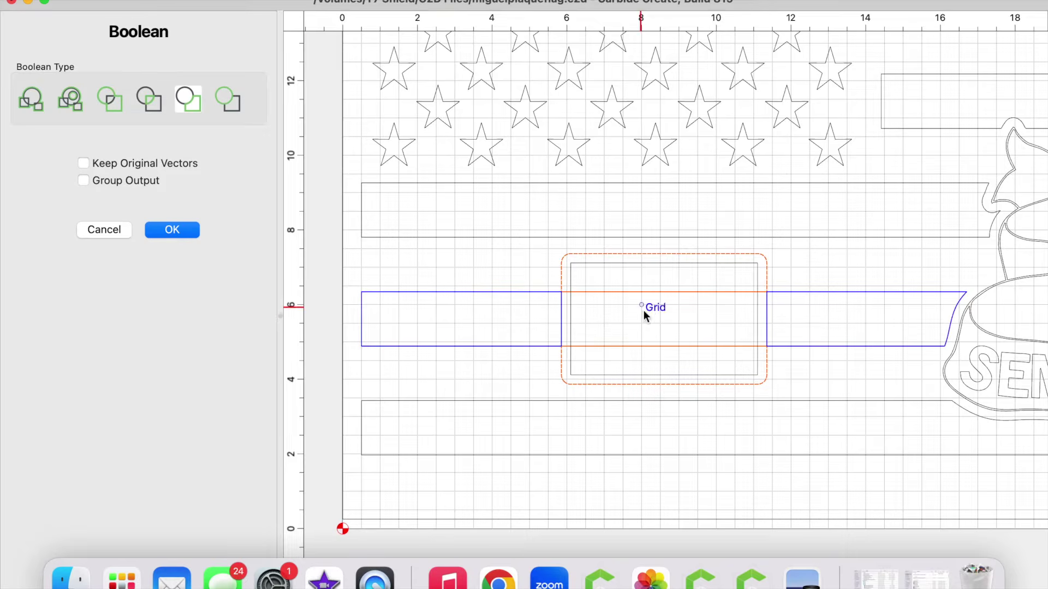
pyautogui.click(185, 229)
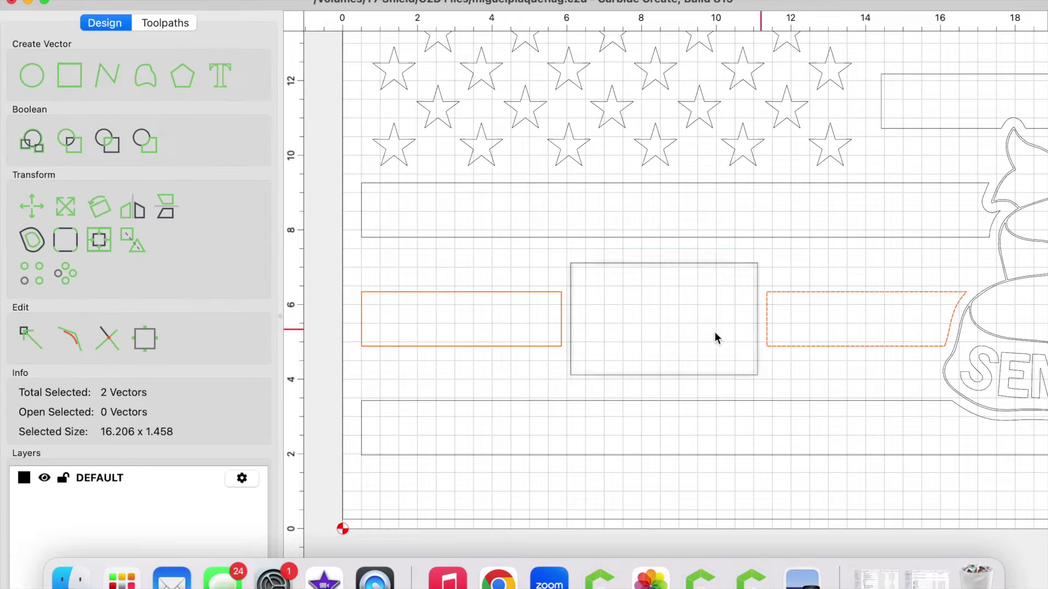
# - Clear the stripe selection and draw a new rectangle about 8 by 4 in above the stock
pyautogui.scroll(-5, 715, 331)
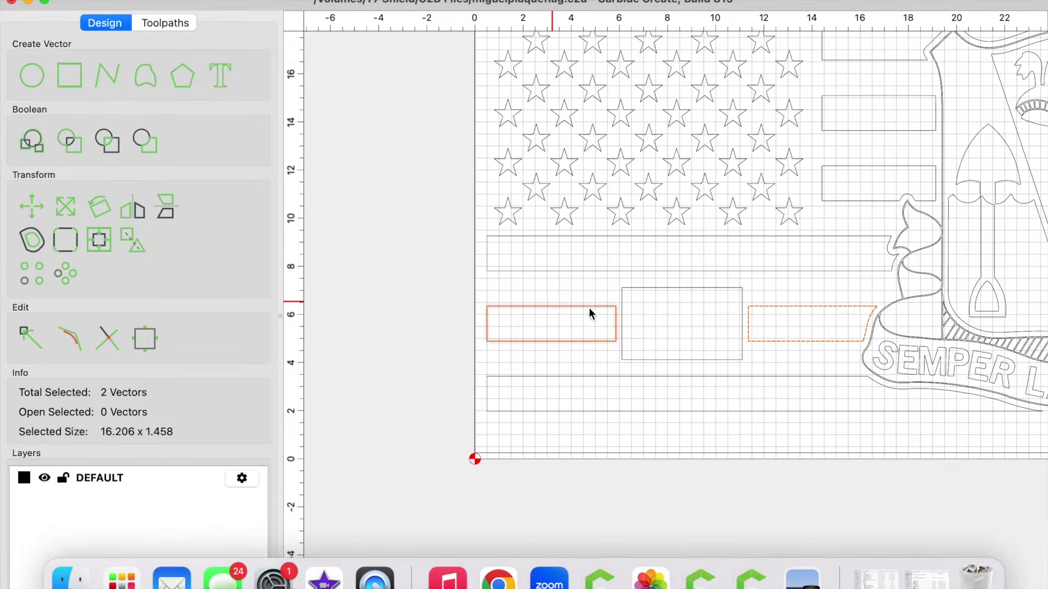
pyautogui.scroll(-4, 714, 305)
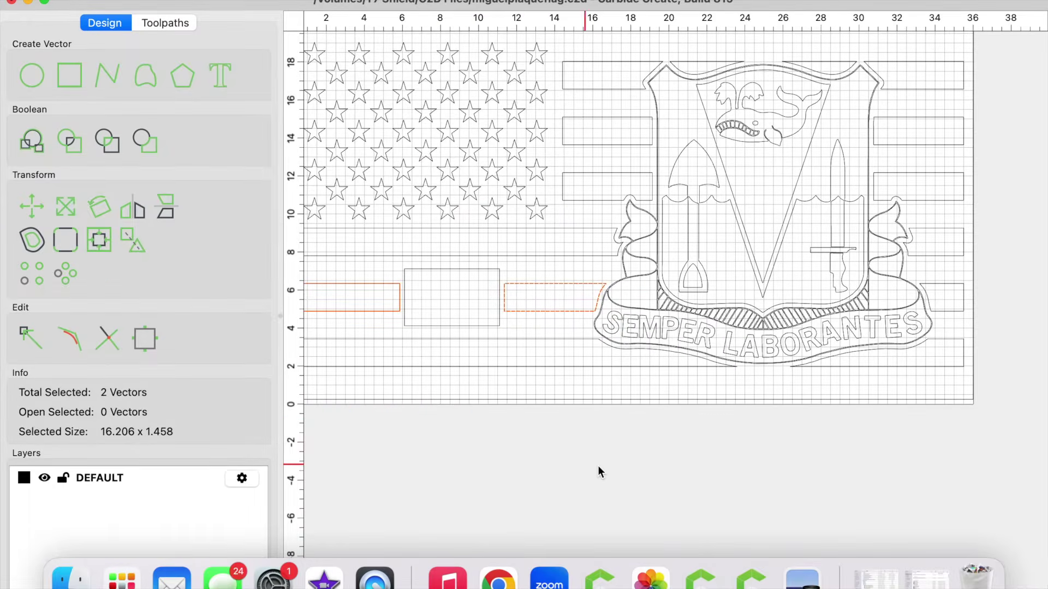
pyautogui.scroll(-4, 599, 467)
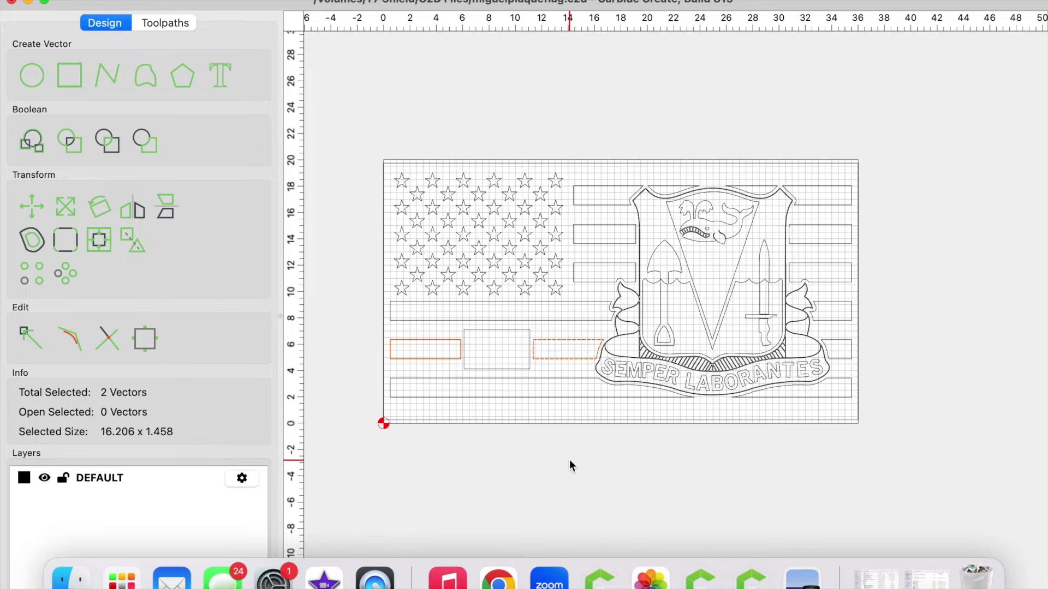
pyautogui.click(412, 104)
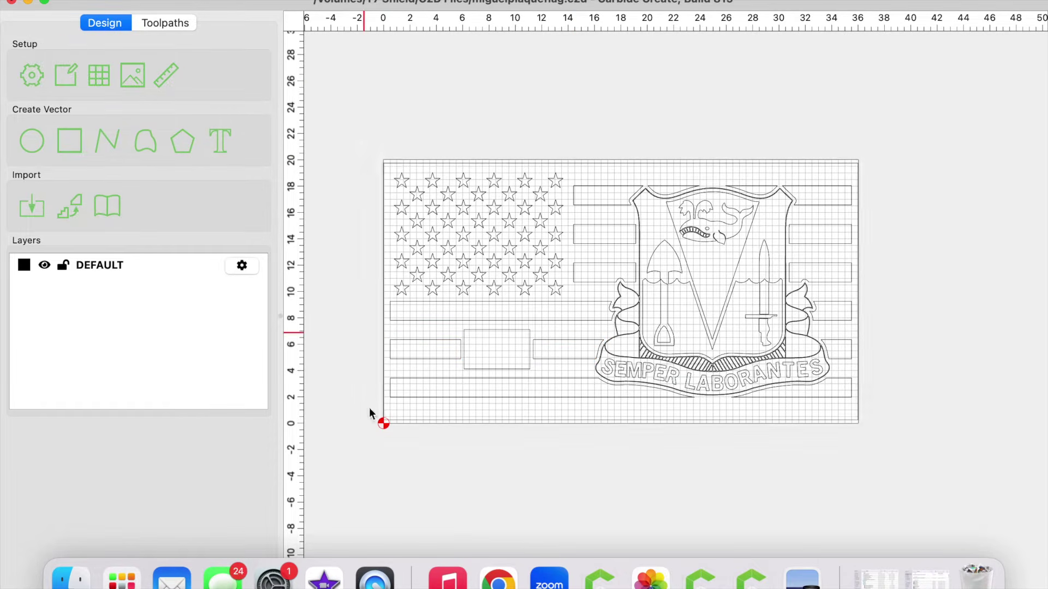
pyautogui.click(81, 141)
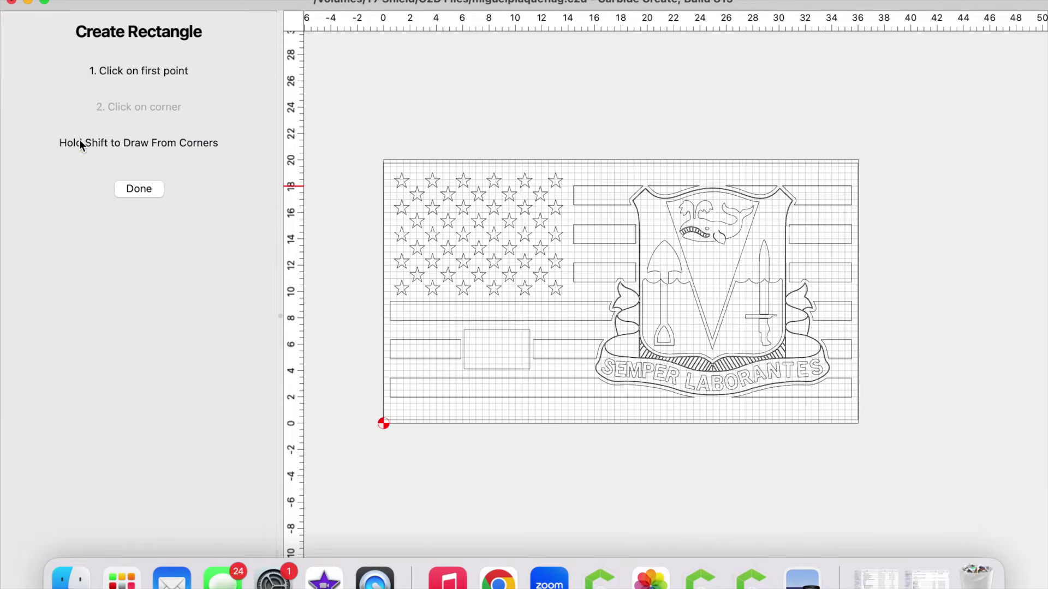
pyautogui.click(515, 75)
pyautogui.click(461, 94)
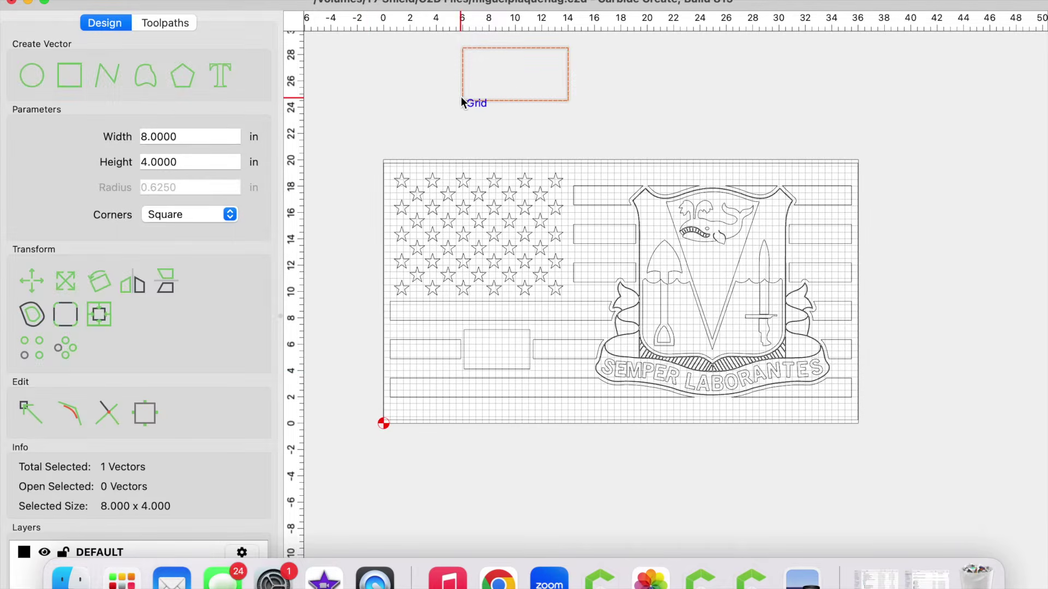
# - Set the new rectangle's width to 18 in and its height to 19.5 in
pyautogui.moveTo(205, 138); pyautogui.dragTo(137, 134)
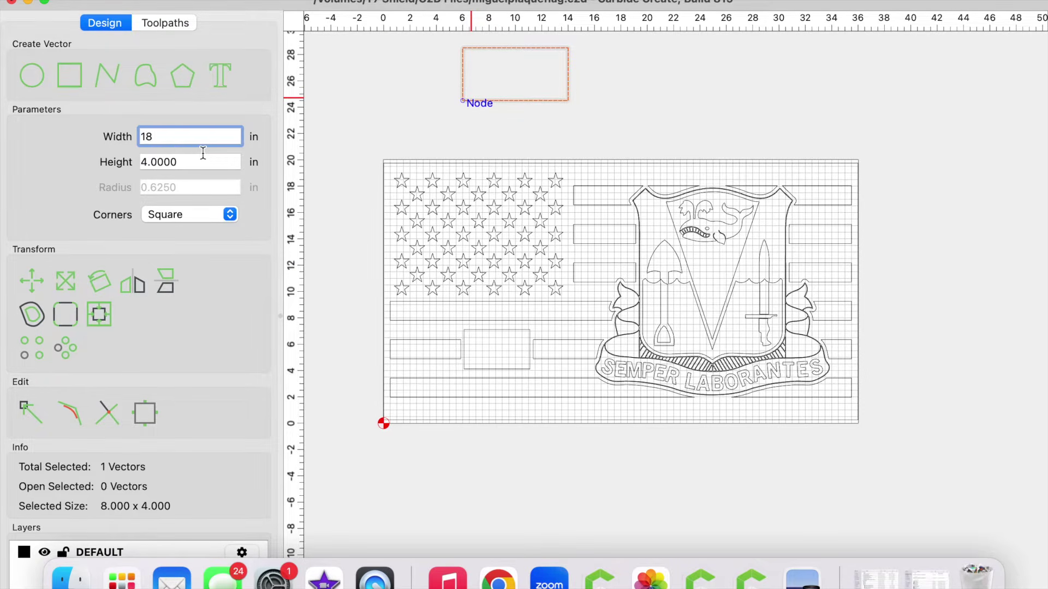
pyautogui.press('Tab')
pyautogui.write('19.5')
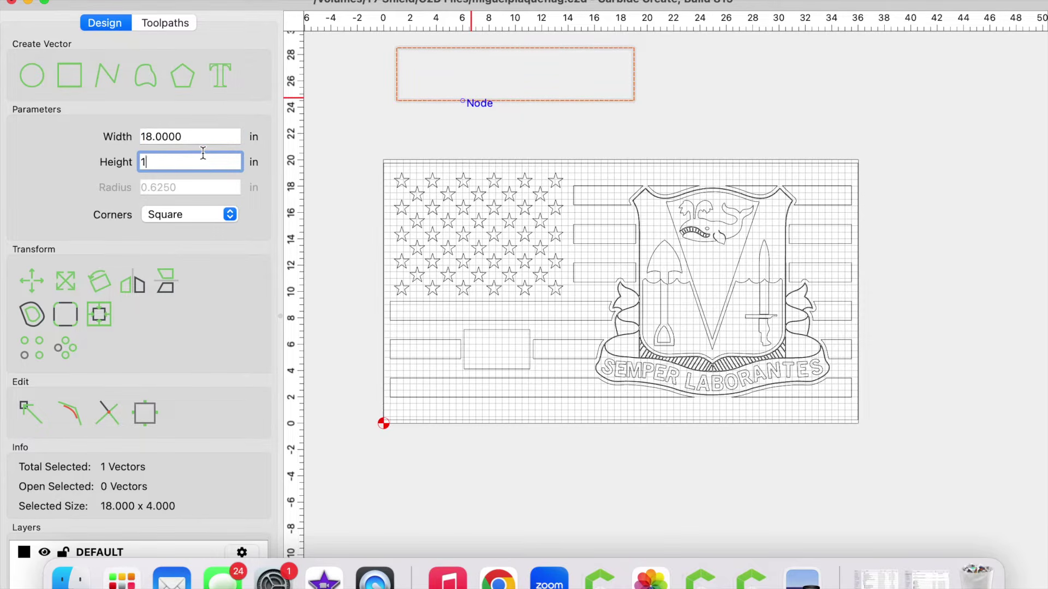
pyautogui.press('Return')
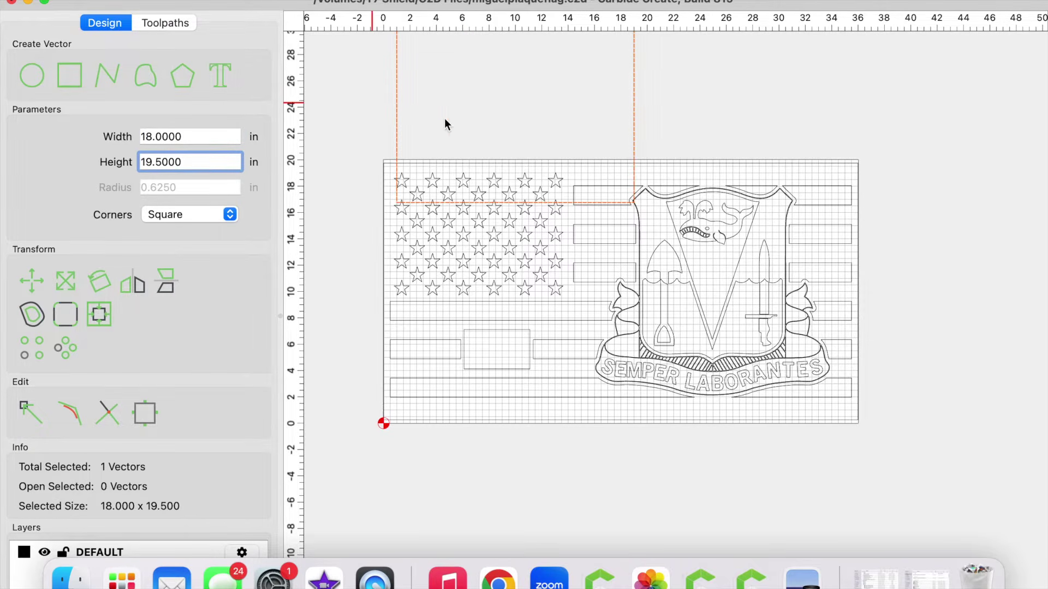
pyautogui.click(348, 129)
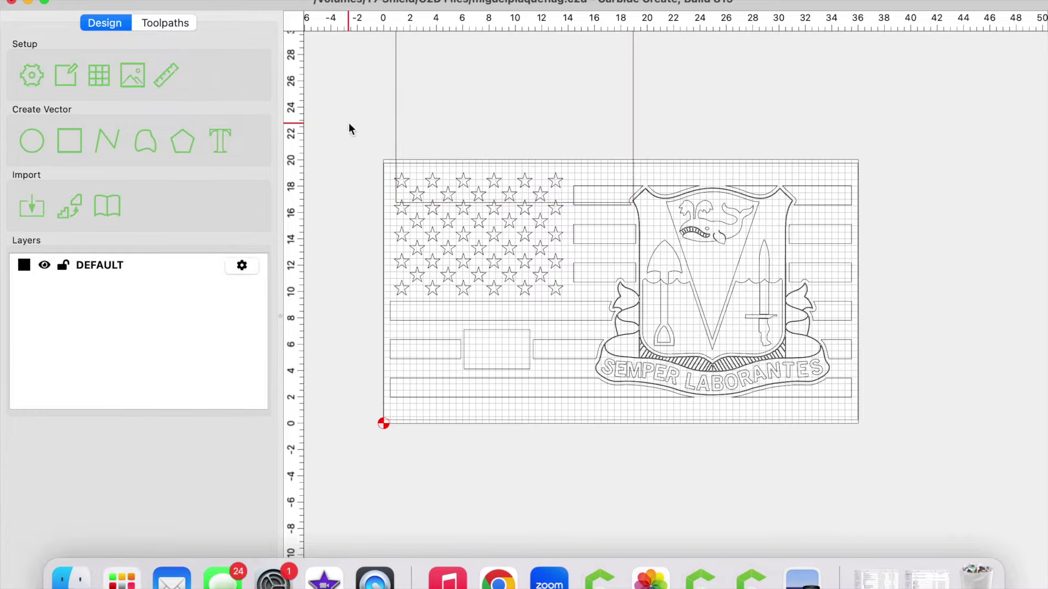
# - Duplicate the 18 by 19.5 in rectangle and place the copy outside the stock, beyond its right edge
pyautogui.click(396, 118)
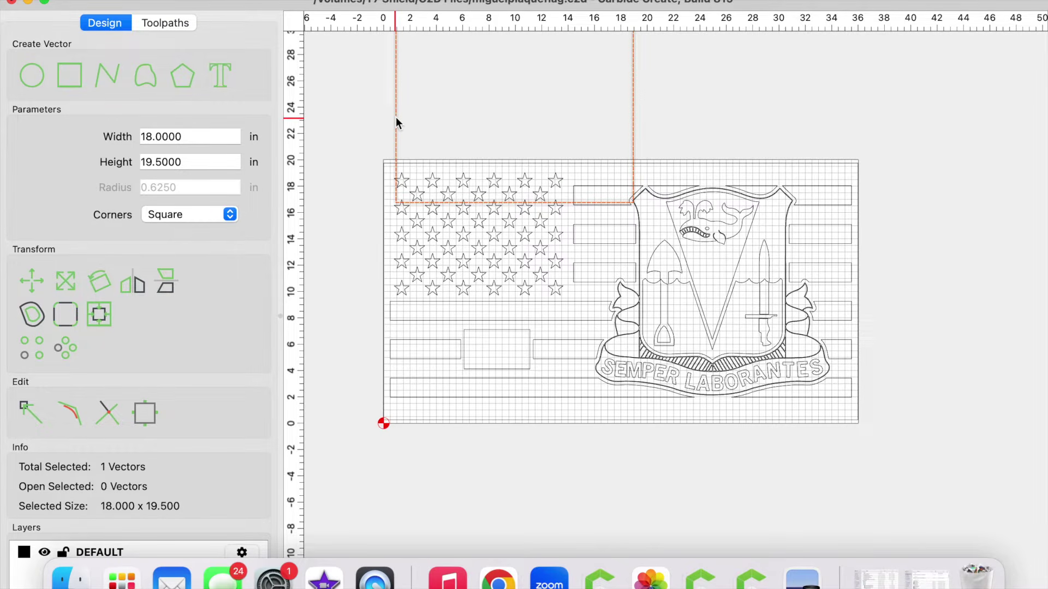
pyautogui.press('super+c')
pyautogui.press('super+v')
pyautogui.moveTo(1040, 105); pyautogui.dragTo(1040, 156)
pyautogui.moveTo(807, 100); pyautogui.dragTo(891, 102)
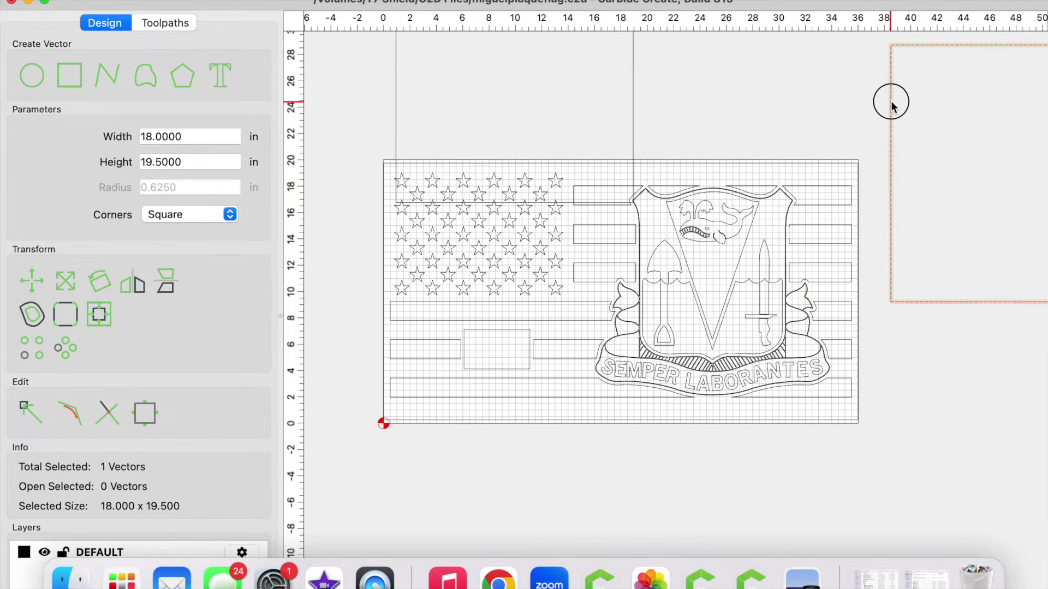
# - Move the original 18 by 19.5 in rectangle over the crest, aligning its upper-right corner with the stock's right edge and upper border line
pyautogui.click(626, 90)
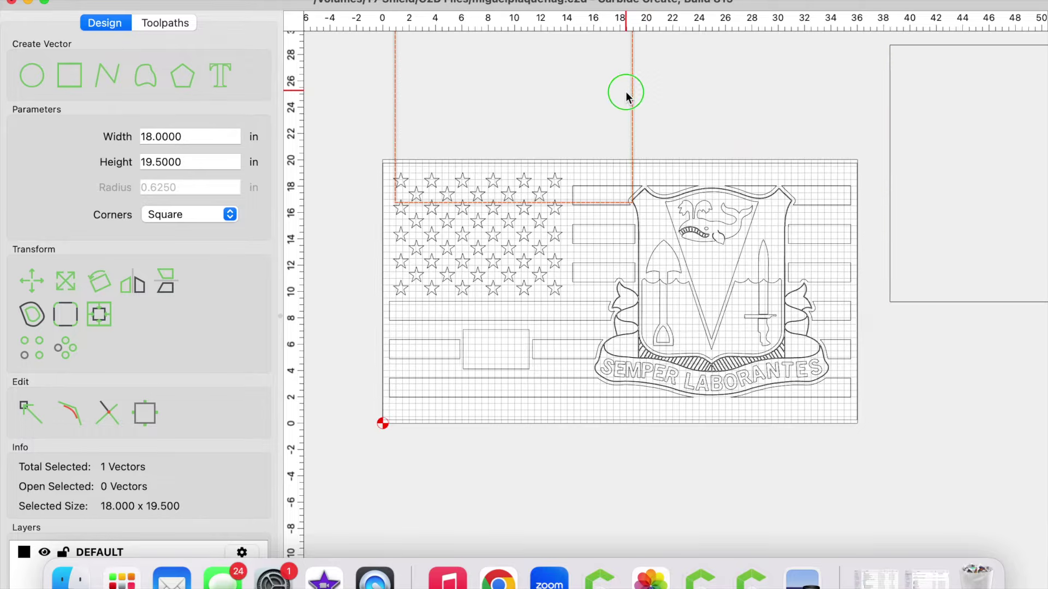
pyautogui.moveTo(625, 91); pyautogui.dragTo(820, 268)
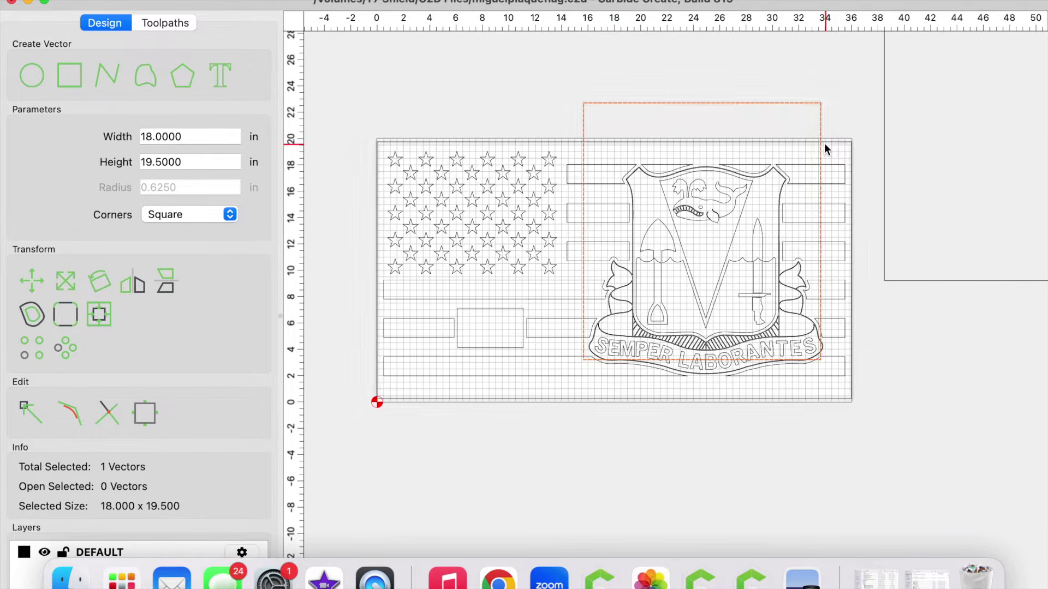
pyautogui.moveTo(821, 103); pyautogui.dragTo(847, 145)
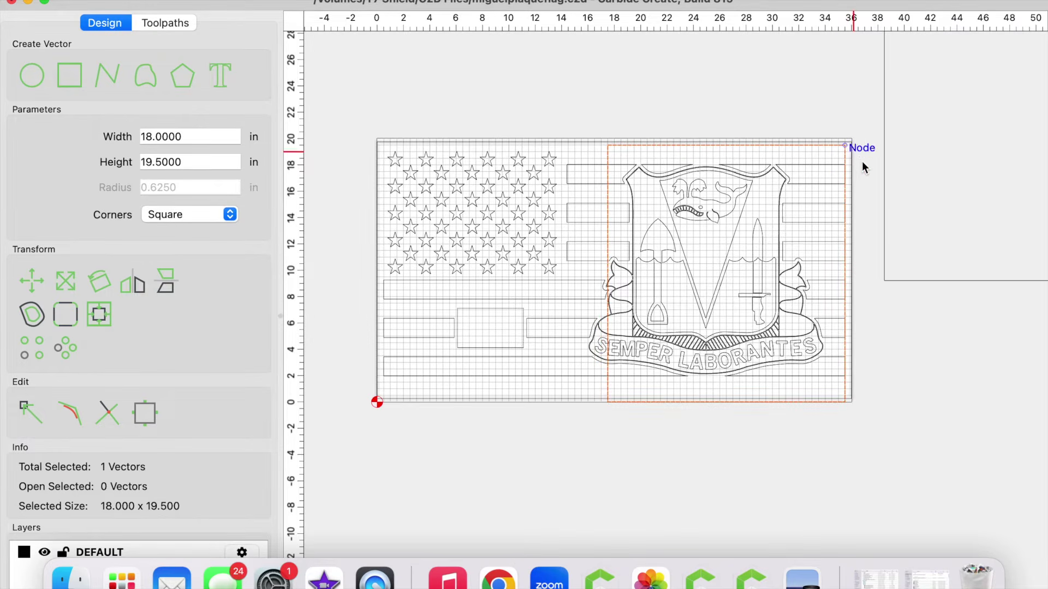
pyautogui.scroll(2, 856, 169)
pyautogui.scroll(3, 857, 175)
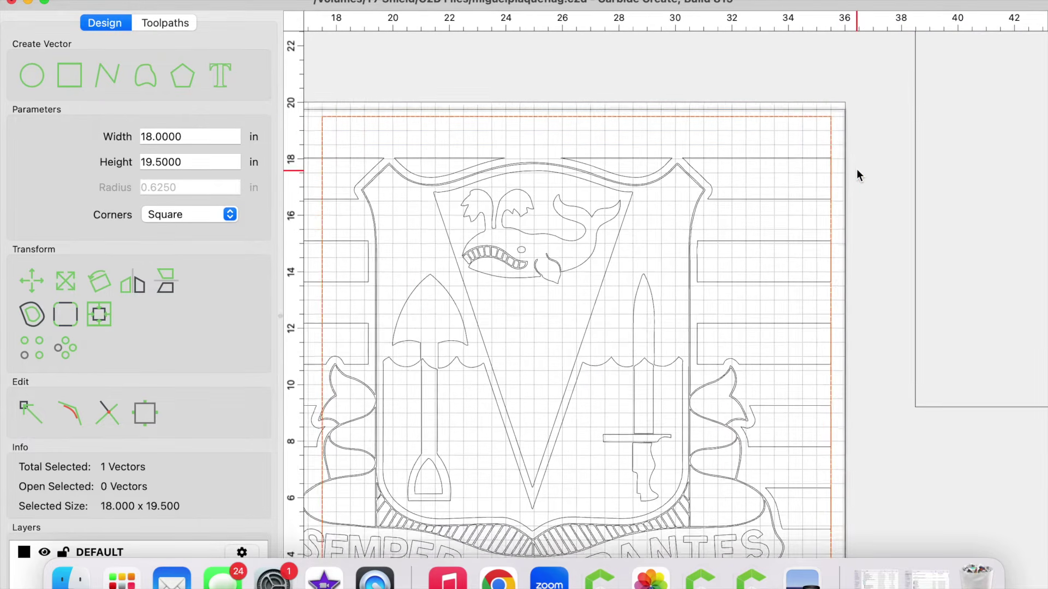
pyautogui.click(840, 116)
pyautogui.moveTo(841, 117)
pyautogui.mouseDown()
pyautogui.moveTo(824, 123)
pyautogui.moveTo(842, 110)
pyautogui.mouseUp()
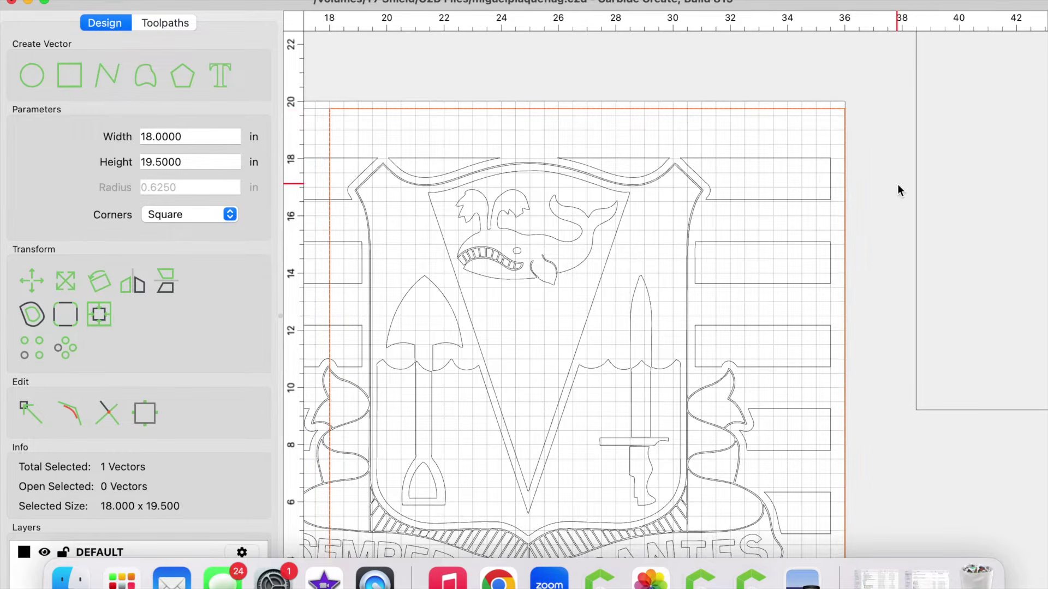
# - Examine where the rectangle's left edge crosses the crest's ribbon and the SEMPER LABORANTES banner
pyautogui.scroll(-5, 908, 73)
pyautogui.scroll(-3, 660, 351)
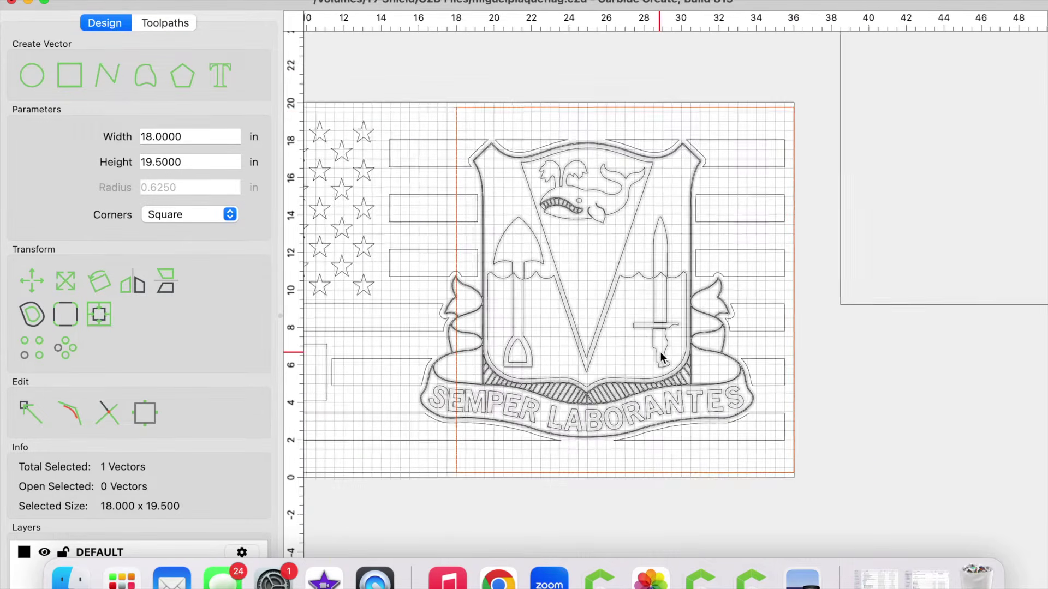
pyautogui.click(579, 515)
pyautogui.moveTo(580, 516); pyautogui.dragTo(658, 486, button='middle')
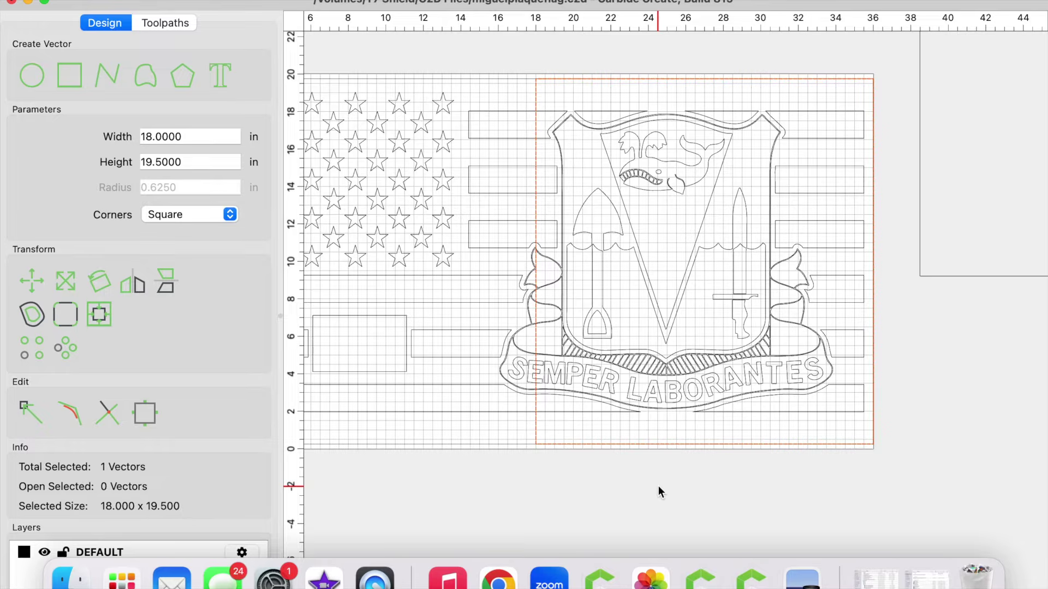
pyautogui.moveTo(659, 486); pyautogui.dragTo(683, 477, button='middle')
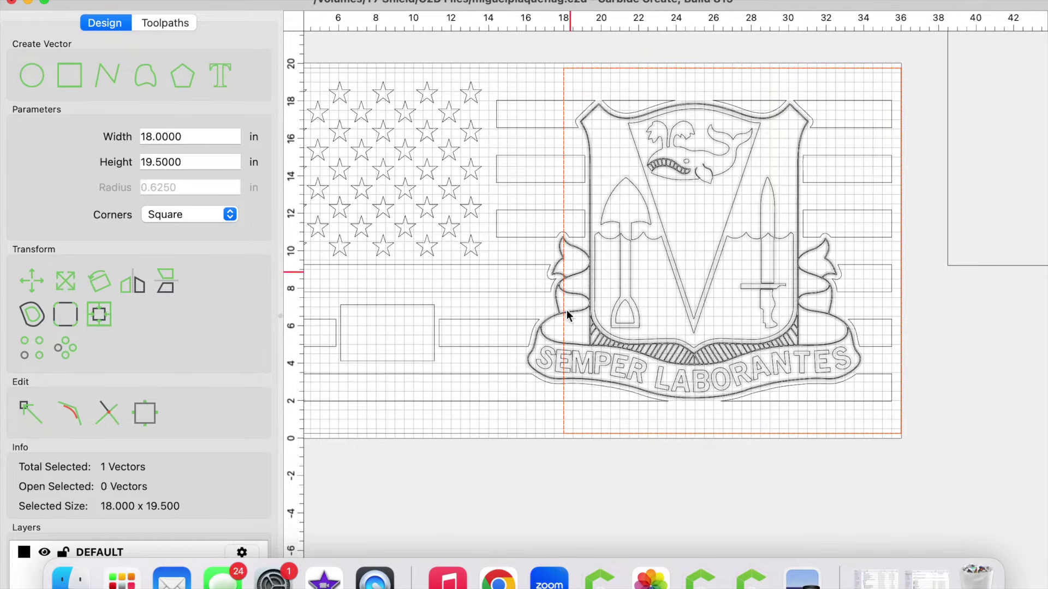
pyautogui.scroll(5, 557, 402)
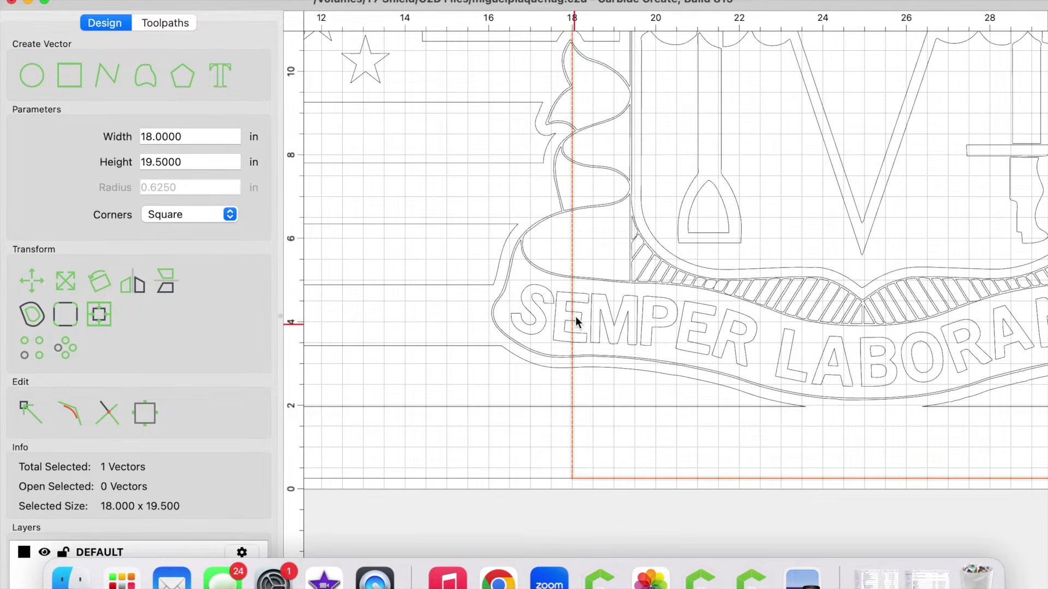
pyautogui.scroll(-1, 568, 183)
pyautogui.scroll(-5, 568, 186)
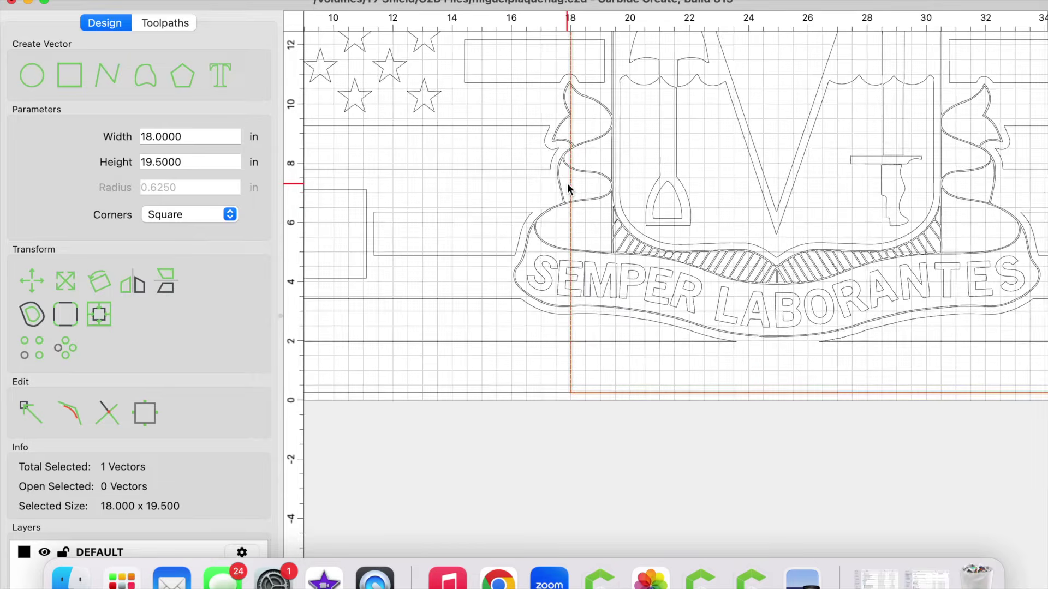
pyautogui.moveTo(589, 353); pyautogui.dragTo(577, 477, button='middle')
pyautogui.scroll(1, 572, 395)
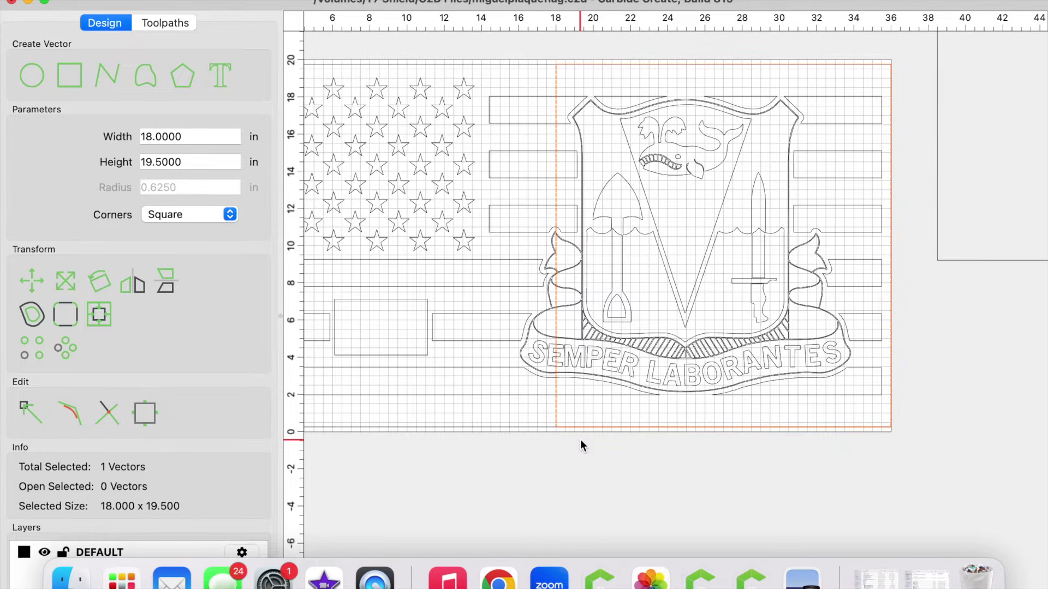
pyautogui.moveTo(581, 440); pyautogui.dragTo(582, 455, button='middle')
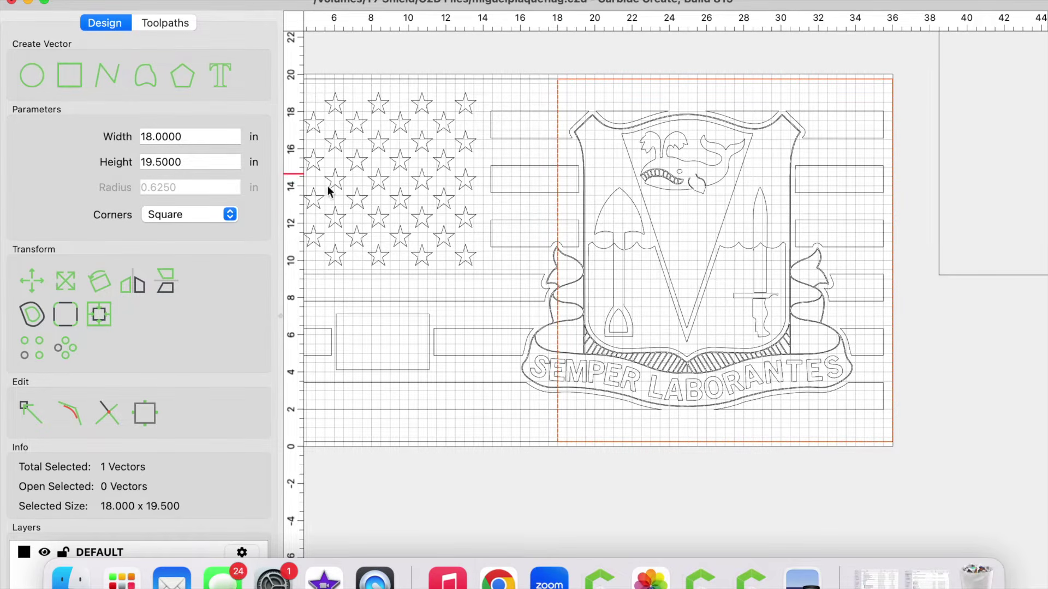
# - Scale the rectangle over the crest to 22 in wide by stretching its left edge outward to the 14 in mark
pyautogui.click(63, 280)
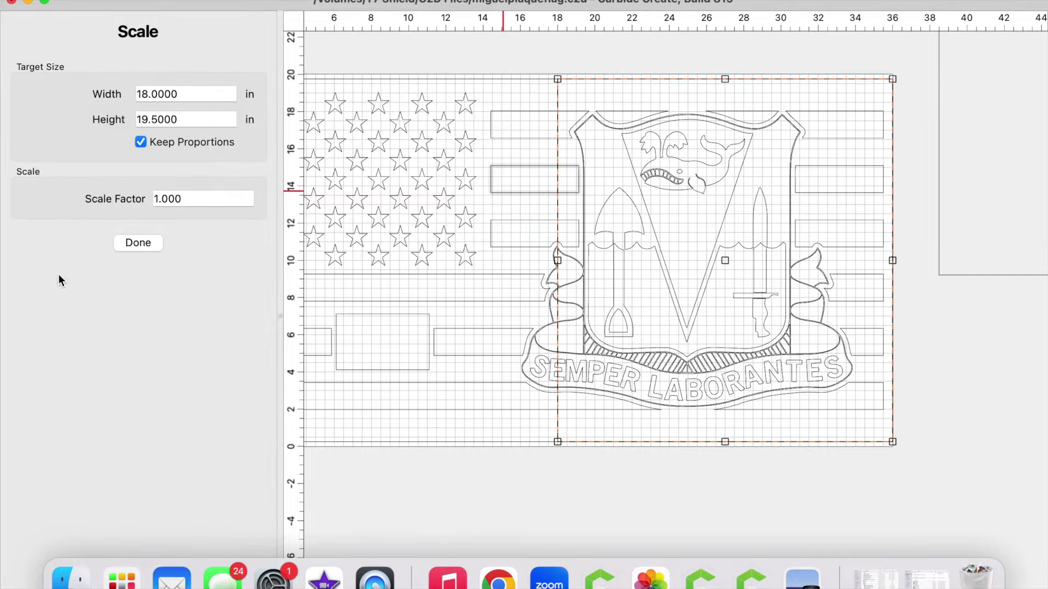
pyautogui.click(557, 261)
pyautogui.moveTo(557, 261); pyautogui.dragTo(483, 263)
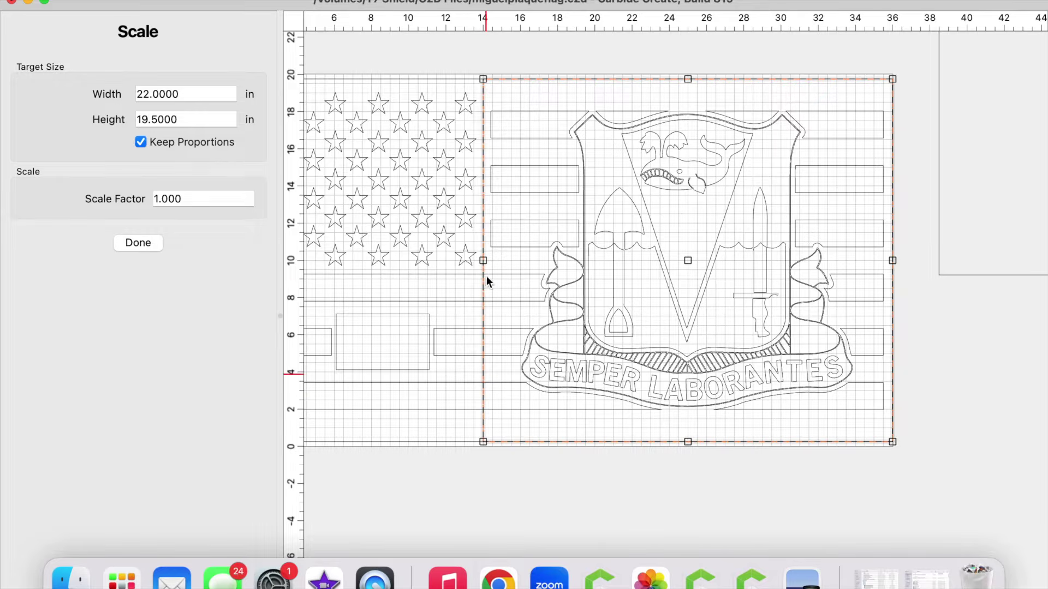
pyautogui.click(126, 243)
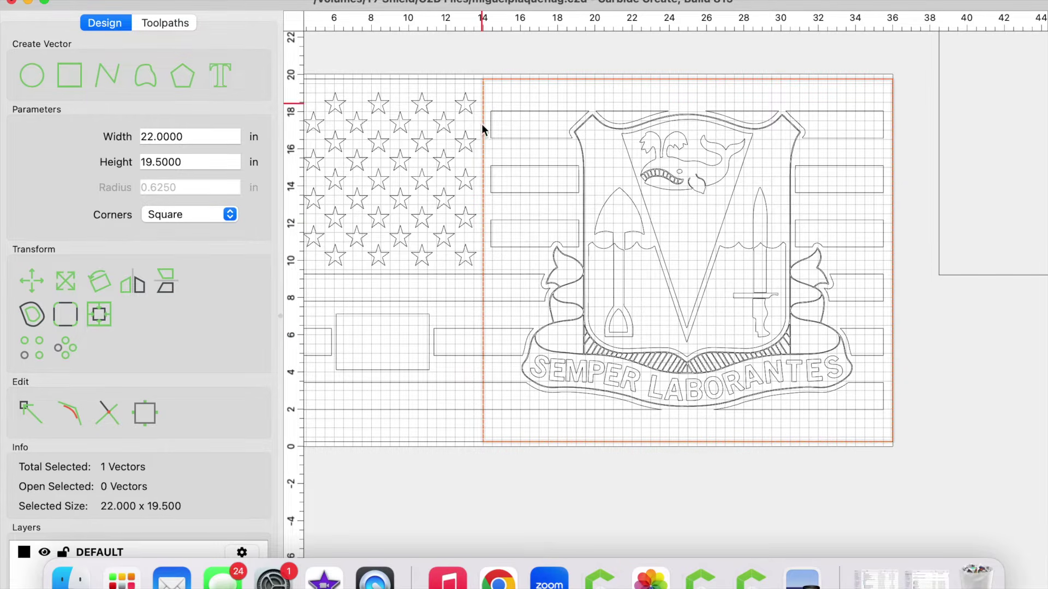
# - Select the three lower stripe pieces adjoining the crest's left side and group them
pyautogui.click(463, 302)
pyautogui.keyDown('shift'); pyautogui.click(467, 337); pyautogui.keyUp('shift')
pyautogui.keyDown('shift'); pyautogui.click(466, 385); pyautogui.keyUp('shift')
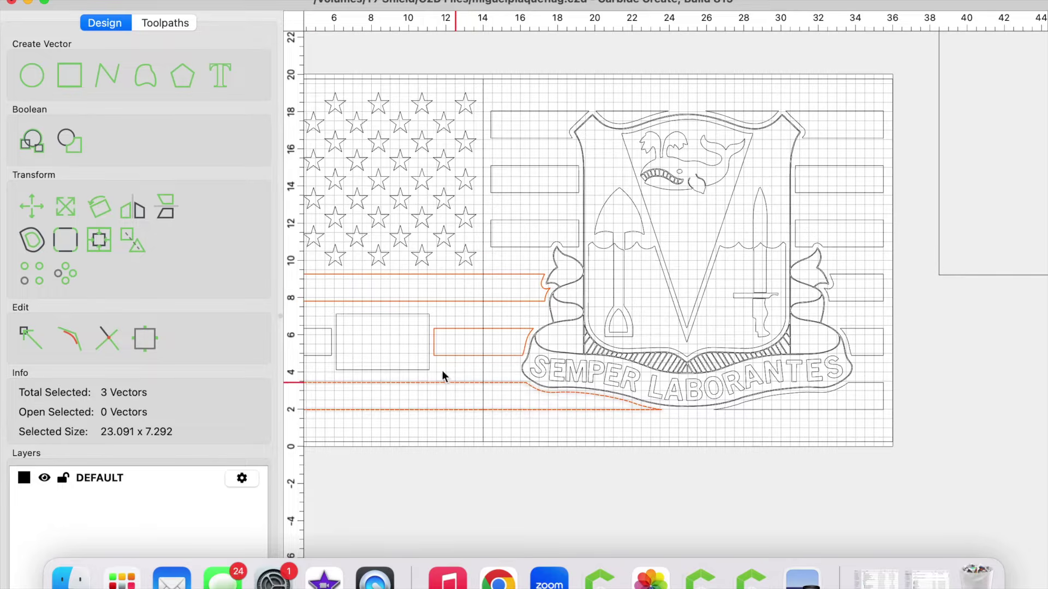
pyautogui.click(133, 245)
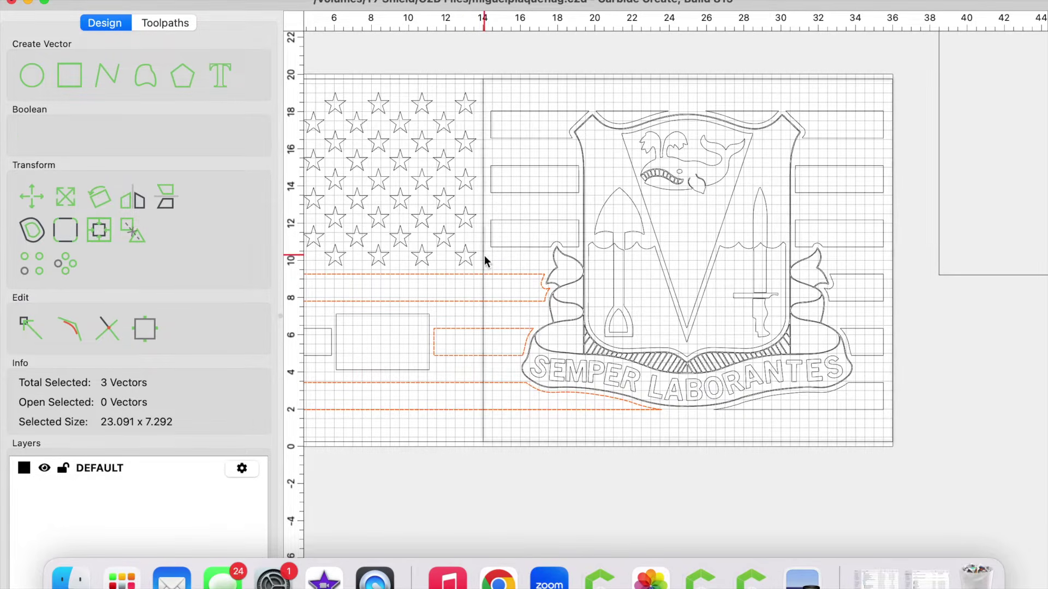
# - Intersect the grouped stripes with the 22 in wide rectangle using a Boolean operation, without keeping the original vectors
pyautogui.keyDown('shift'); pyautogui.click(484, 256); pyautogui.keyUp('shift')
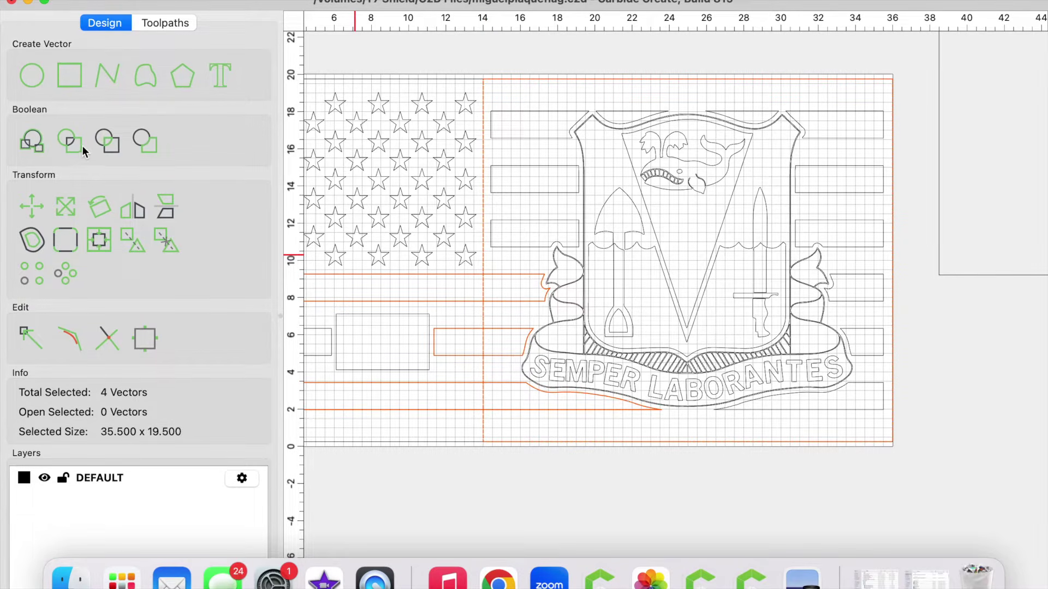
pyautogui.click(112, 145)
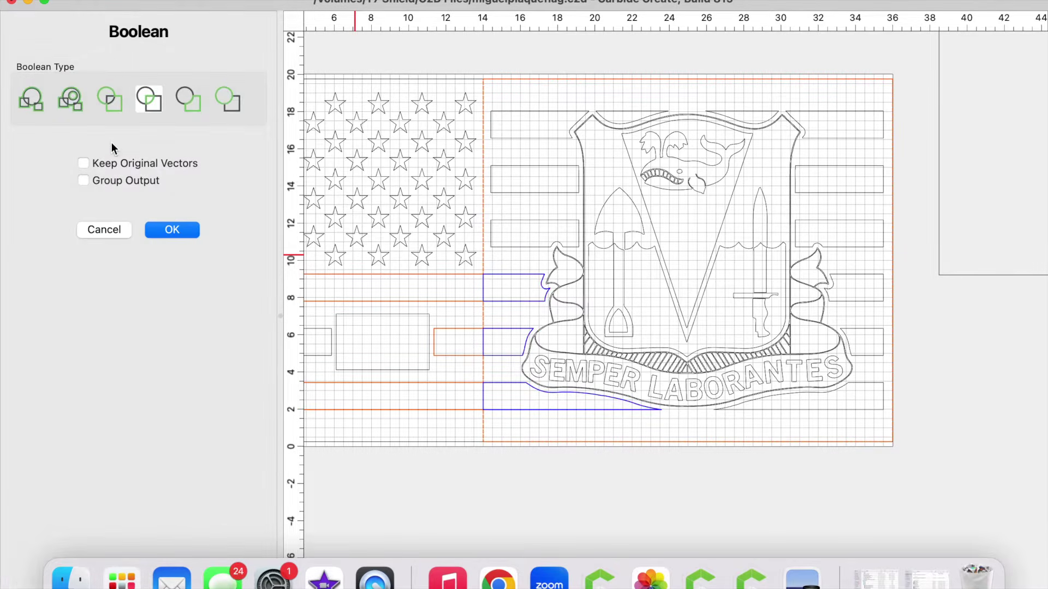
pyautogui.click(159, 231)
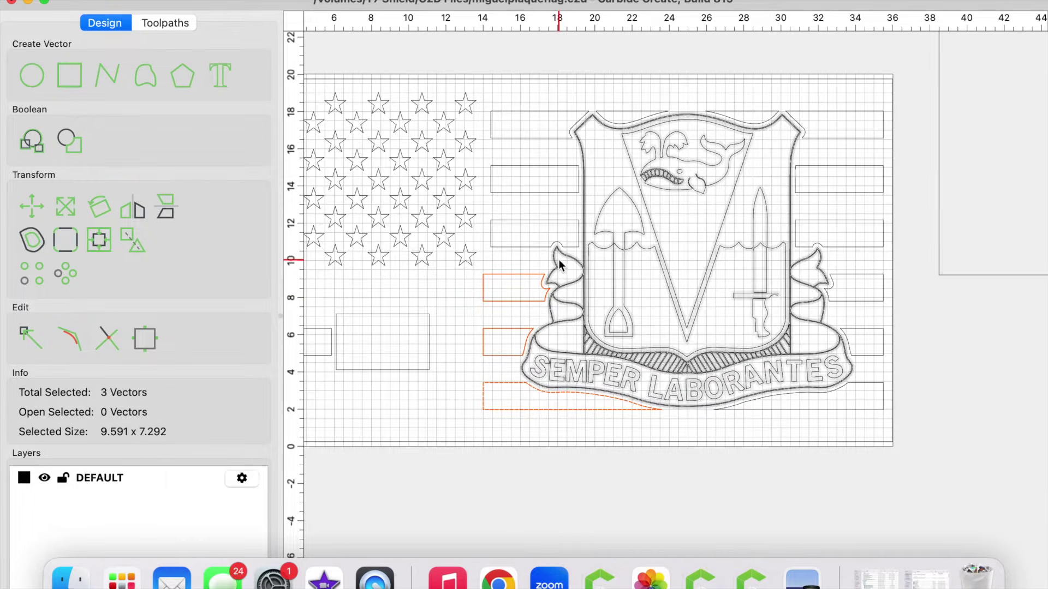
# - Move the spare 18 by 19.5 in rectangle over the crest and snap its upper-right corner to the border corner at the stock's right edge
pyautogui.click(939, 179)
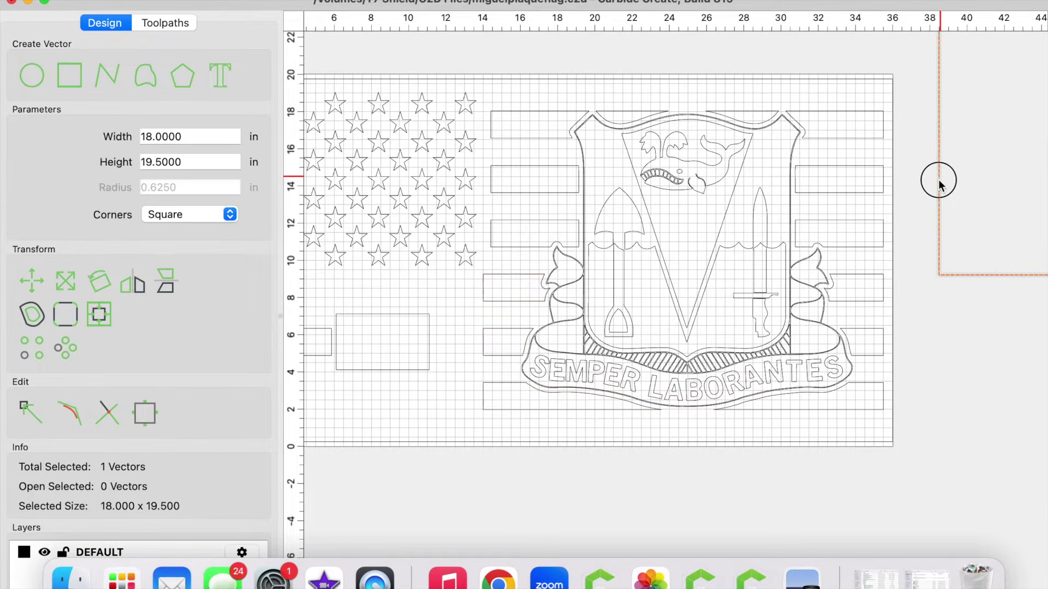
pyautogui.moveTo(934, 172); pyautogui.dragTo(575, 343)
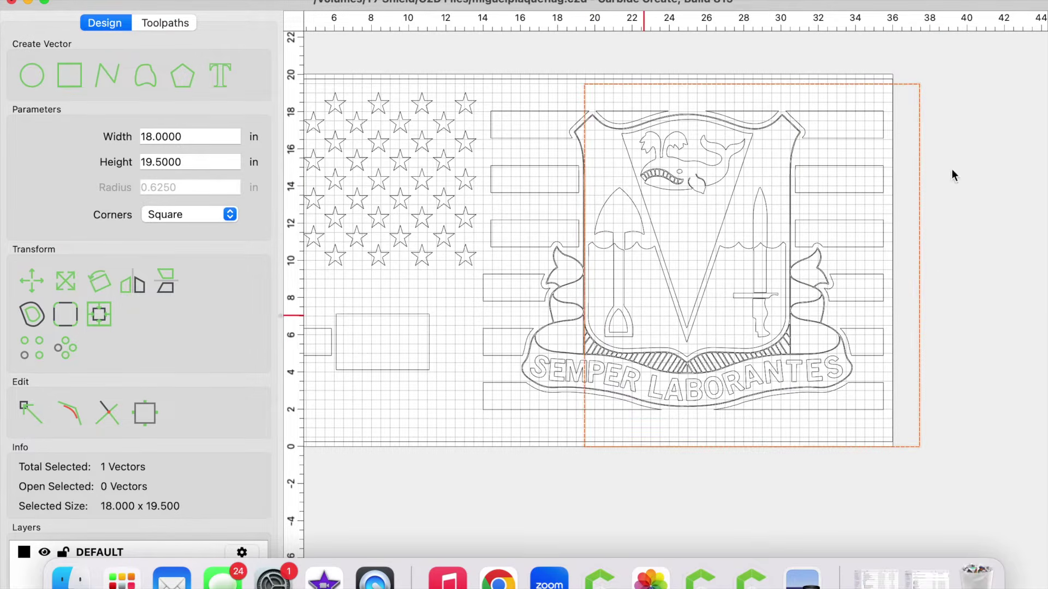
pyautogui.moveTo(917, 84); pyautogui.dragTo(888, 80)
pyautogui.scroll(5, 889, 83)
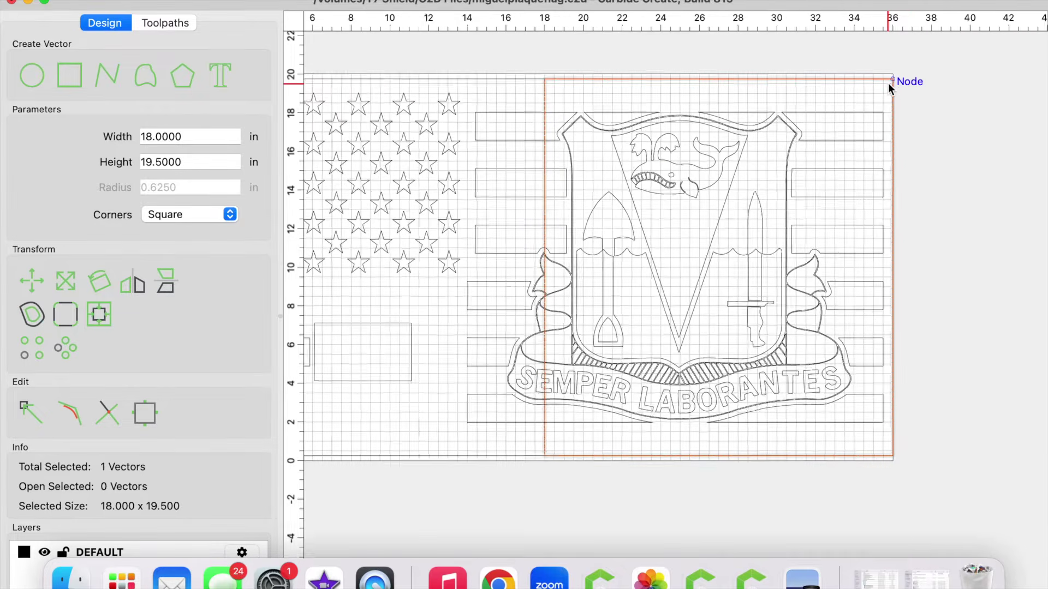
# - Select the crest with its adjoining stripe pieces and the 18 by 19.5 in rectangle, group them, and move the group below the stock
pyautogui.scroll(-8, 925, 84)
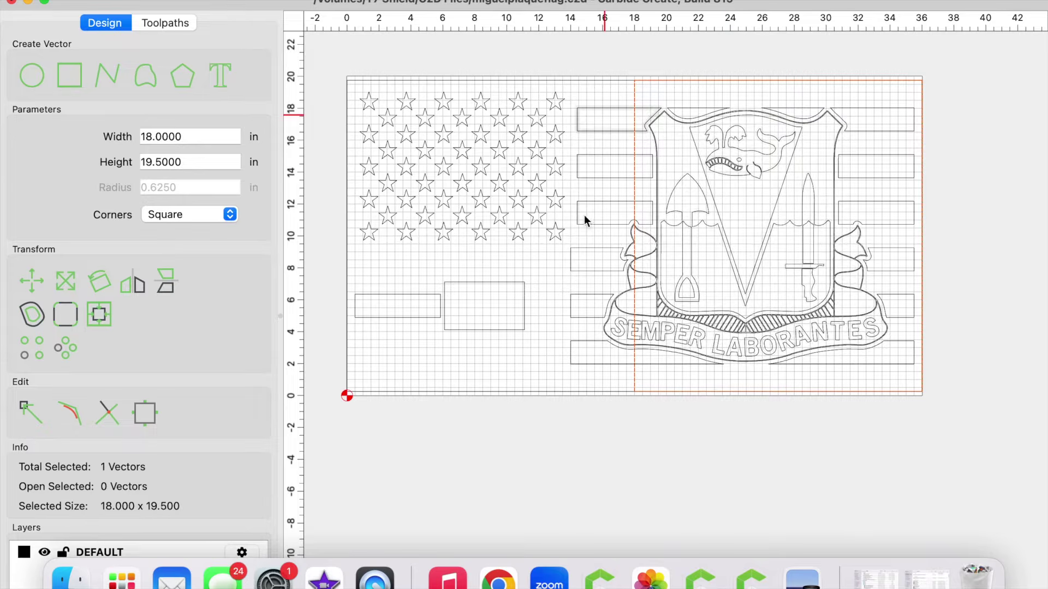
pyautogui.click(734, 269)
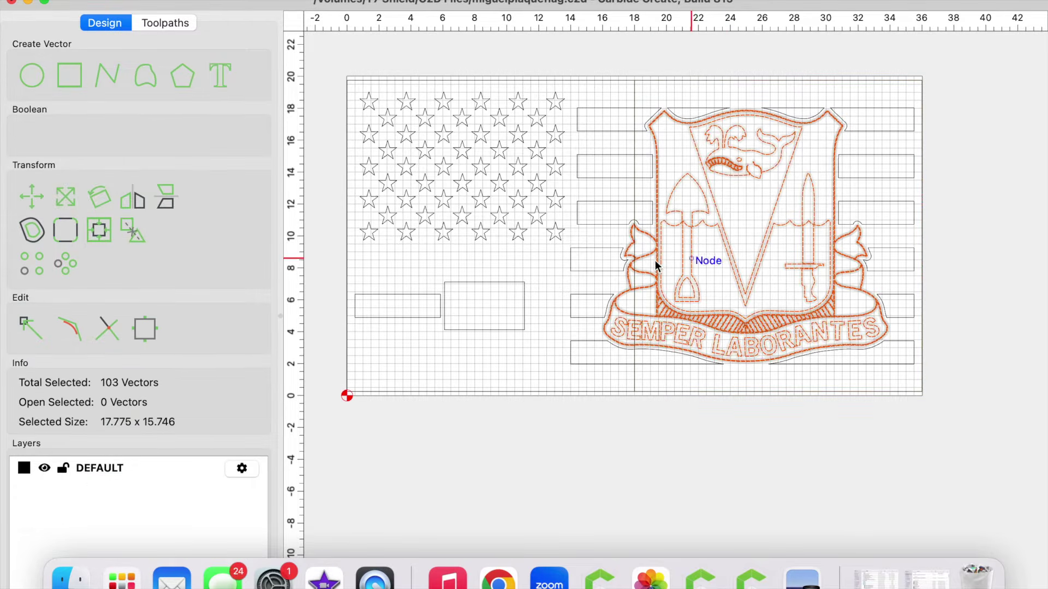
pyautogui.moveTo(564, 61); pyautogui.dragTo(941, 409)
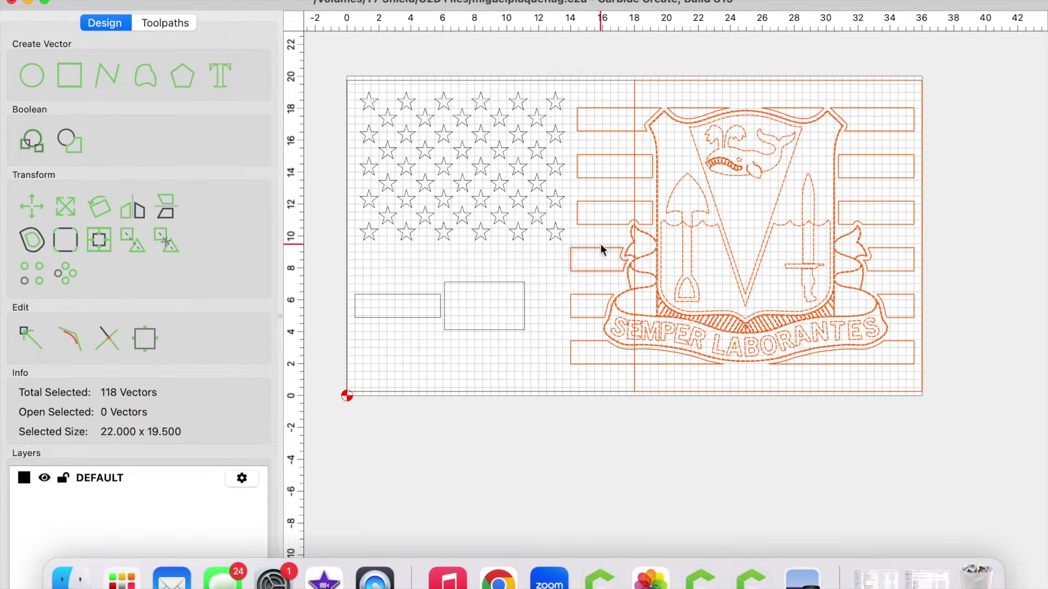
pyautogui.moveTo(693, 230); pyautogui.dragTo(732, 252)
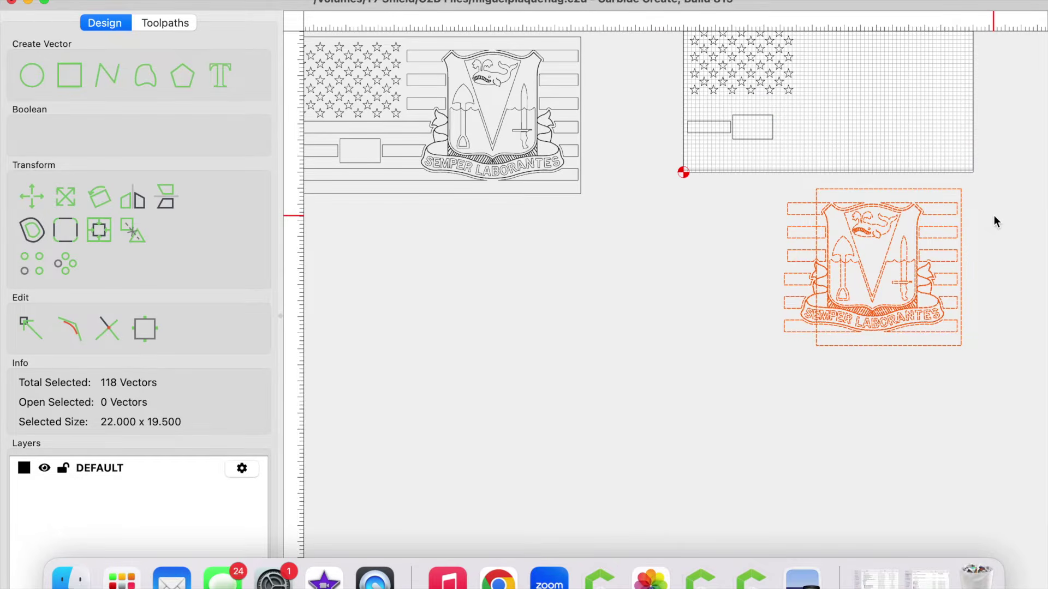
# - Undo the crest section's move and grouping, going back to before the stripe Boolean with the 22 in wide rectangle
pyautogui.press('super+z')
pyautogui.press('super+z')
pyautogui.press('super+z')
pyautogui.press('super+z')
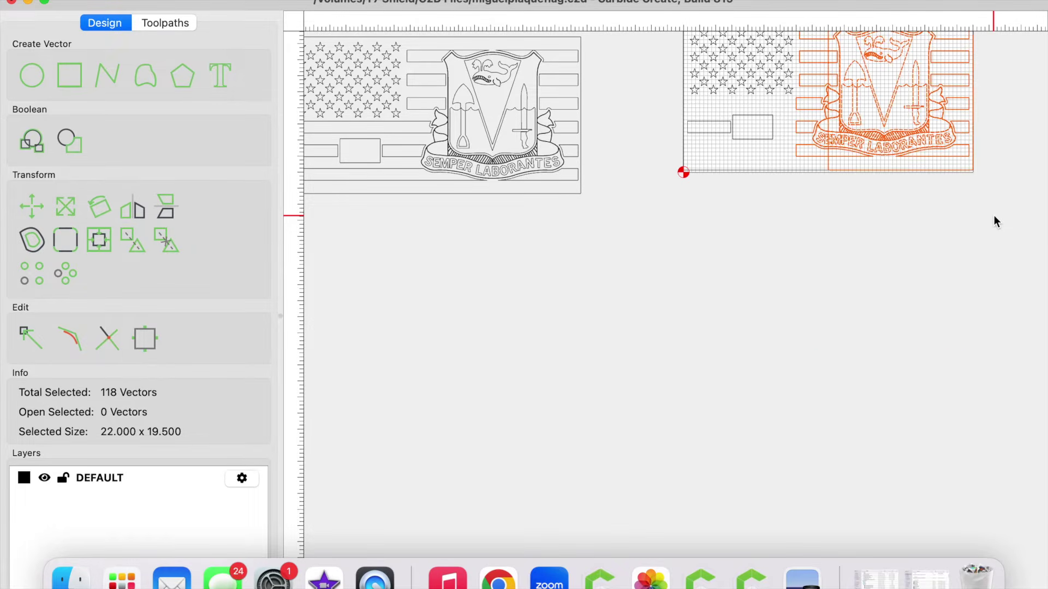
pyautogui.press('super+z')
pyautogui.press('super+z')
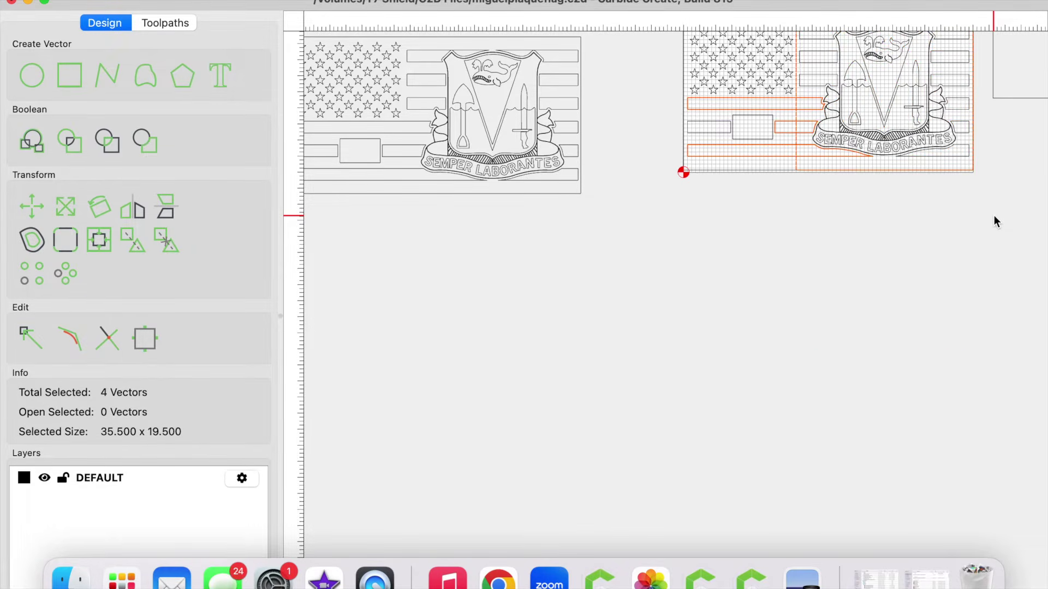
# - Move the grouped copy of the full flag design to the empty area just below the stock
pyautogui.scroll(2, 994, 216)
pyautogui.scroll(1, 994, 217)
pyautogui.moveTo(994, 217); pyautogui.dragTo(938, 411, button='middle')
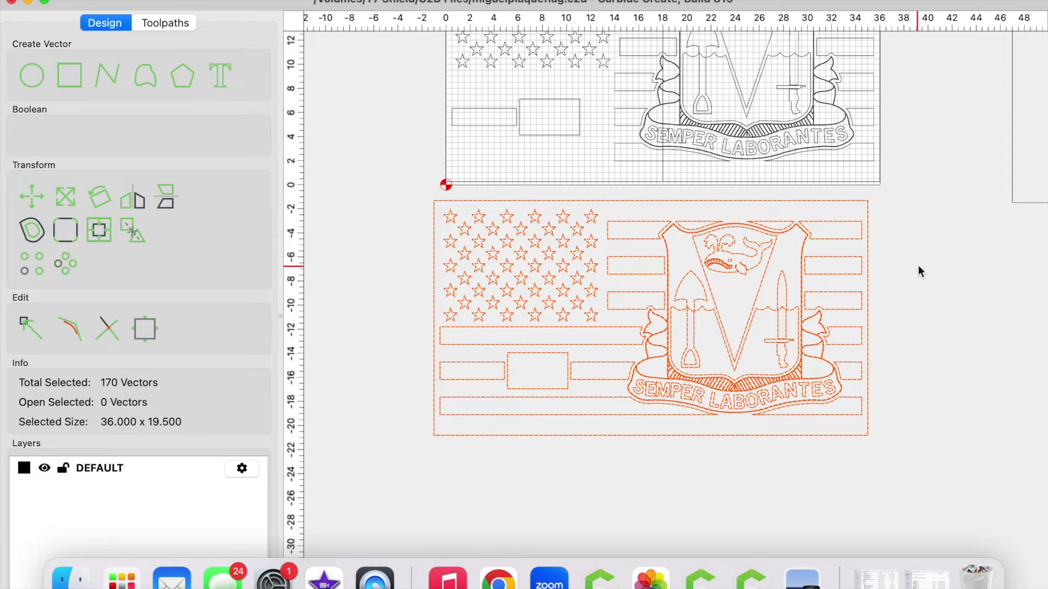
pyautogui.moveTo(918, 266); pyautogui.dragTo(875, 281, button='middle')
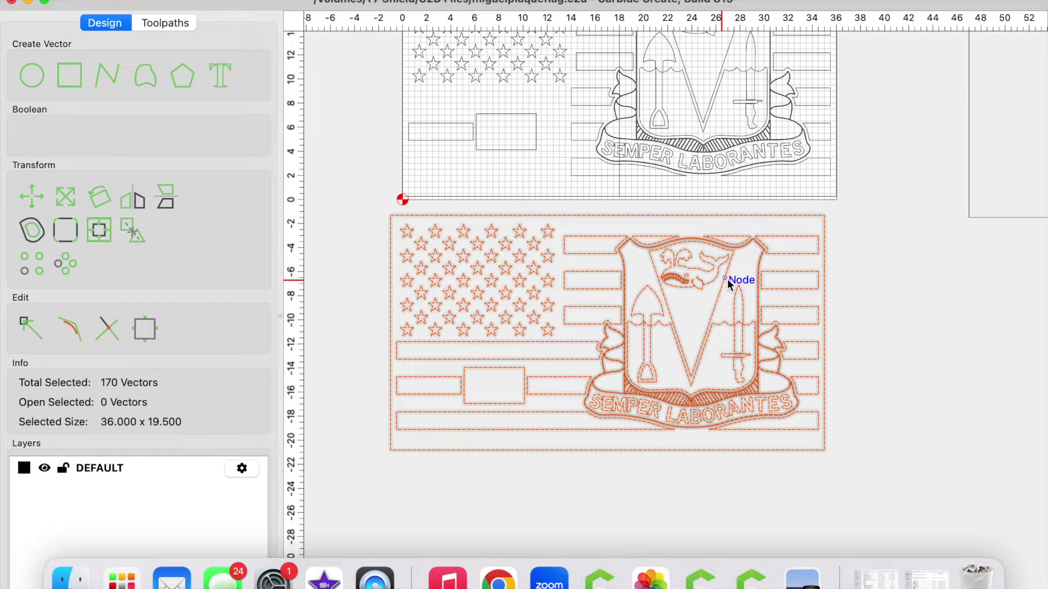
pyautogui.scroll(2, 861, 230)
pyautogui.hscroll(1, 862, 229)
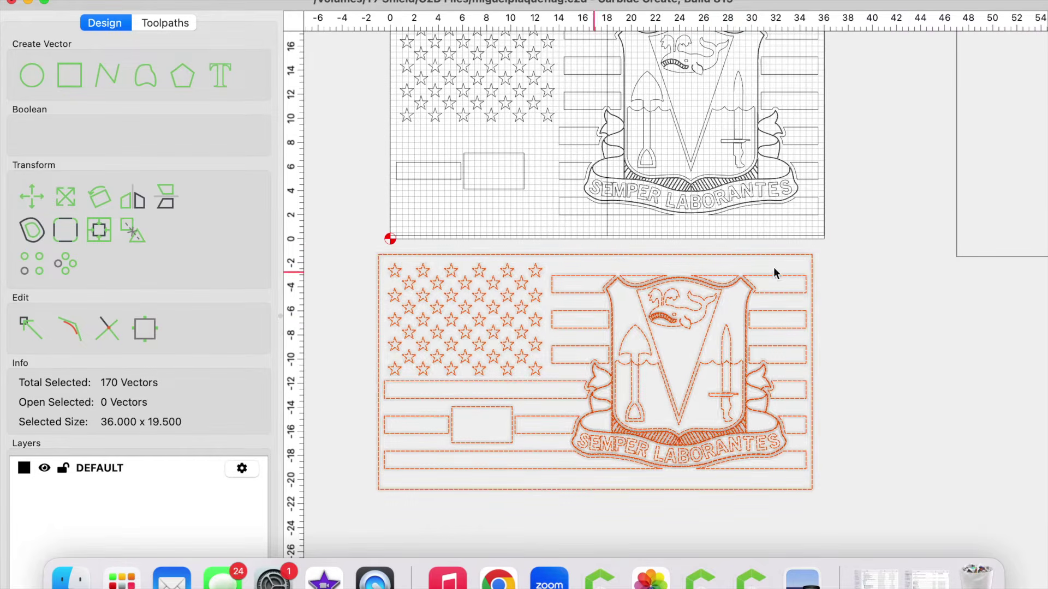
pyautogui.moveTo(892, 231); pyautogui.dragTo(873, 309, button='middle')
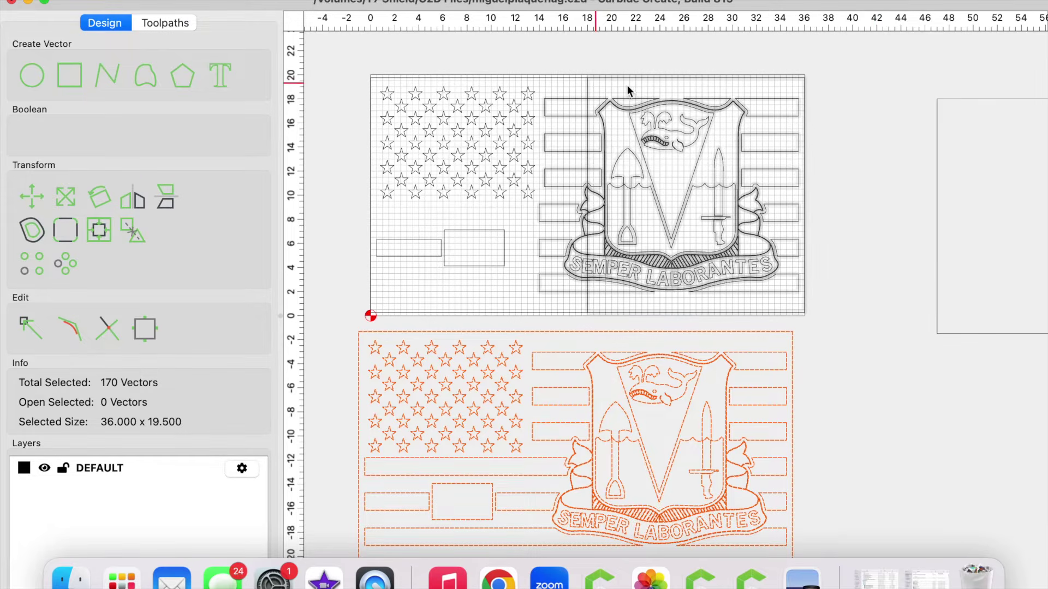
# - Move the full flag copy onto the stock and snap its upper-right corner to the border corner at the 36 in edge
pyautogui.click(609, 144)
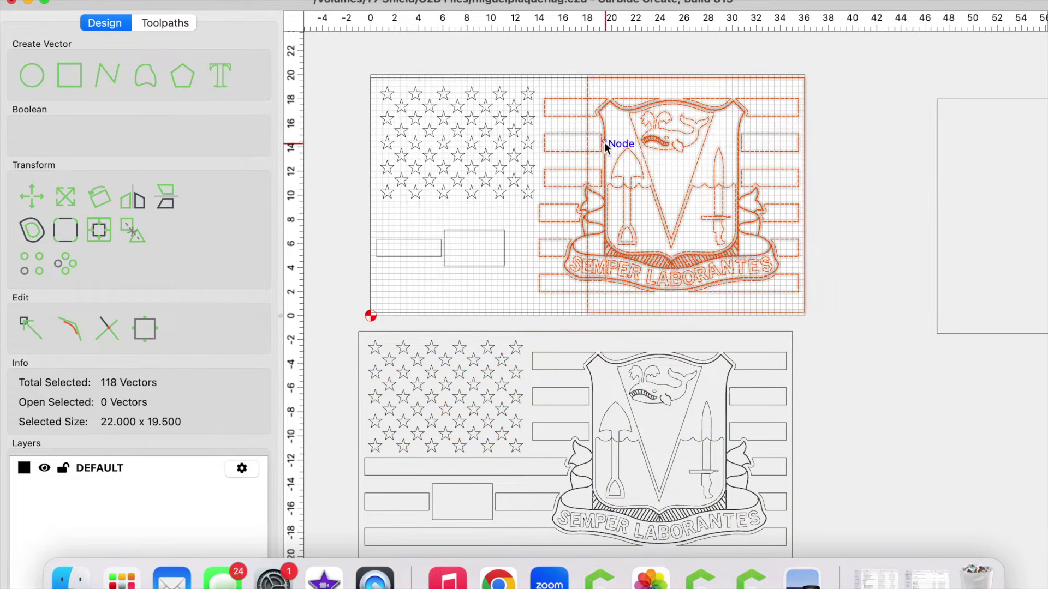
pyautogui.click(787, 357)
pyautogui.moveTo(778, 356); pyautogui.dragTo(791, 333)
pyautogui.moveTo(792, 250); pyautogui.dragTo(825, 59)
pyautogui.scroll(5, 799, 81)
pyautogui.moveTo(912, 204); pyautogui.dragTo(967, 4, button='middle')
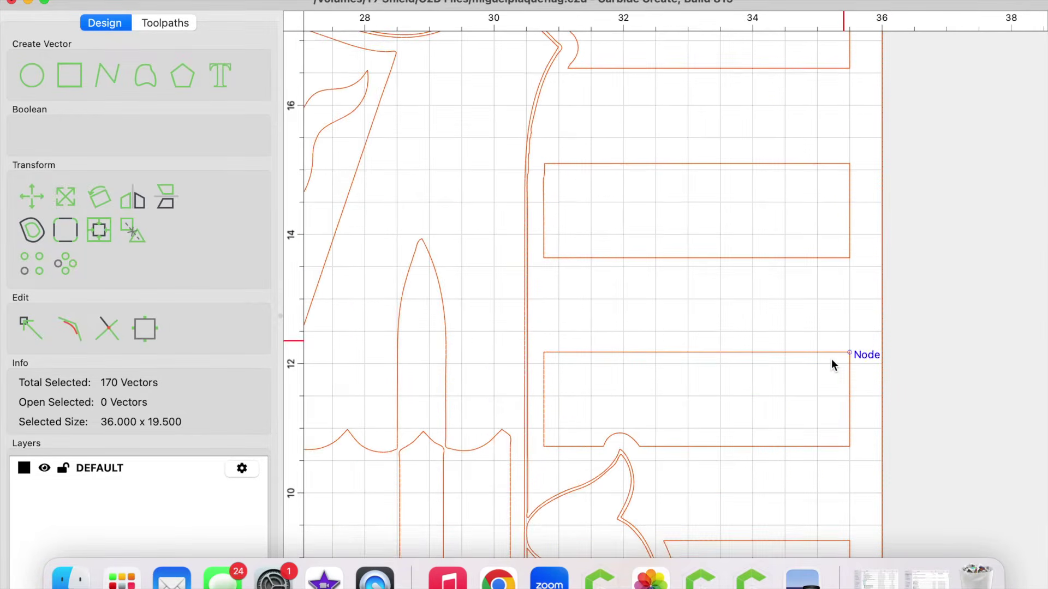
pyautogui.scroll(-5, 831, 359)
pyautogui.scroll(-2, 831, 358)
pyautogui.moveTo(922, 356); pyautogui.dragTo(946, 207, button='middle')
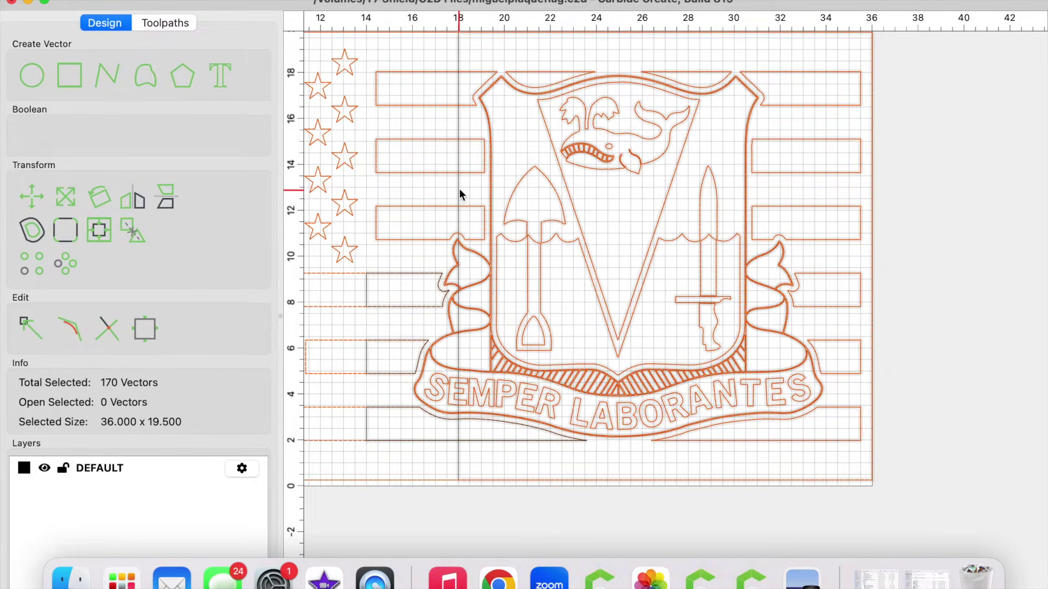
pyautogui.scroll(-3, 964, 240)
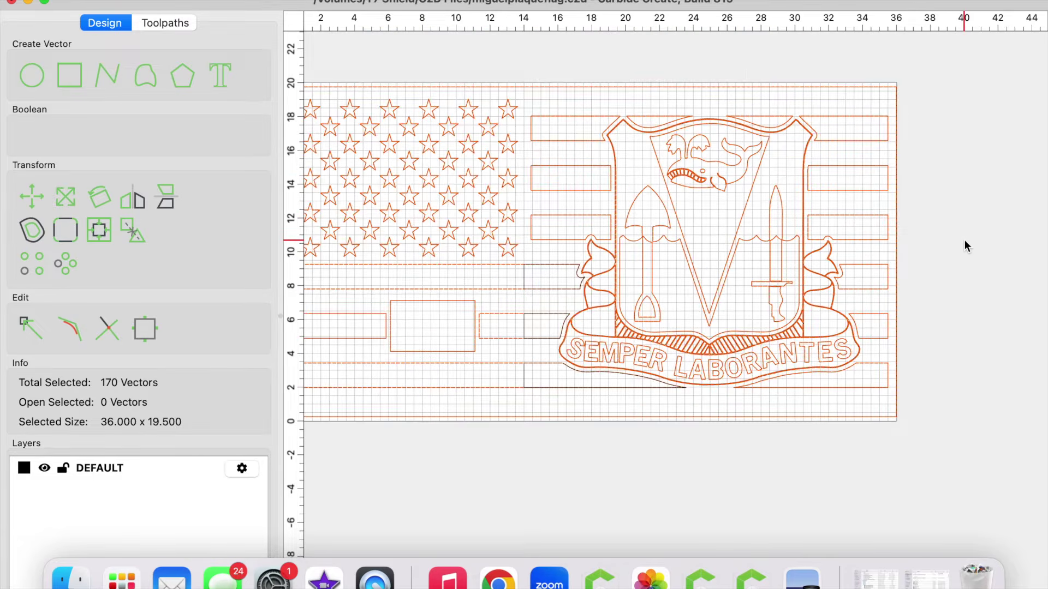
# - Move the grouped crest section off the flag and place it well below the stock
pyautogui.moveTo(642, 211); pyautogui.dragTo(719, 406)
pyautogui.moveTo(644, 219); pyautogui.dragTo(659, 550)
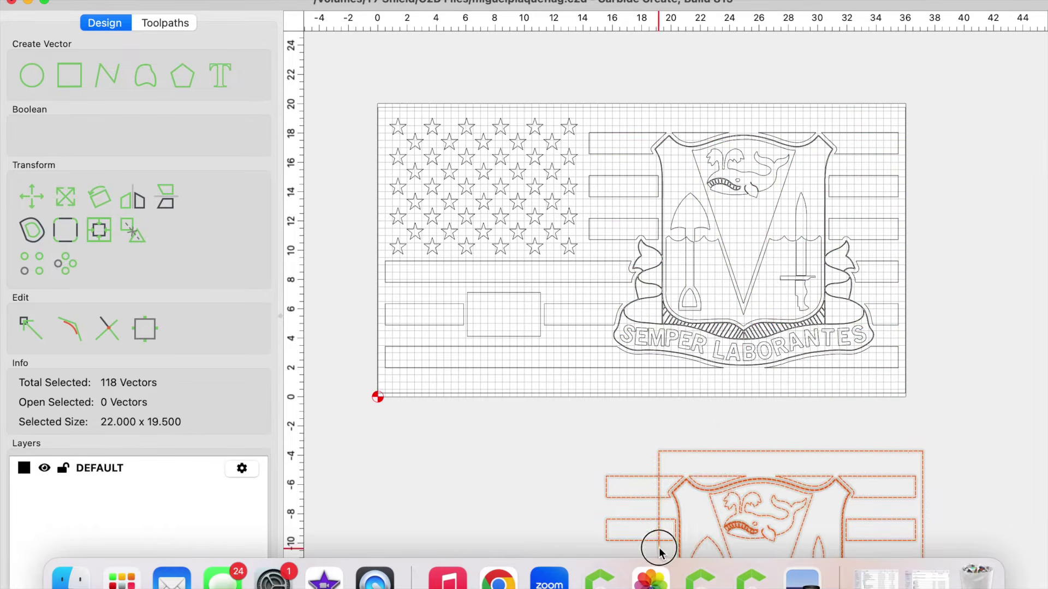
pyautogui.click(942, 435)
pyautogui.moveTo(935, 426); pyautogui.dragTo(975, 294, button='right')
pyautogui.click(960, 318)
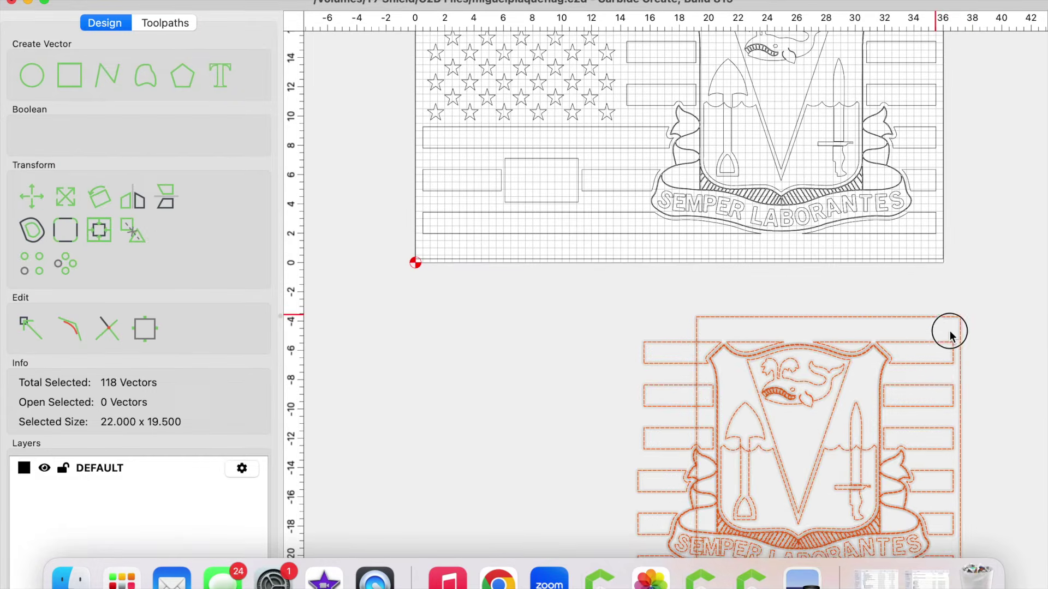
pyautogui.moveTo(927, 317); pyautogui.dragTo(973, 401)
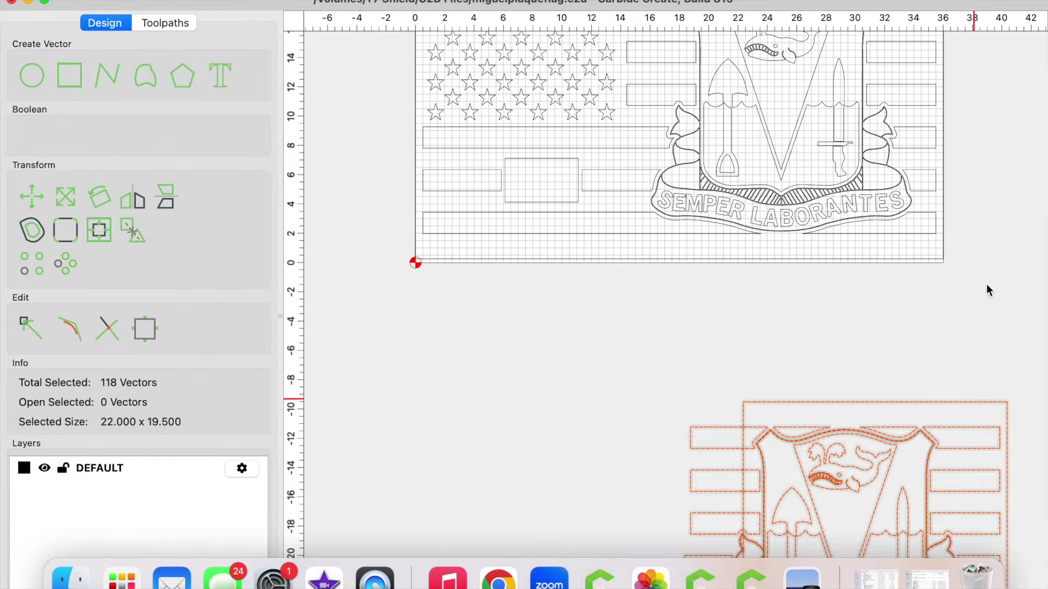
pyautogui.moveTo(989, 261); pyautogui.dragTo(993, 374, button='right')
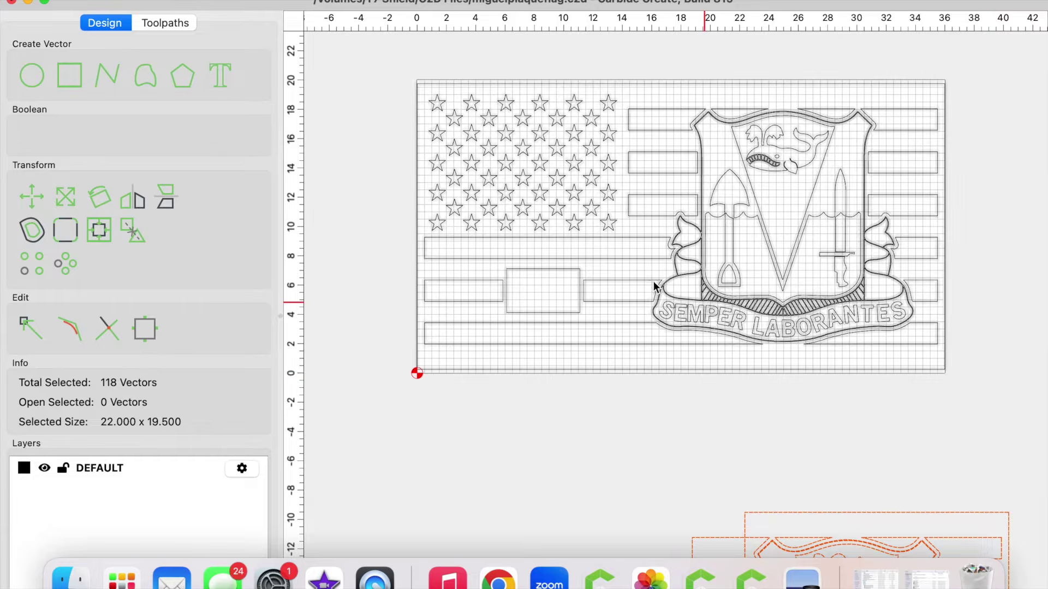
# - Move the spare 18 by 19.5 in rectangle over the star side and snap its upper-left corner to the border corner
pyautogui.moveTo(840, 250); pyautogui.dragTo(874, 281, button='right')
pyautogui.moveTo(1017, 258); pyautogui.dragTo(873, 237, button='right')
pyautogui.click(1015, 244)
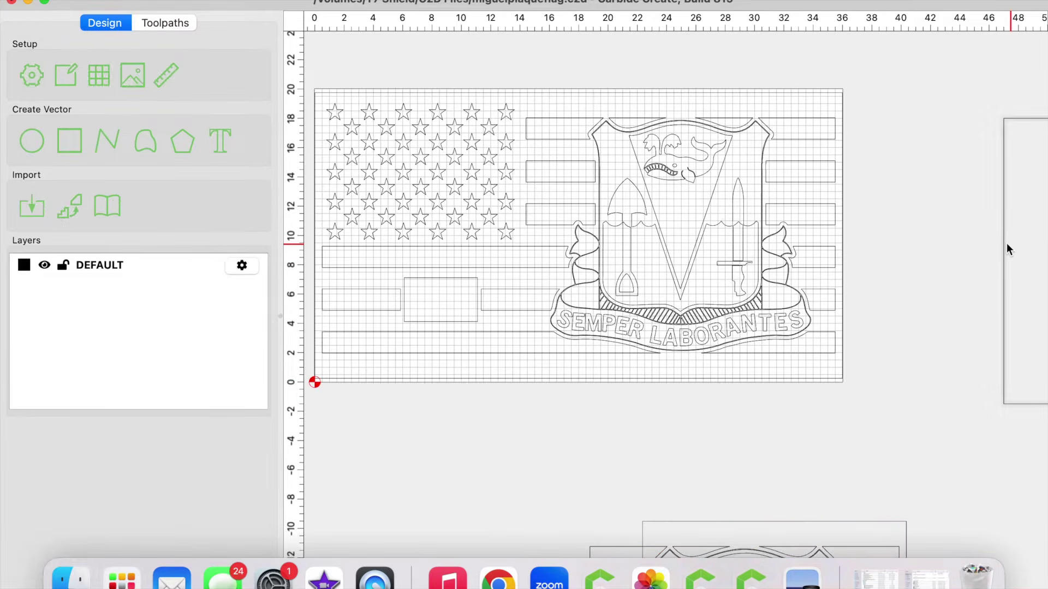
pyautogui.click(1005, 244)
pyautogui.moveTo(1005, 213); pyautogui.dragTo(544, 203)
pyautogui.click(574, 63)
pyautogui.moveTo(574, 63); pyautogui.dragTo(698, 49, button='right')
pyautogui.click(662, 98)
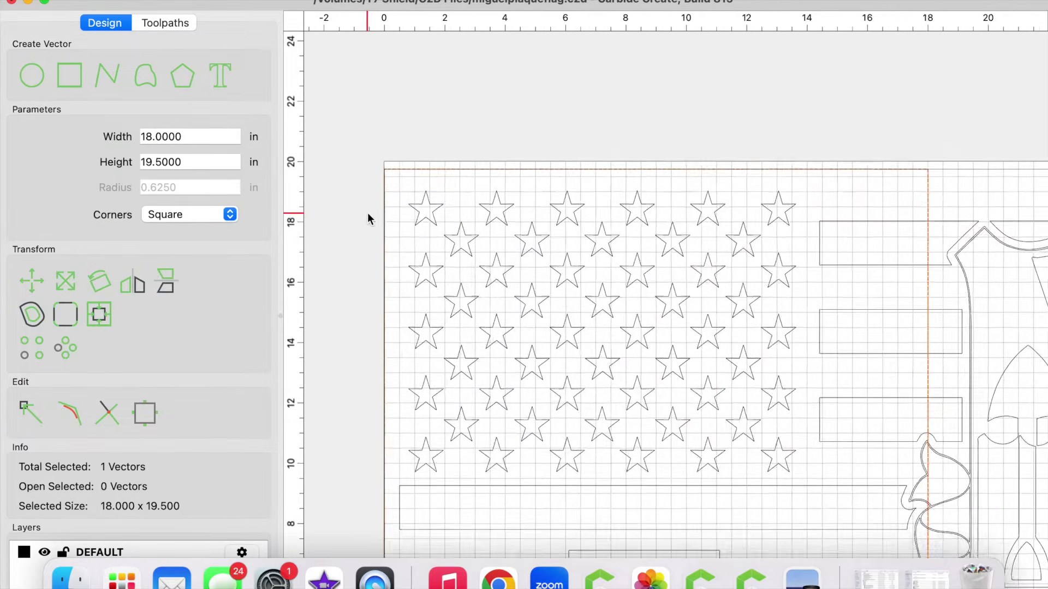
pyautogui.scroll(-3, 367, 216)
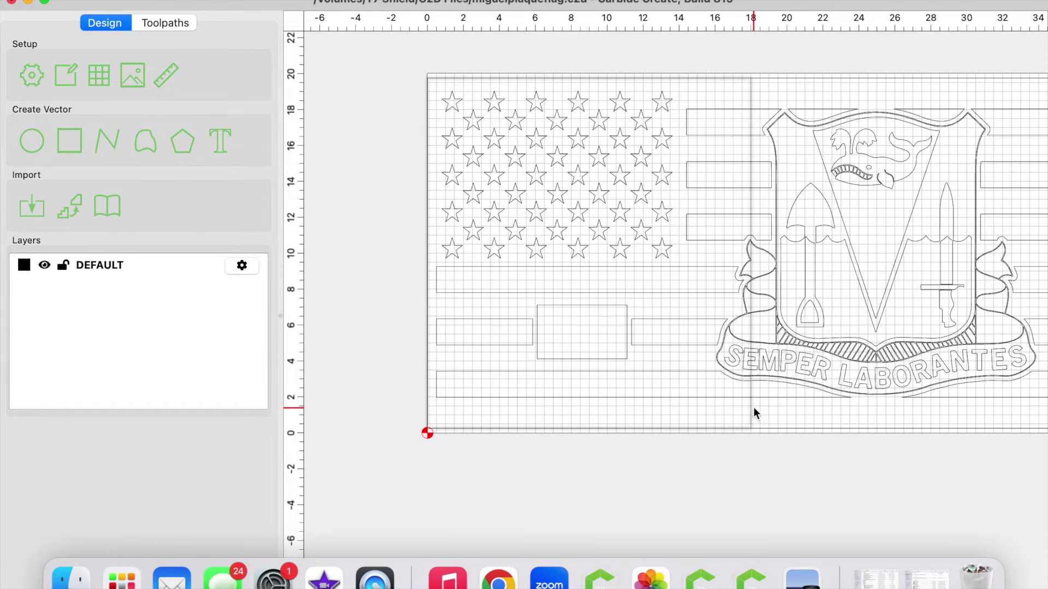
# - Intersect the lowest stripe on the star side with the 18 by 19.5 in rectangle, without keeping the original vectors
pyautogui.click(726, 399)
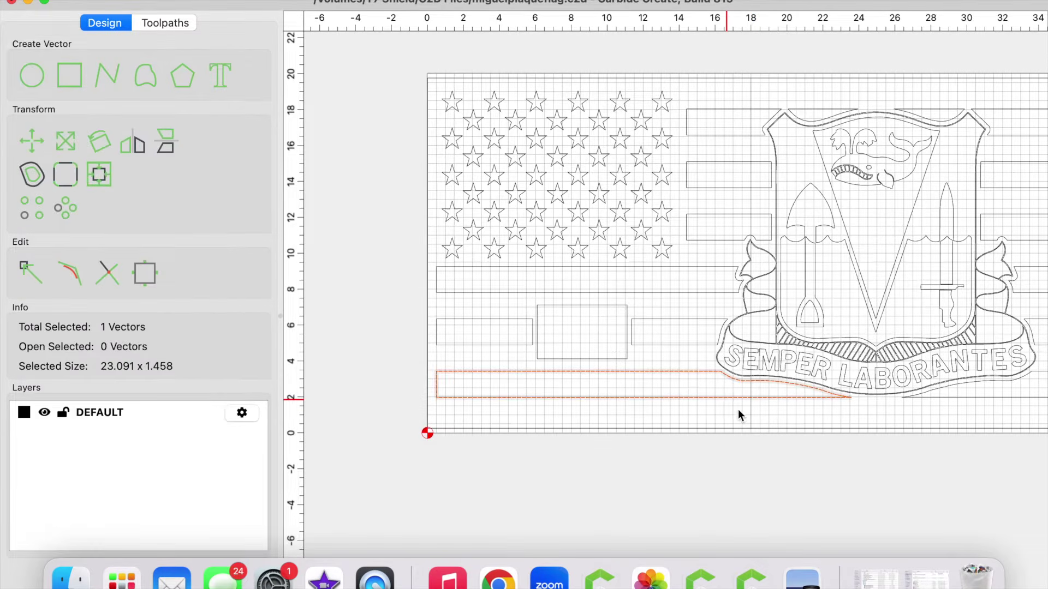
pyautogui.keyDown('shift'); pyautogui.click(749, 418); pyautogui.keyUp('shift')
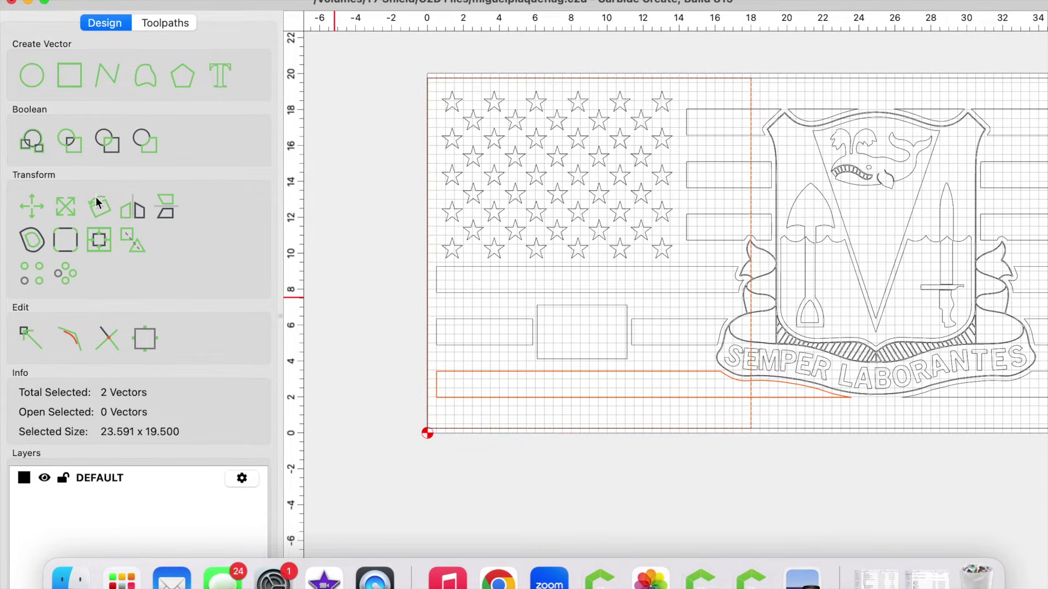
pyautogui.click(107, 142)
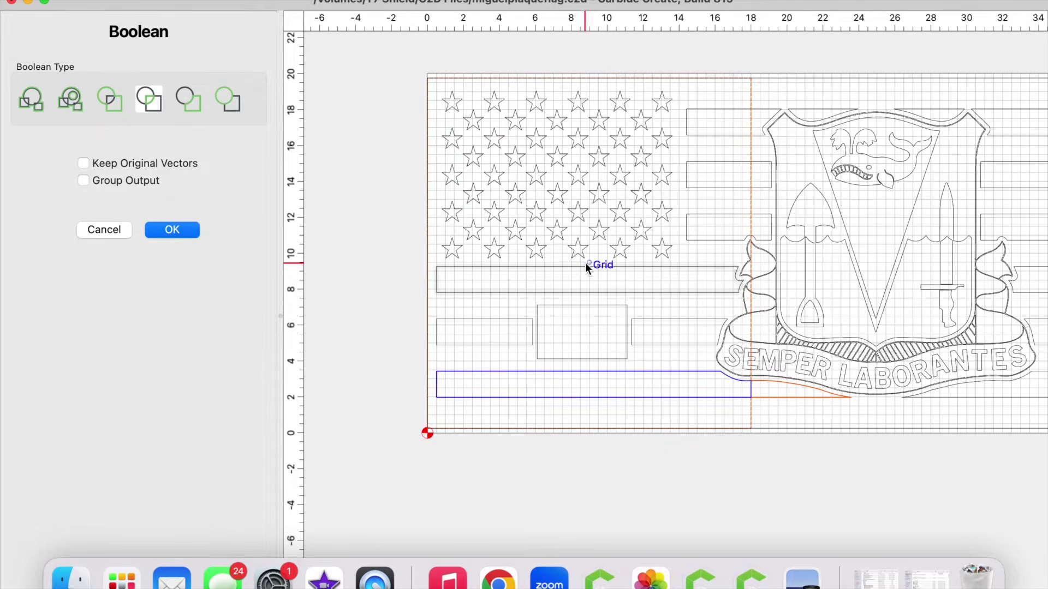
pyautogui.click(187, 229)
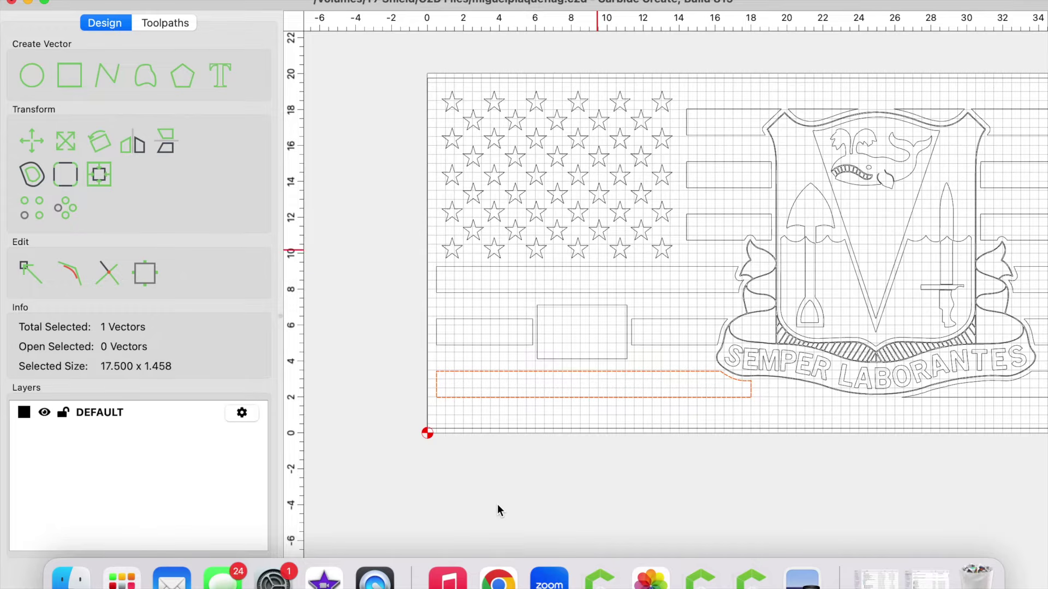
pyautogui.scroll(-2, 513, 502)
pyautogui.click(513, 502)
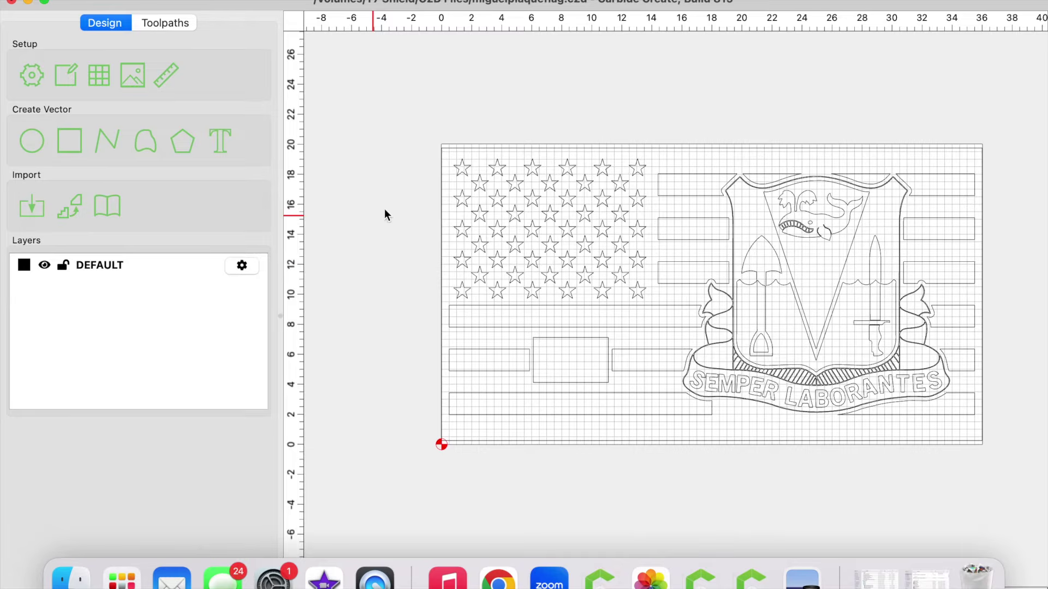
# - Draw a rectangle over the stock's upper-left corner and set it to 18 in wide and 19.5 in high
pyautogui.click(80, 141)
pyautogui.click(418, 128)
pyautogui.click(372, 159)
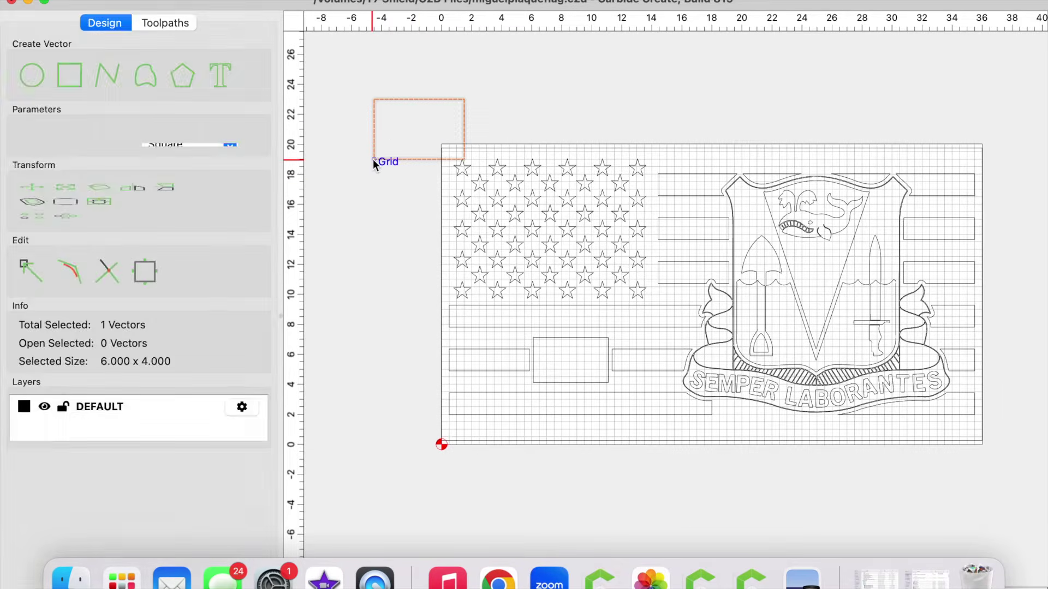
pyautogui.doubleClick(182, 135)
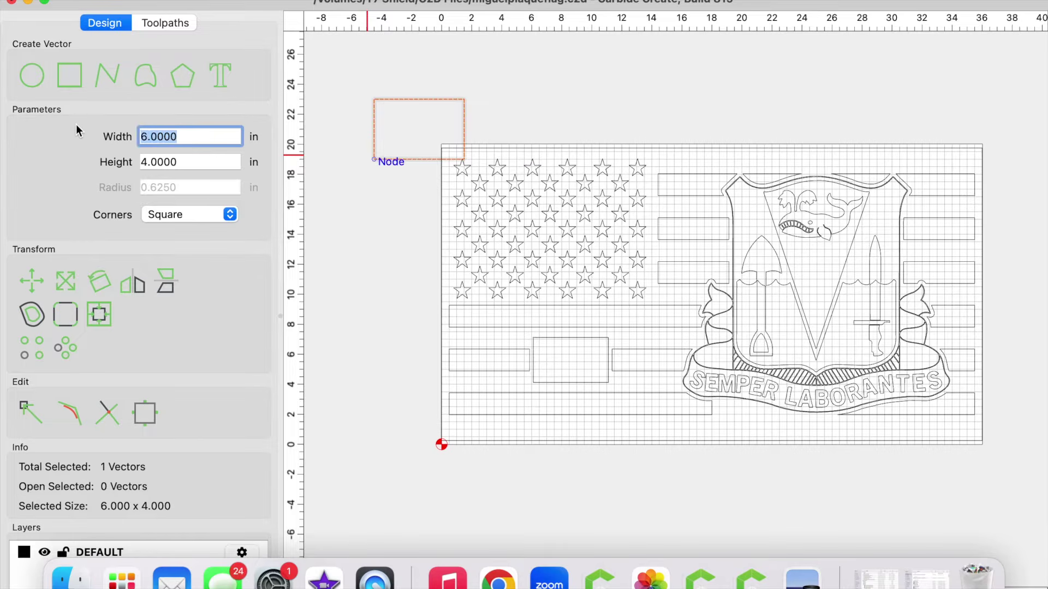
pyautogui.write('18')
pyautogui.press('Tab')
pyautogui.write('19.5')
pyautogui.press('Return')
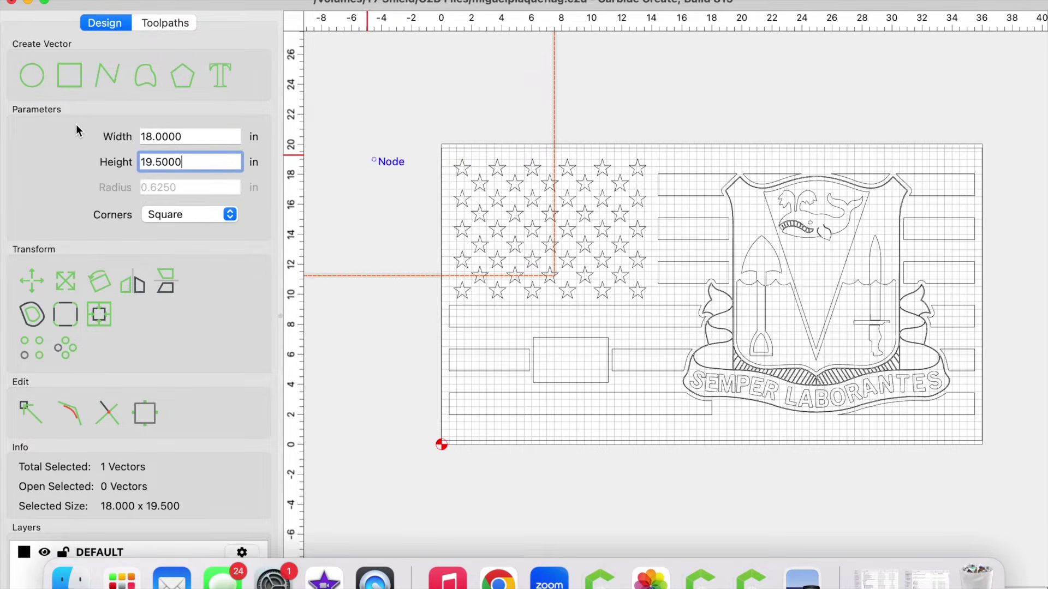
# - Move the 18 by 19.5 in rectangle over the star side and align its upper-left corner with the border corner
pyautogui.moveTo(567, 109); pyautogui.dragTo(662, 207)
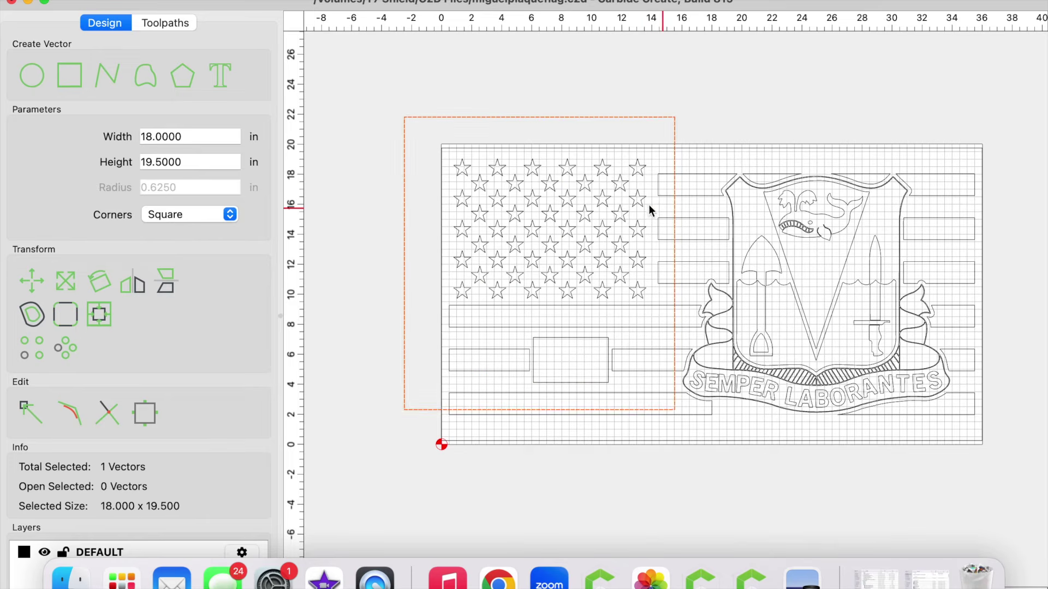
pyautogui.moveTo(403, 118); pyautogui.dragTo(443, 154)
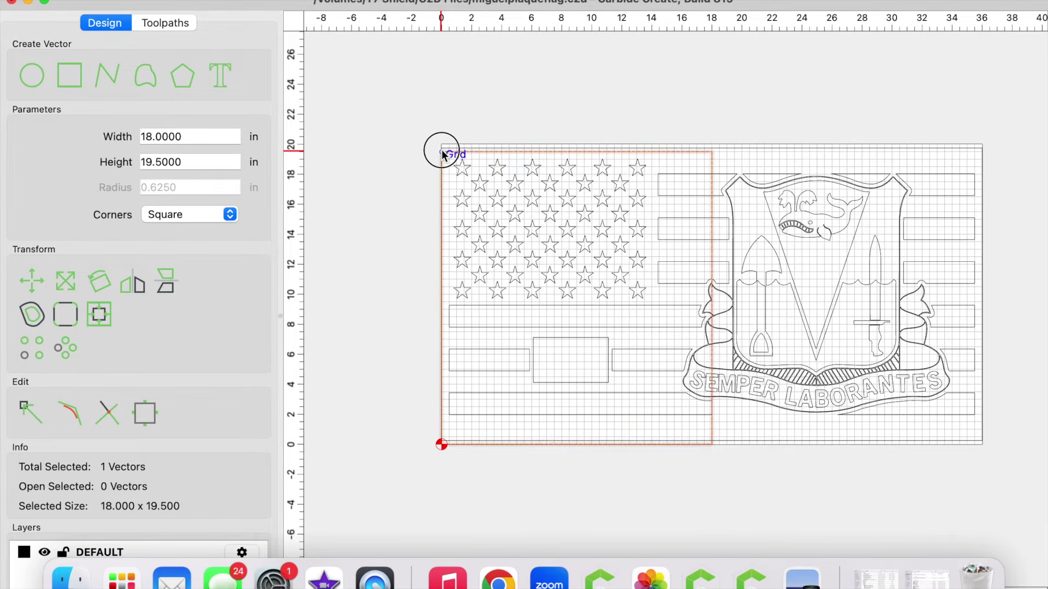
pyautogui.scroll(10, 441, 150)
pyautogui.moveTo(443, 158); pyautogui.dragTo(443, 140)
pyautogui.scroll(-5, 397, 215)
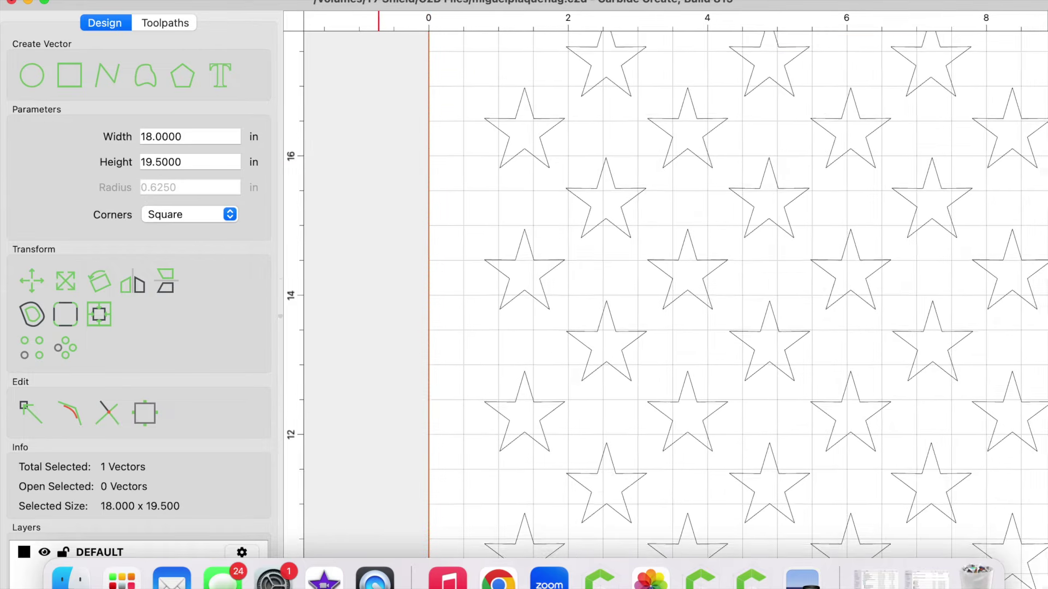
# - Select the star-side rectangle together with the vectors fully inside a window around that half, and group them
pyautogui.scroll(-5, 389, 126)
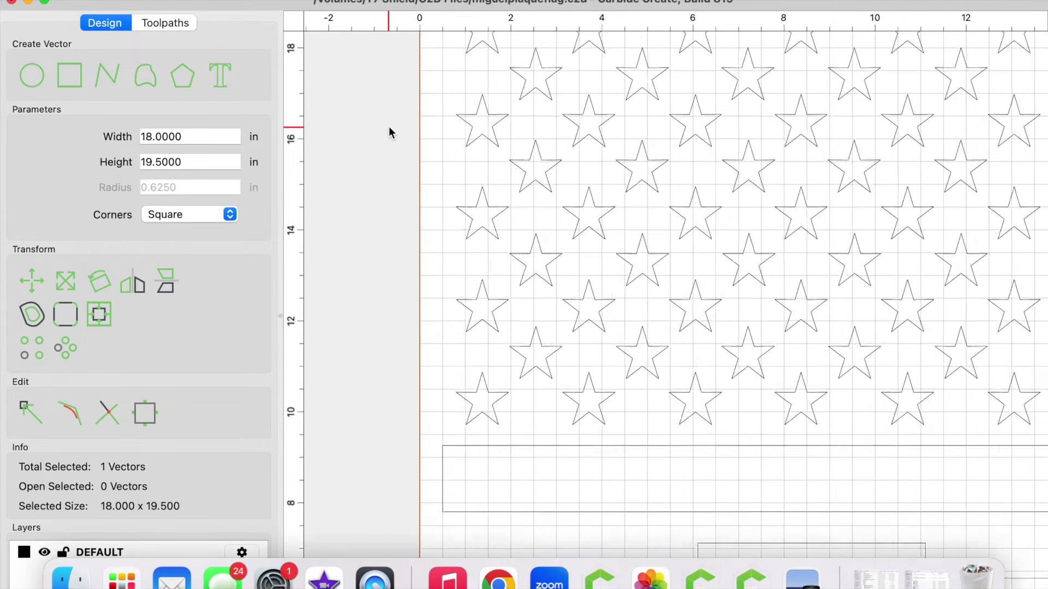
pyautogui.scroll(-5, 389, 126)
pyautogui.click(387, 39)
pyautogui.moveTo(387, 39); pyautogui.dragTo(767, 451)
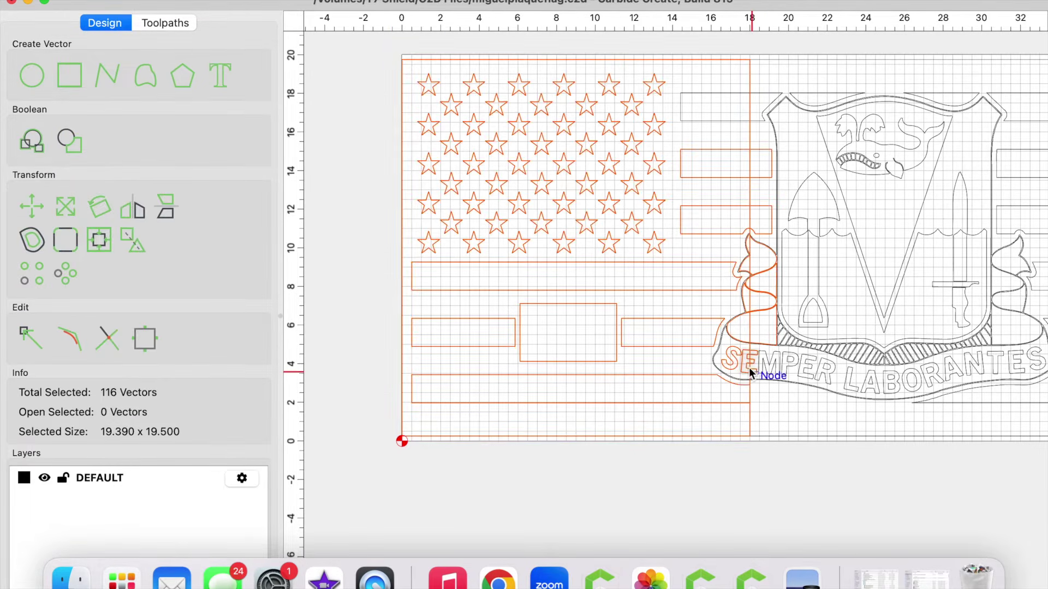
pyautogui.click(132, 242)
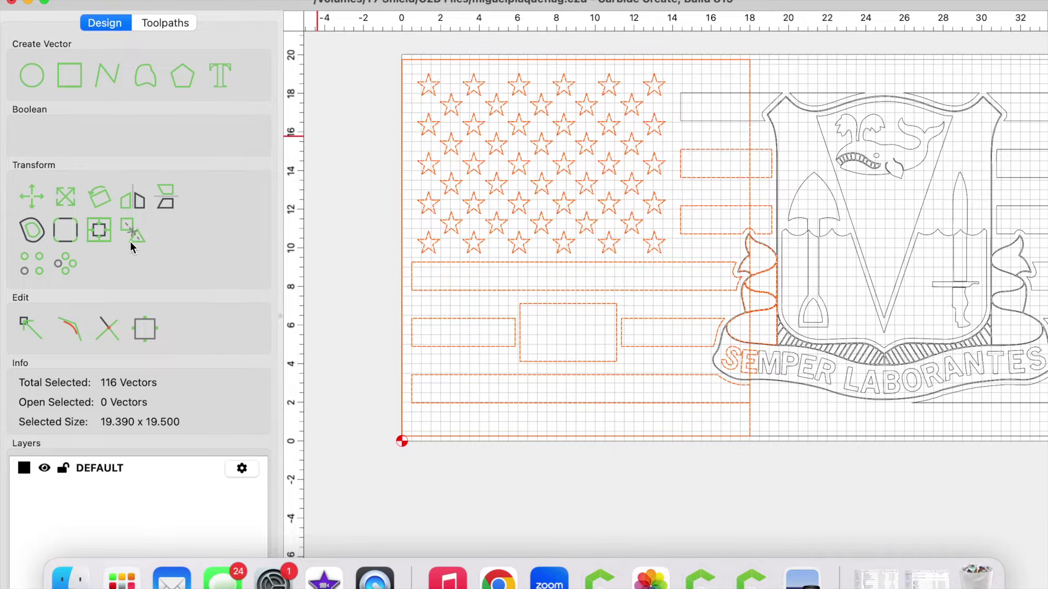
# - Move the grouped star section off the stock into the empty area on its left
pyautogui.scroll(-3, 599, 371)
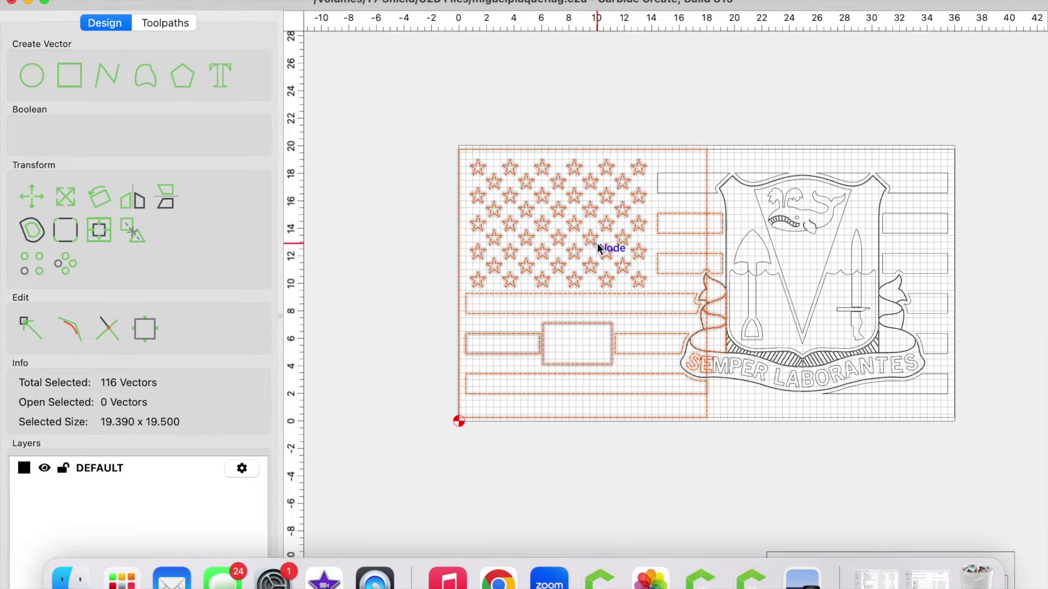
pyautogui.moveTo(498, 246); pyautogui.dragTo(387, 214)
pyautogui.moveTo(571, 282); pyautogui.dragTo(691, 184, button='right')
pyautogui.moveTo(567, 136); pyautogui.dragTo(473, 243)
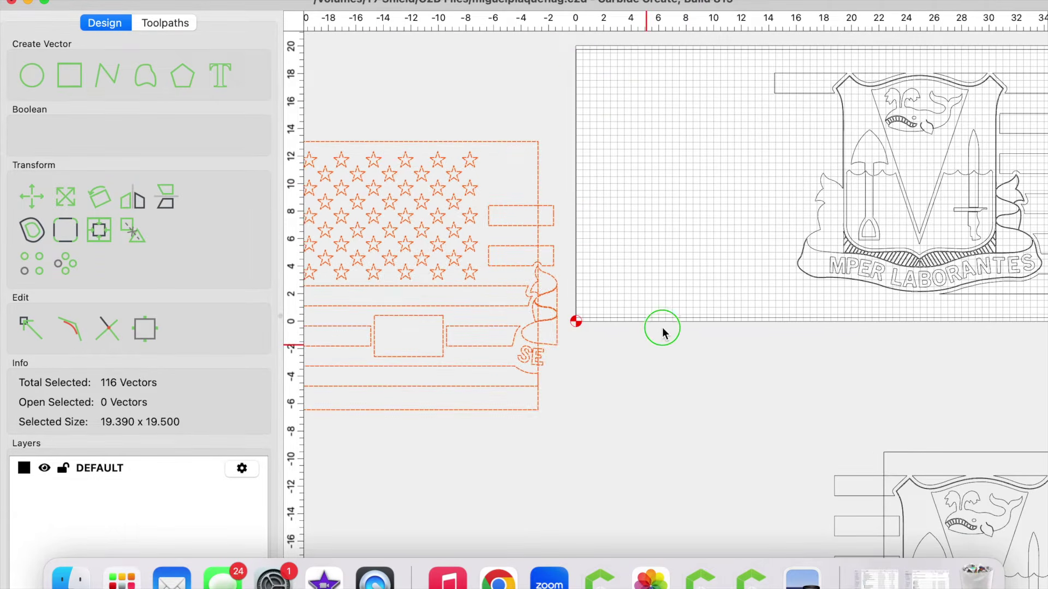
pyautogui.moveTo(662, 326); pyautogui.dragTo(739, 220, button='right')
pyautogui.moveTo(660, 249); pyautogui.dragTo(636, 360, button='right')
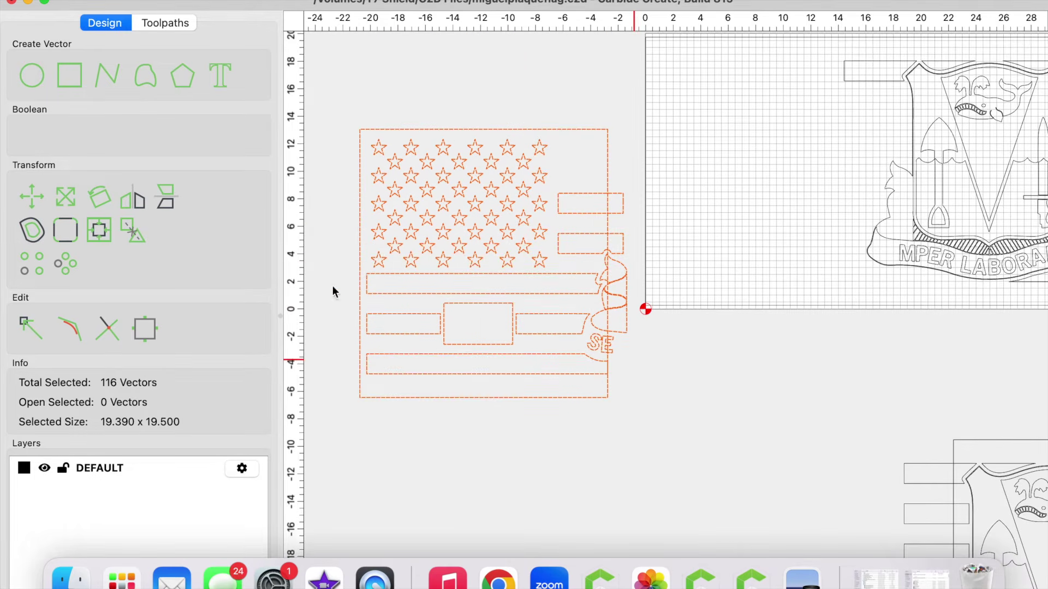
# - Regroup the star section without the two stripes beside the stars, the ribbon pieces and the letters SE
pyautogui.click(134, 234)
pyautogui.keyDown('shift'); pyautogui.click(574, 194); pyautogui.keyUp('shift')
pyautogui.keyDown('shift'); pyautogui.click(585, 241); pyautogui.keyUp('shift')
pyautogui.keyDown('shift'); pyautogui.click(615, 264); pyautogui.keyUp('shift')
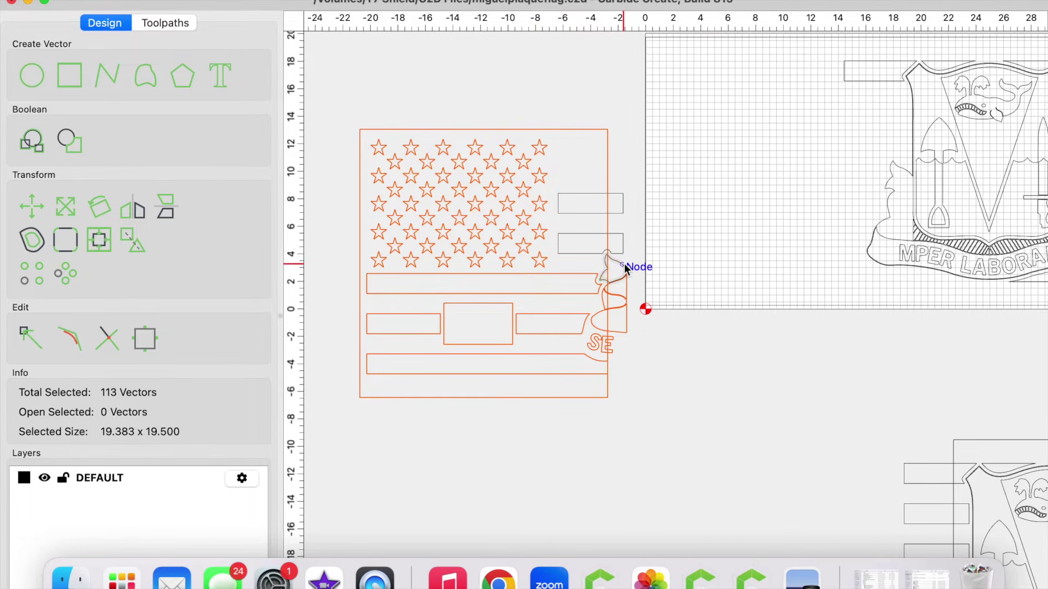
pyautogui.scroll(5, 611, 356)
pyautogui.keyDown('shift'); pyautogui.click(642, 184); pyautogui.keyUp('shift')
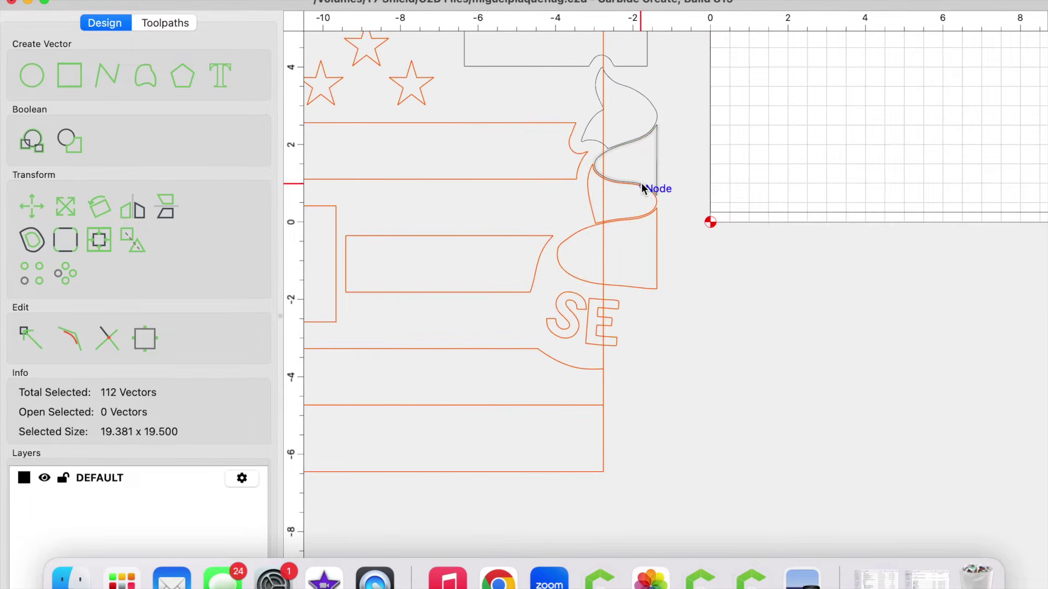
pyautogui.keyDown('shift'); pyautogui.click(655, 245); pyautogui.keyUp('shift')
pyautogui.keyDown('shift'); pyautogui.click(591, 221); pyautogui.keyUp('shift')
pyautogui.keyDown('shift'); pyautogui.click(576, 310); pyautogui.keyUp('shift')
pyautogui.keyDown('shift'); pyautogui.click(586, 326); pyautogui.keyUp('shift')
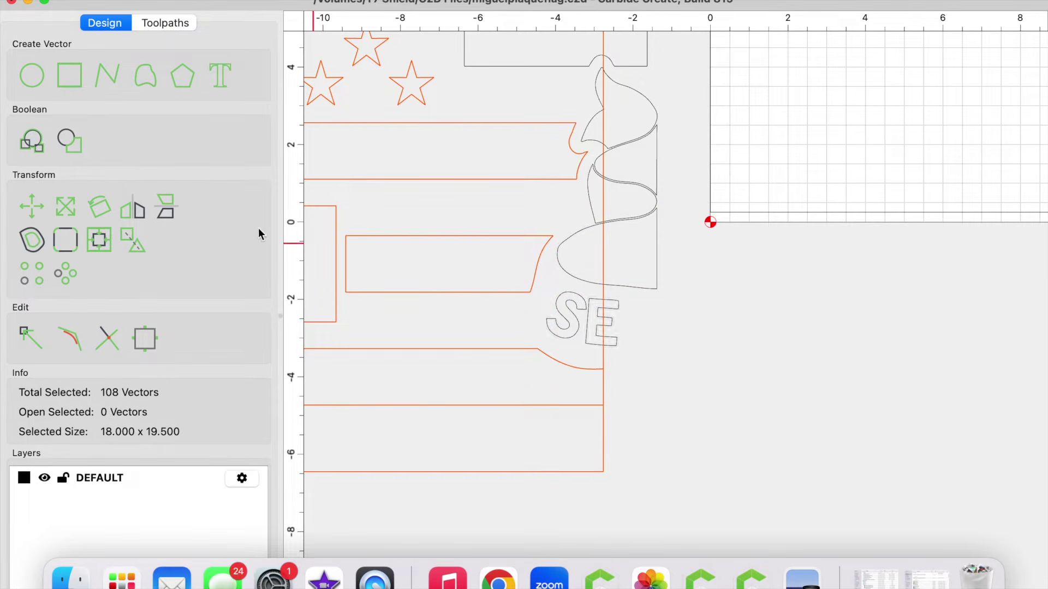
pyautogui.click(134, 245)
# - Move the star group below the stock and delete the leftover stripes, ribbon pieces and letters
pyautogui.scroll(-5, 510, 299)
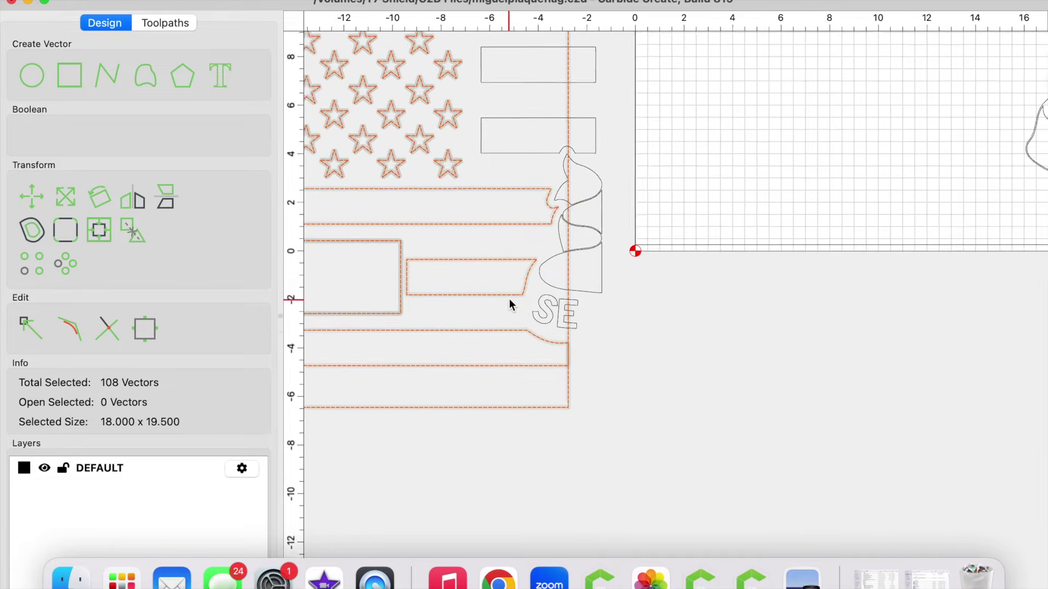
pyautogui.scroll(-3, 509, 300)
pyautogui.moveTo(456, 202); pyautogui.dragTo(633, 430)
pyautogui.moveTo(436, 159); pyautogui.dragTo(607, 306)
pyautogui.press('Delete')
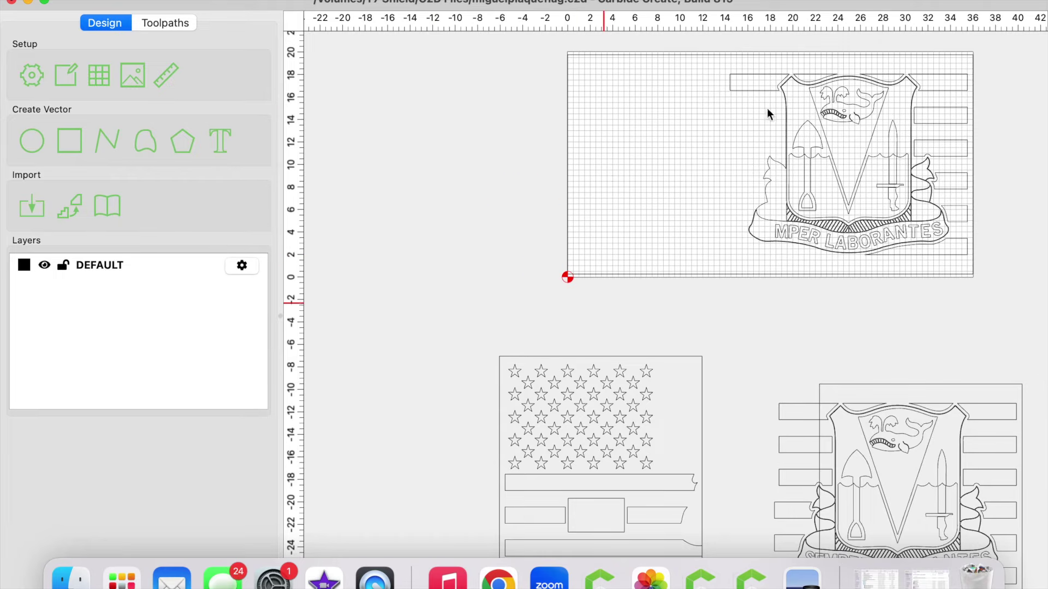
# - Delete the remaining crest and stripe vectors inside the 36 by 19.5 in border on the stock
pyautogui.click(809, 121)
pyautogui.click(727, 63)
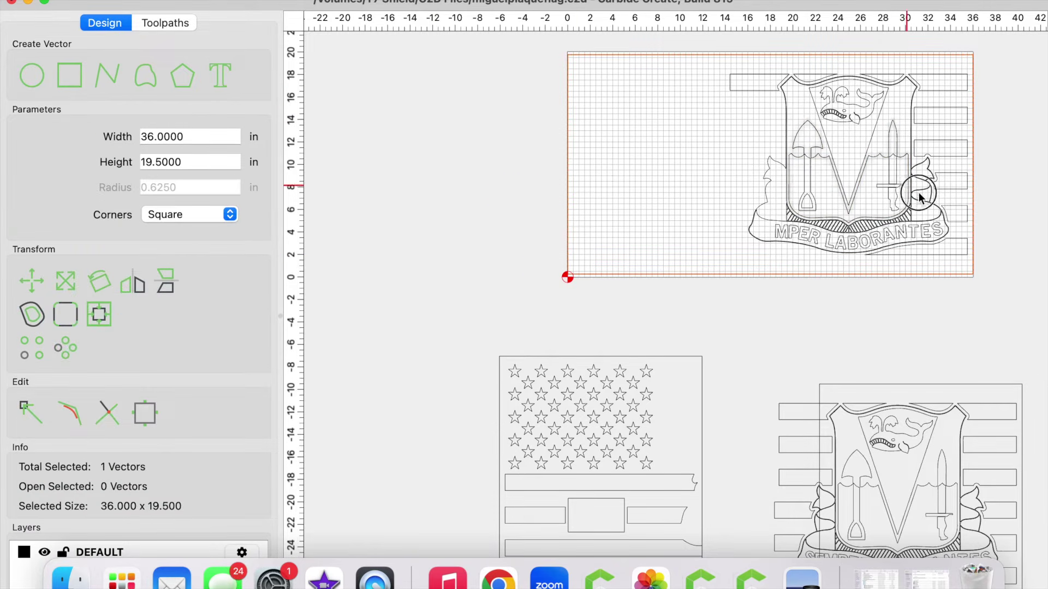
pyautogui.moveTo(709, 71); pyautogui.dragTo(970, 261)
pyautogui.press('Delete')
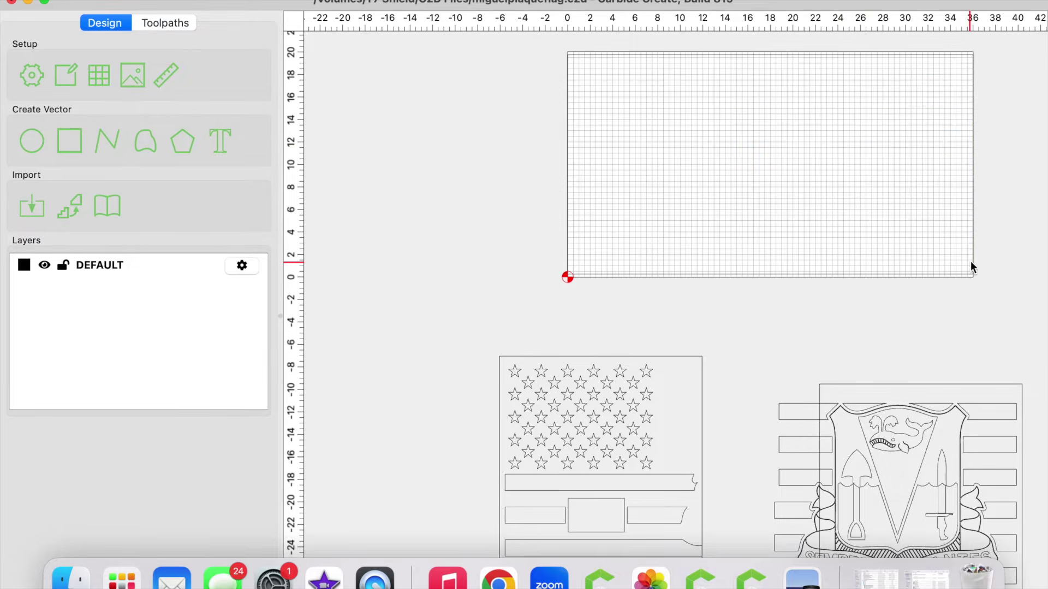
# - Move the star group onto the stock, matching its upper-left corner to the border's upper-left corner
pyautogui.click(628, 358)
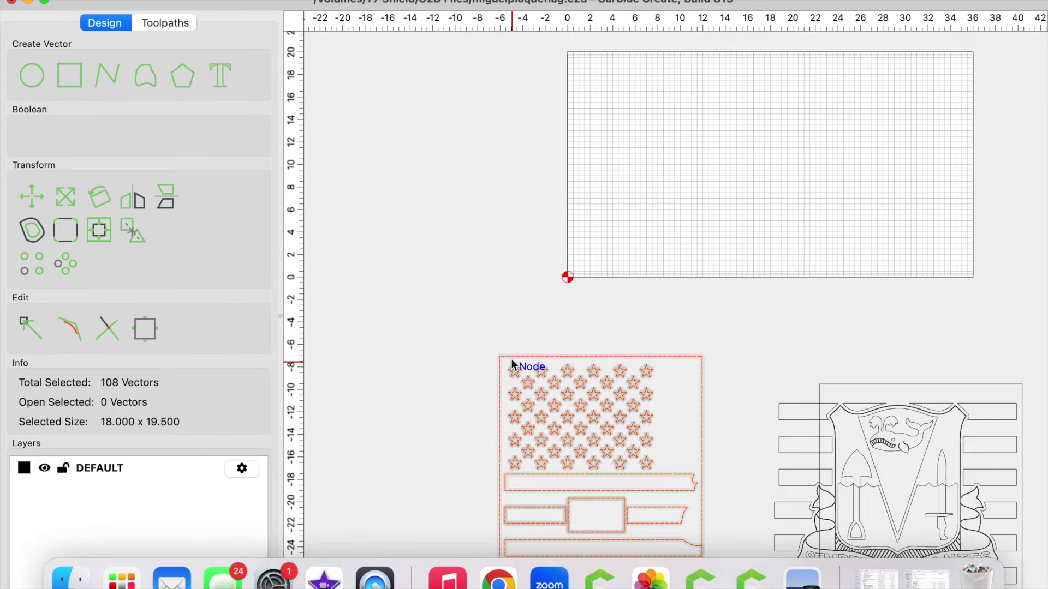
pyautogui.moveTo(501, 358); pyautogui.dragTo(569, 55)
pyautogui.scroll(8, 569, 57)
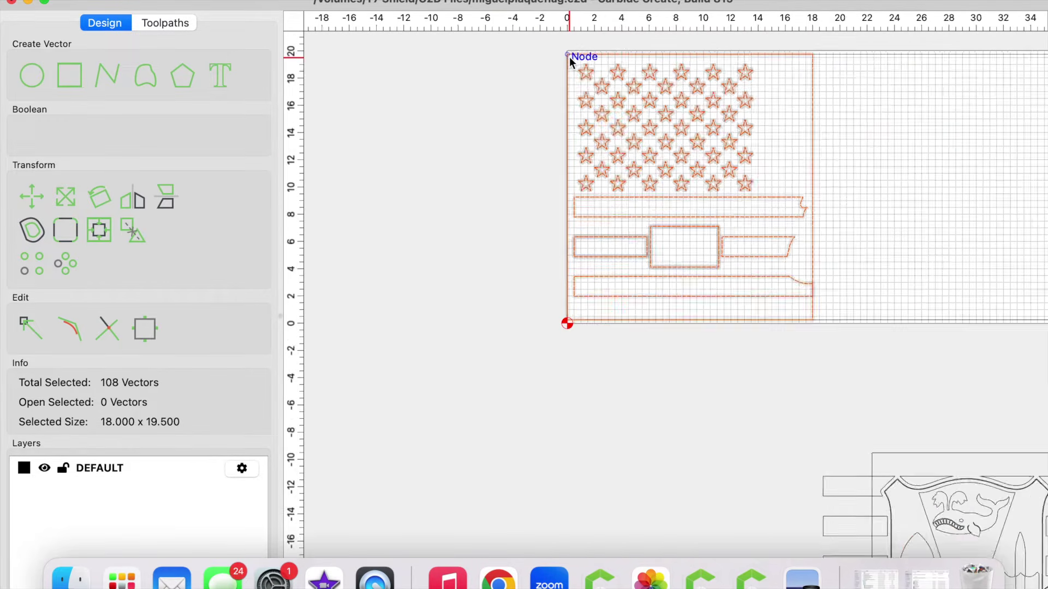
pyautogui.scroll(-10, 517, 168)
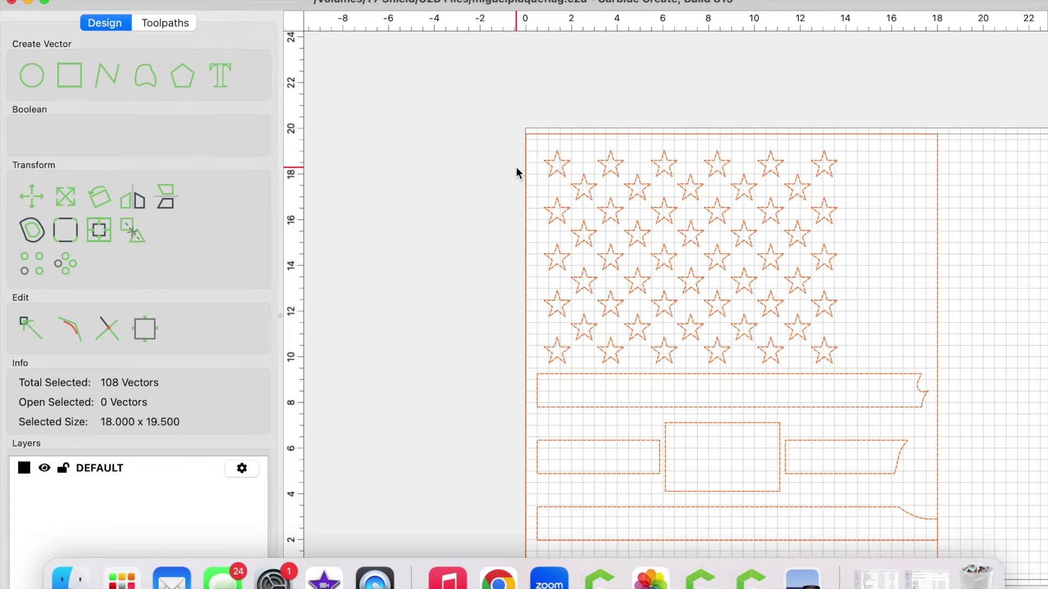
# - Move the crest group onto the stock, matching its rectangle's upper-right corner to the border's upper-right corner
pyautogui.moveTo(759, 382); pyautogui.dragTo(784, 202)
pyautogui.scroll(5, 756, 148)
pyautogui.moveTo(862, 269); pyautogui.dragTo(958, 26, button='right')
pyautogui.scroll(-5, 650, 430)
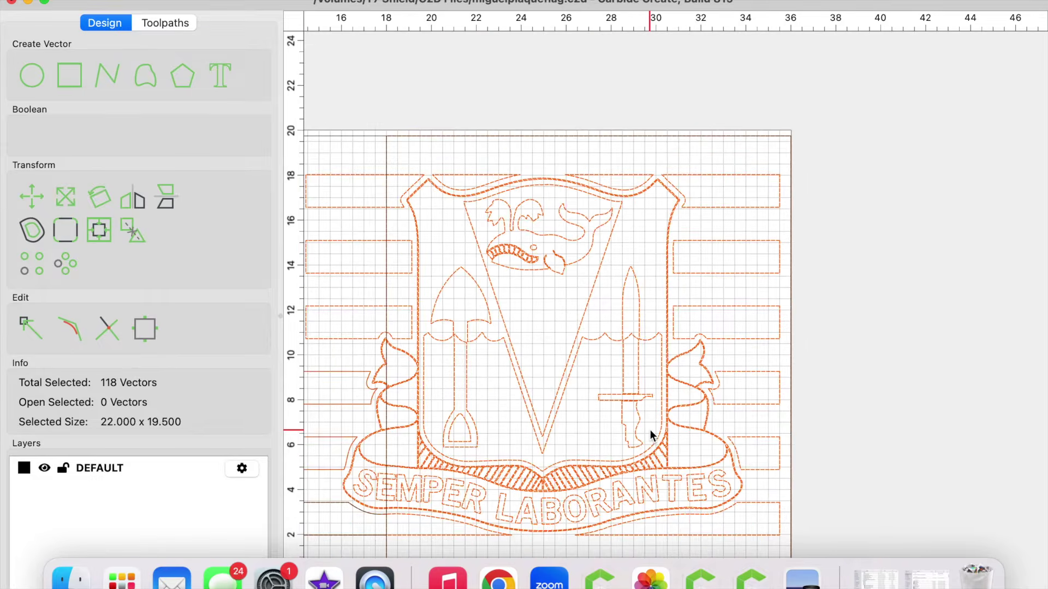
pyautogui.scroll(-2, 806, 391)
pyautogui.moveTo(806, 391); pyautogui.dragTo(916, 309, button='right')
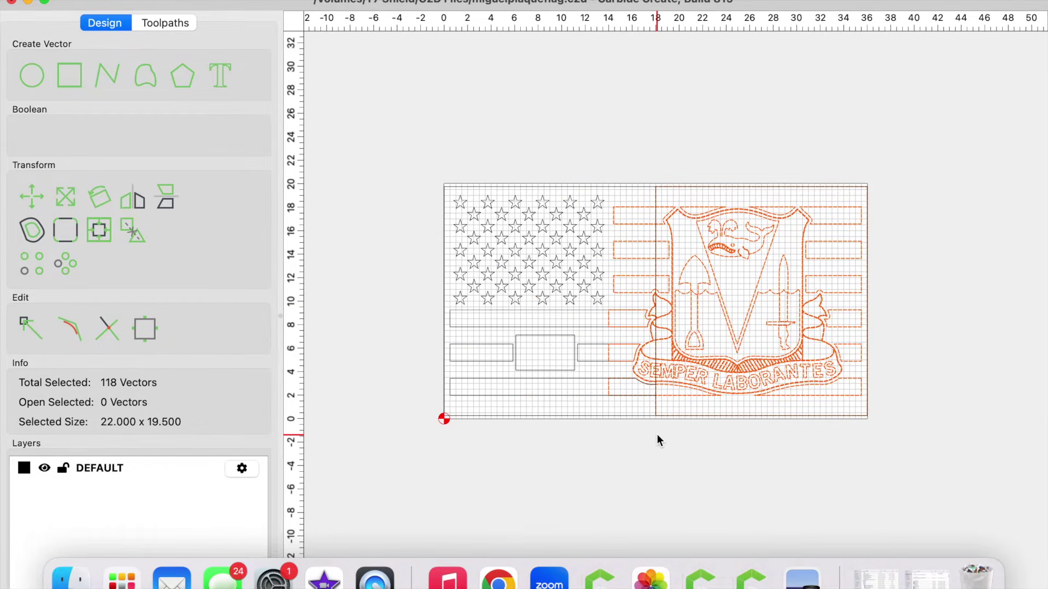
pyautogui.scroll(3, 656, 434)
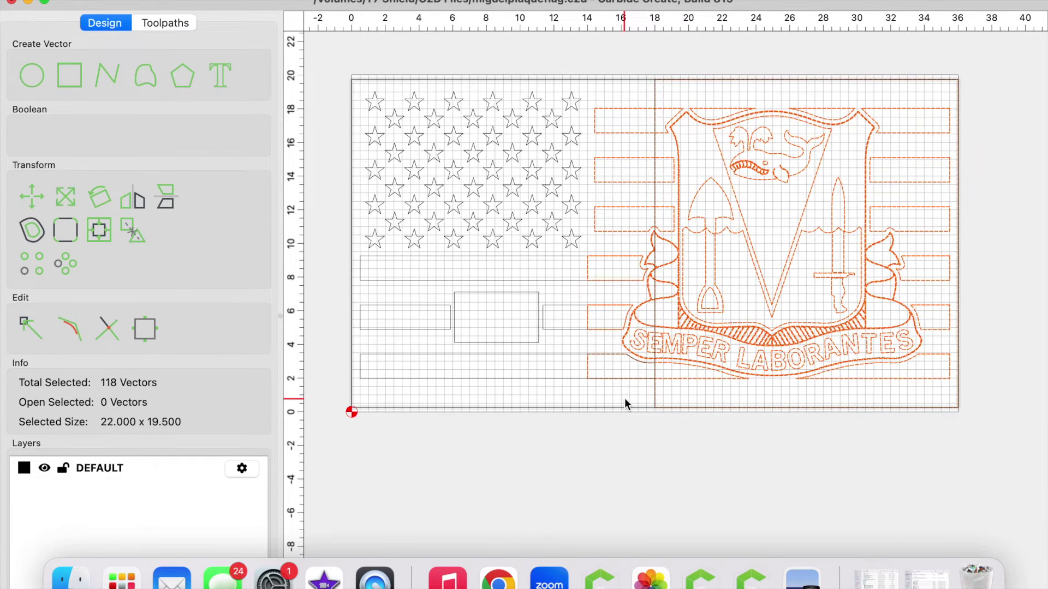
# - Move the star group off the stock to the left and the crest group off to the right
pyautogui.scroll(-3, 625, 402)
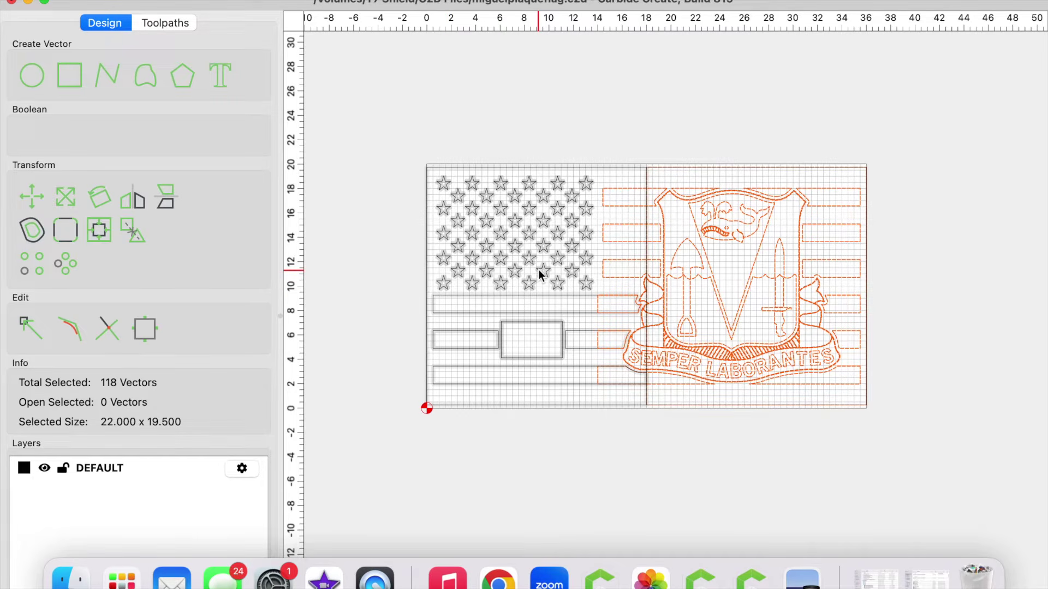
pyautogui.click(555, 263)
pyautogui.moveTo(555, 264); pyautogui.dragTo(313, 279)
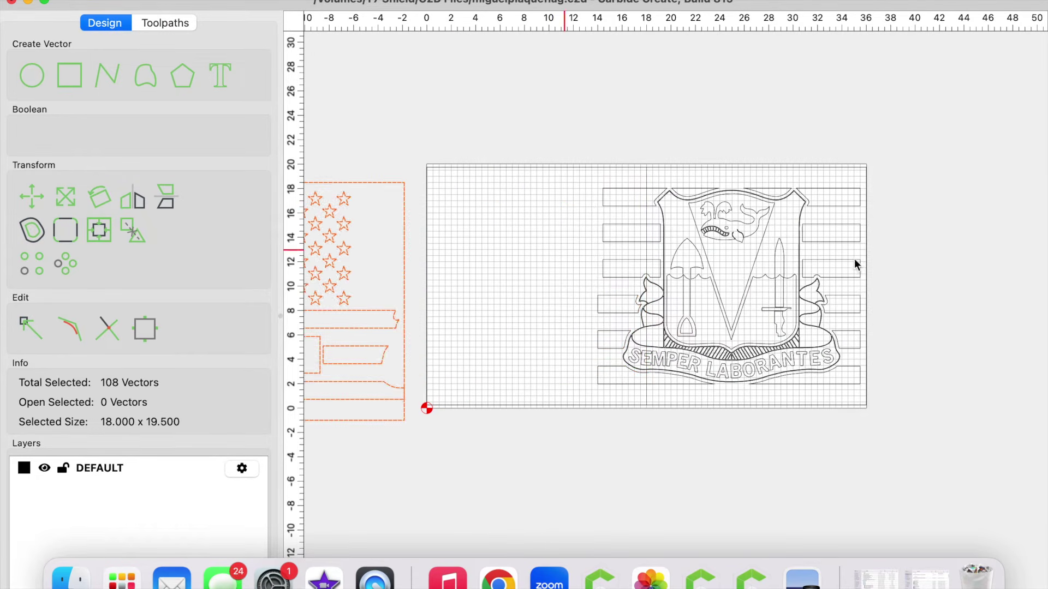
pyautogui.click(855, 265)
pyautogui.moveTo(901, 264); pyautogui.dragTo(1047, 255)
pyautogui.moveTo(692, 325); pyautogui.dragTo(714, 239, button='middle')
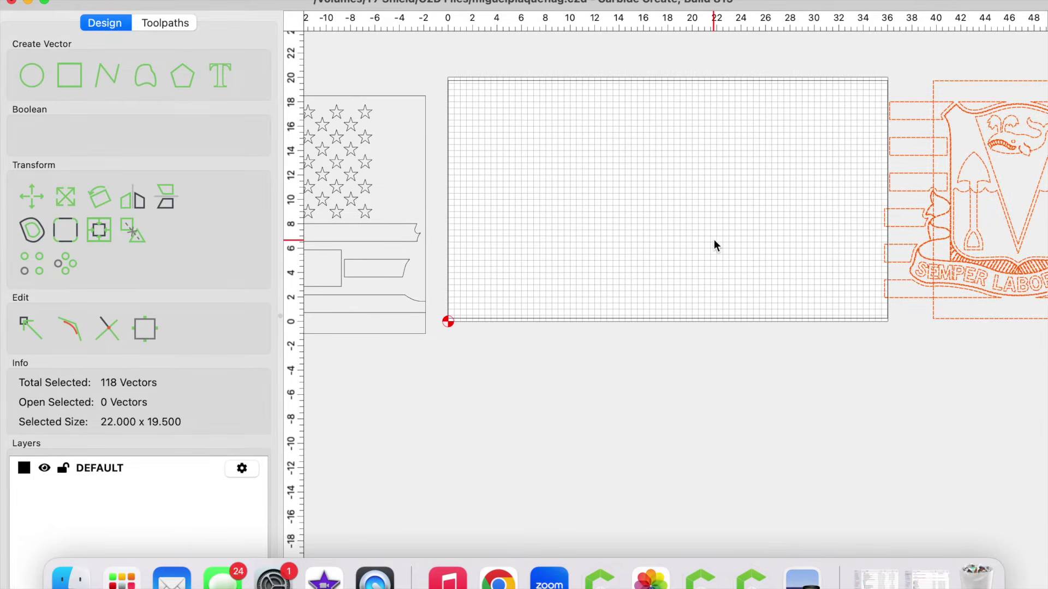
# - Move one 36 by 19.5 in border rectangle below the stock and delete its duplicate on the stock
pyautogui.click(674, 314)
pyautogui.moveTo(674, 317); pyautogui.dragTo(644, 588)
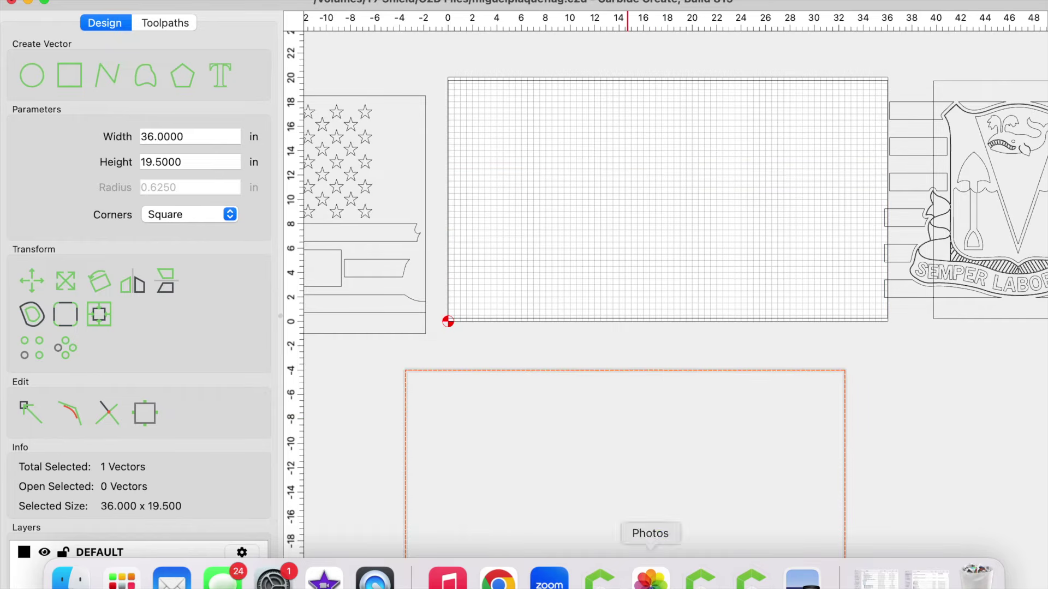
pyautogui.click(596, 295)
pyautogui.click(590, 316)
pyautogui.press('Delete')
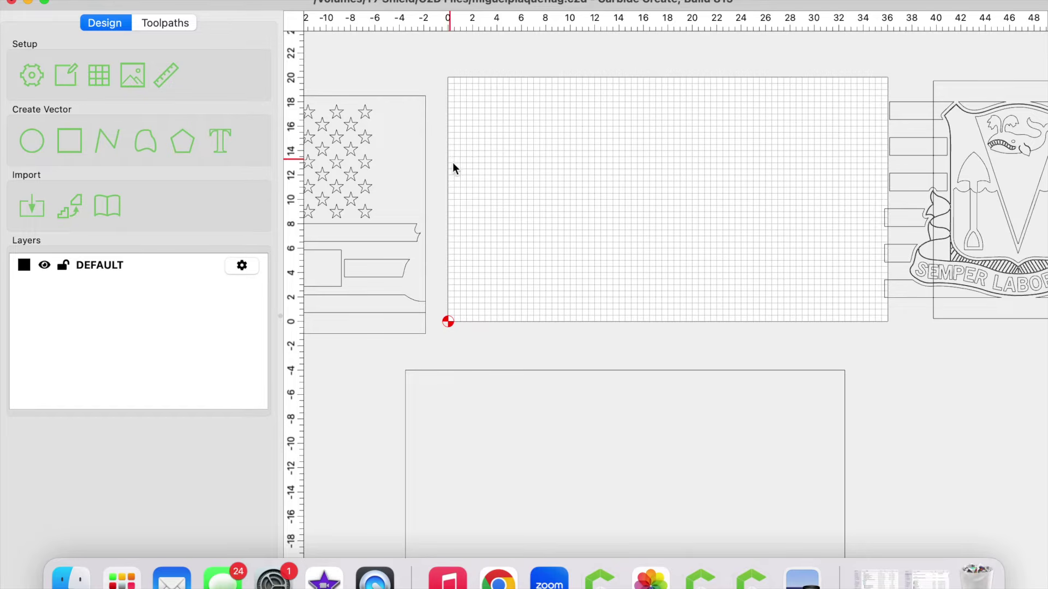
# - Set the job's stock size to 20 in wide and 36 in high
pyautogui.click(34, 76)
pyautogui.click(569, 80)
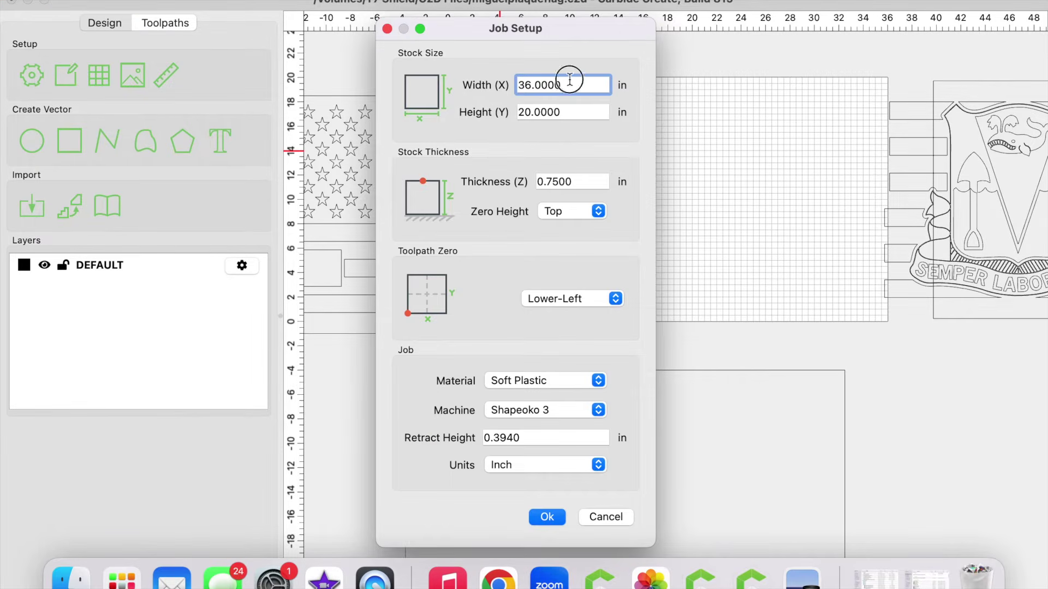
pyautogui.moveTo(569, 80); pyautogui.dragTo(410, 83)
pyautogui.write('20')
pyautogui.press('Tab')
pyautogui.write('36')
pyautogui.press('Return')
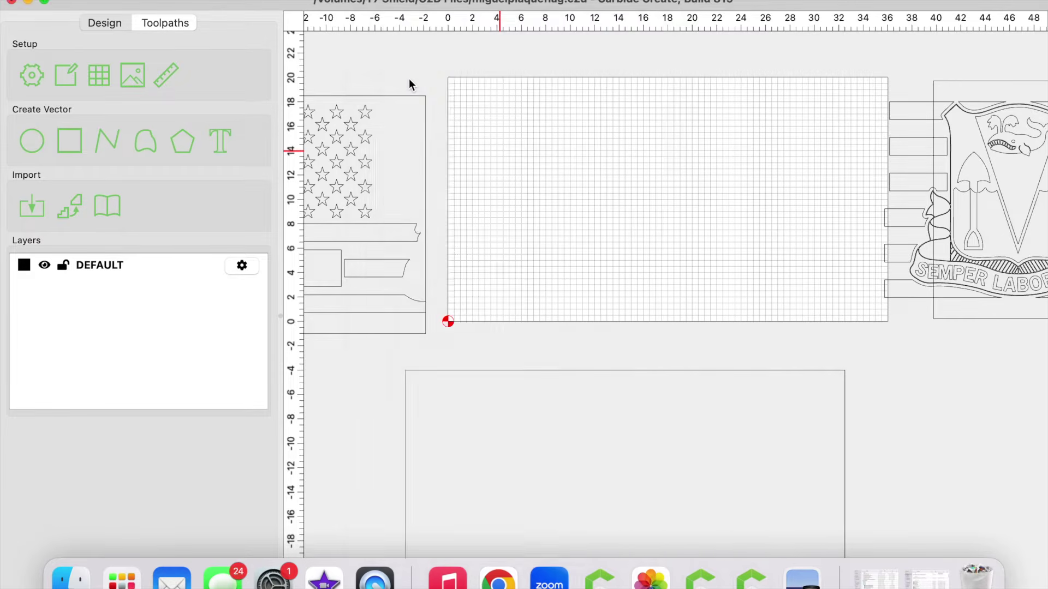
# - Move the border rectangle over the new stock and resize it to 19.5 in wide and 36 in high
pyautogui.click(630, 409)
pyautogui.moveTo(630, 411); pyautogui.dragTo(627, 218)
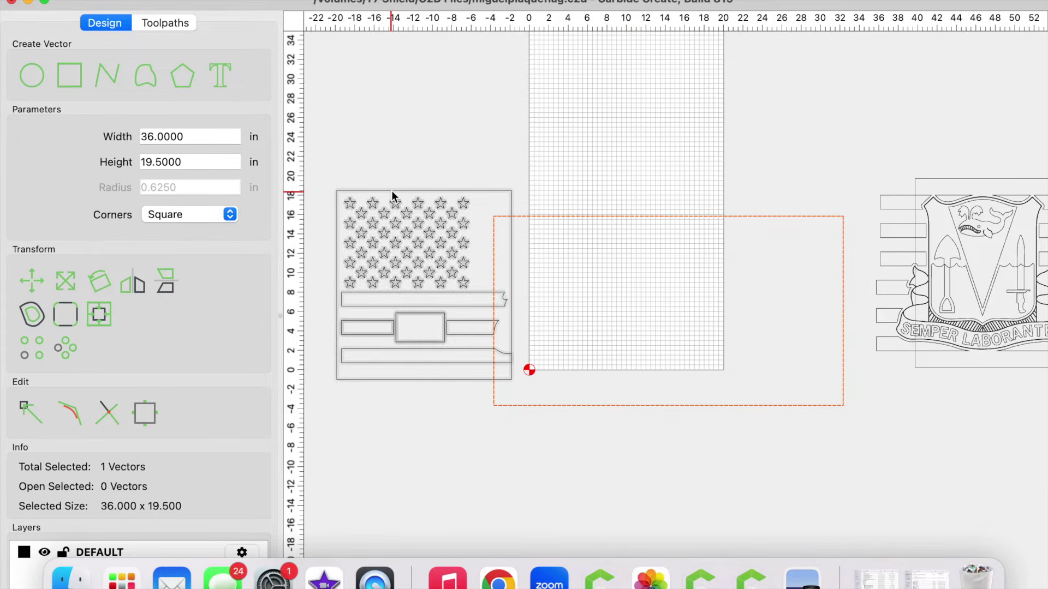
pyautogui.moveTo(196, 138); pyautogui.dragTo(126, 138)
pyautogui.write('19.5')
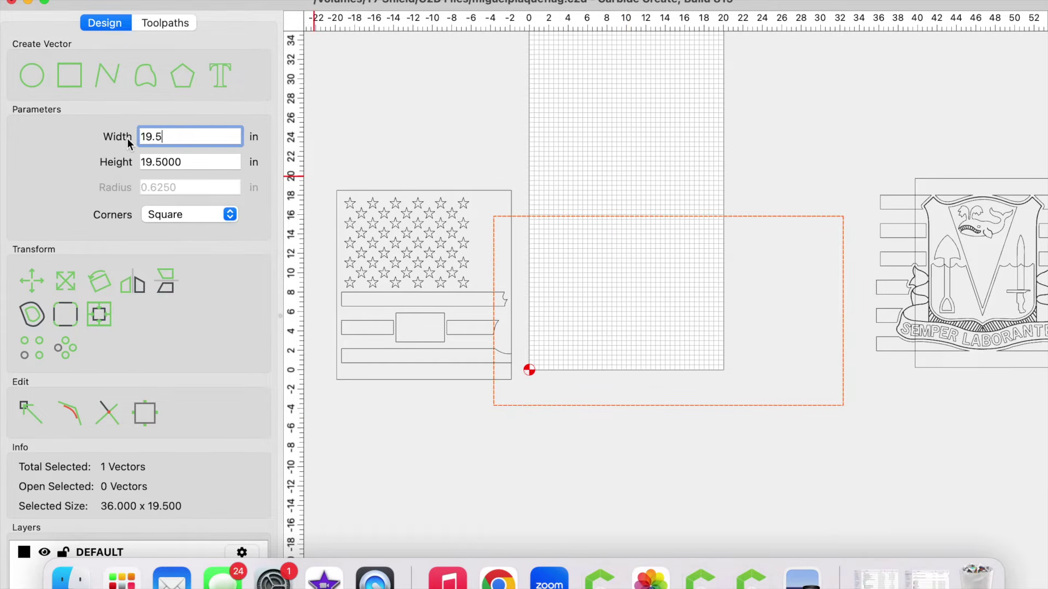
pyautogui.press('Tab')
pyautogui.write('36')
pyautogui.press('Return')
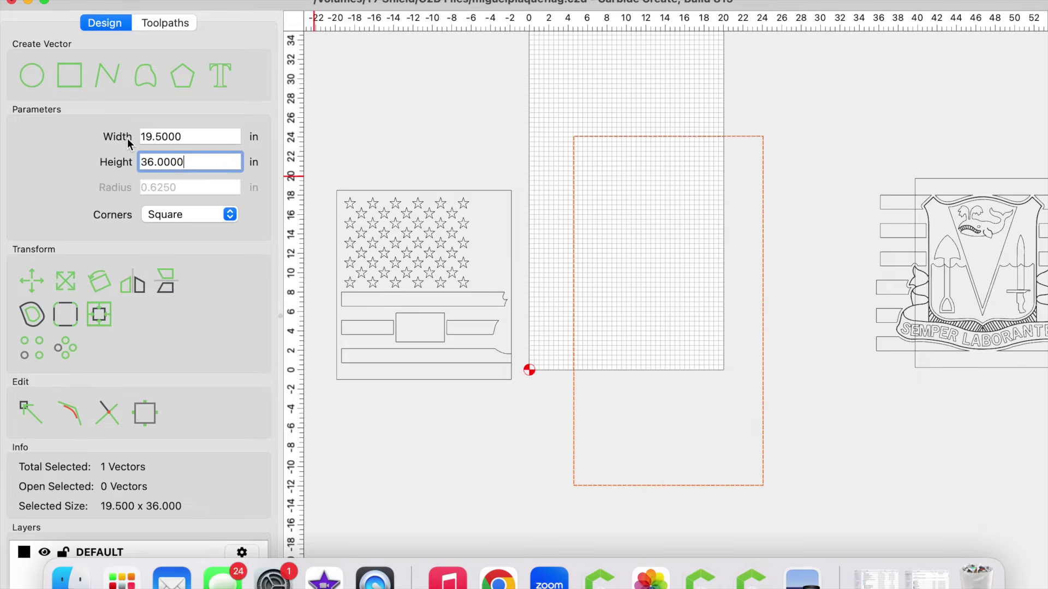
# - Center the border rectangle on the stock both horizontally and vertically
pyautogui.click(97, 317)
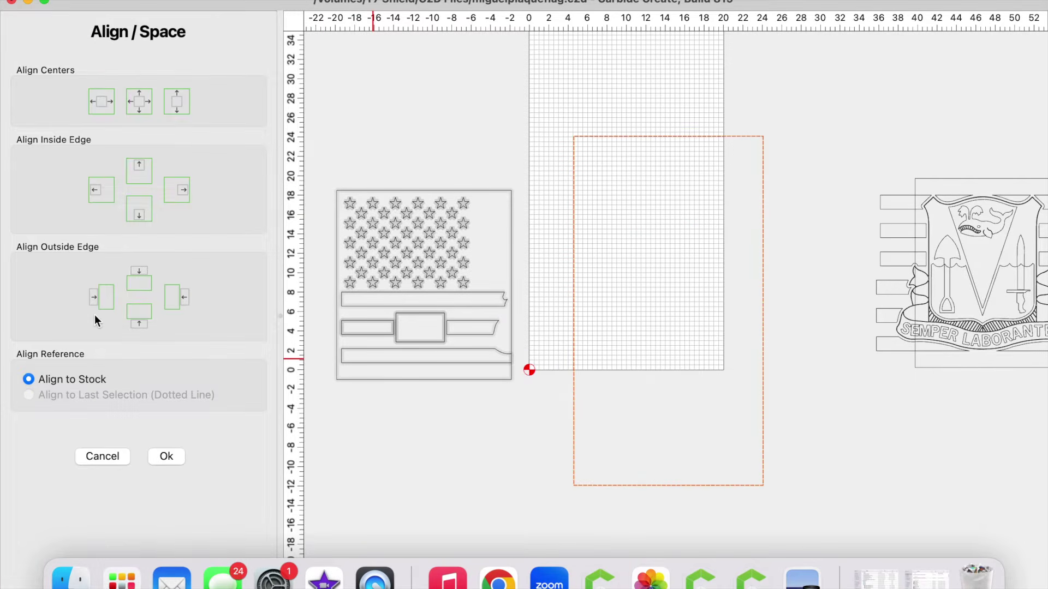
pyautogui.click(143, 105)
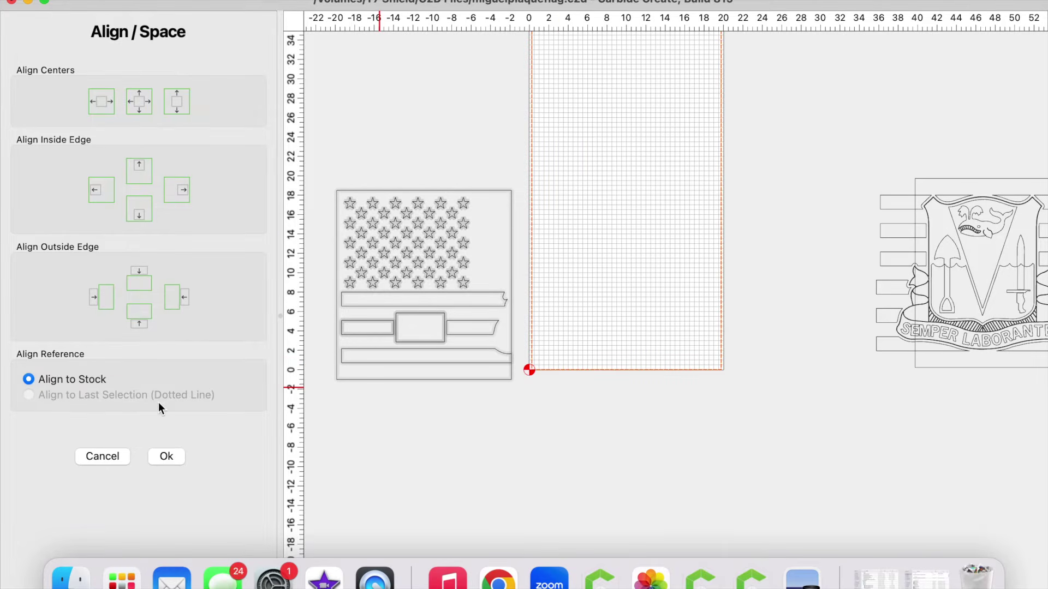
pyautogui.click(172, 464)
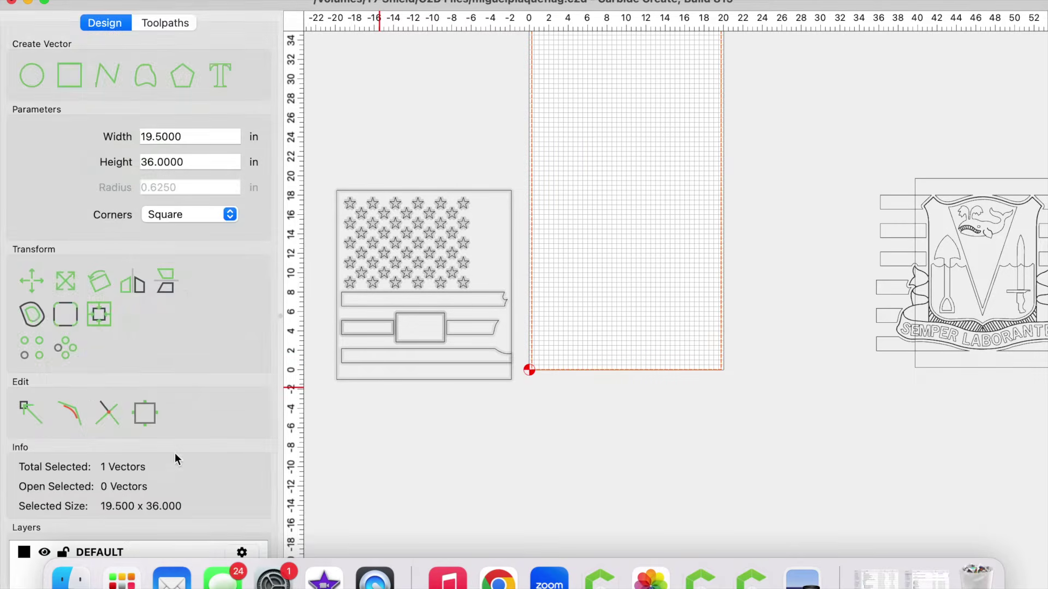
# - Rotate the star group by 270 degrees and move it higher beside the stock
pyautogui.click(397, 379)
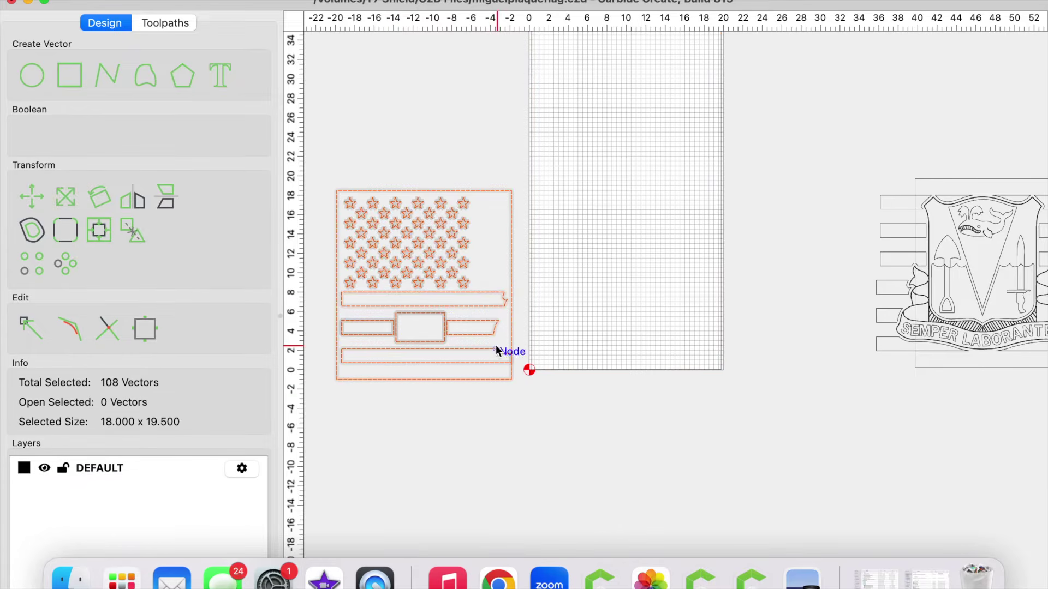
pyautogui.click(101, 200)
pyautogui.moveTo(196, 171); pyautogui.dragTo(94, 165)
pyautogui.write('270')
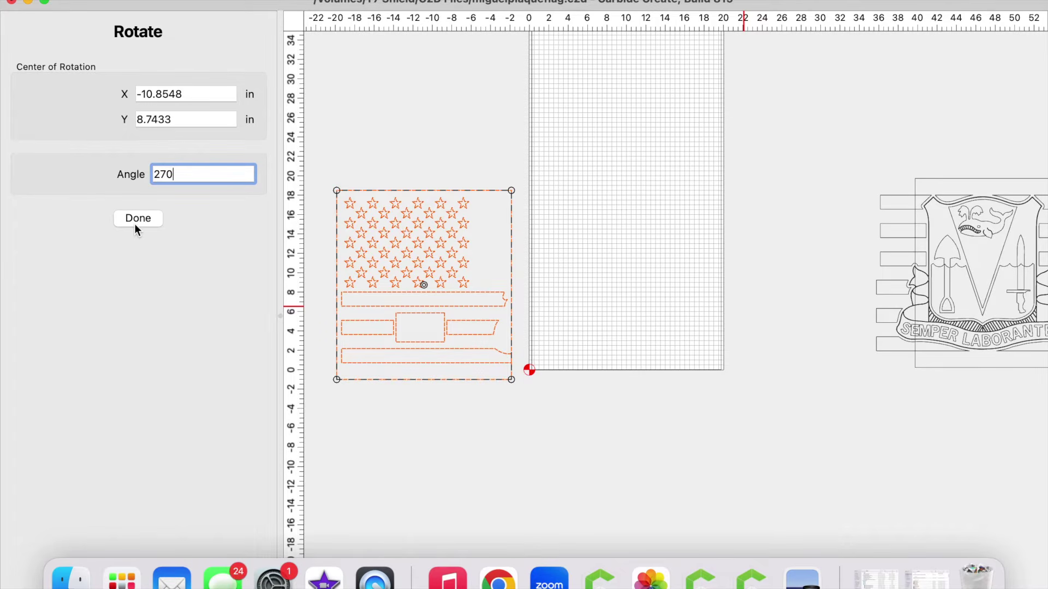
pyautogui.click(138, 218)
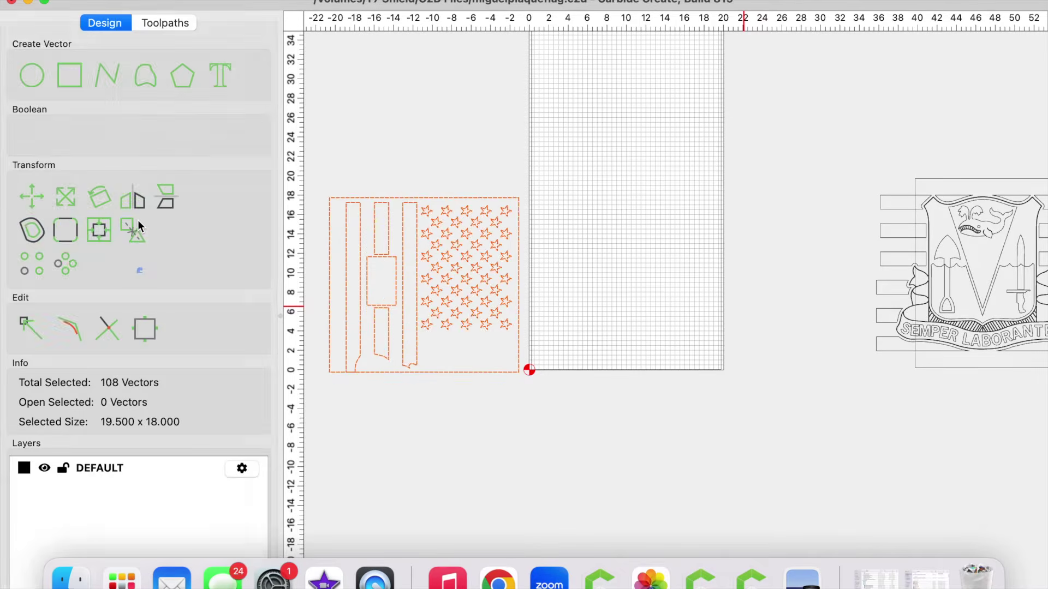
pyautogui.moveTo(453, 252); pyautogui.dragTo(453, 158)
# - Move the crest group over the stock's lower-left corner and rotate it by 270 degrees
pyautogui.click(928, 274)
pyautogui.moveTo(929, 274); pyautogui.dragTo(494, 385)
pyautogui.click(100, 197)
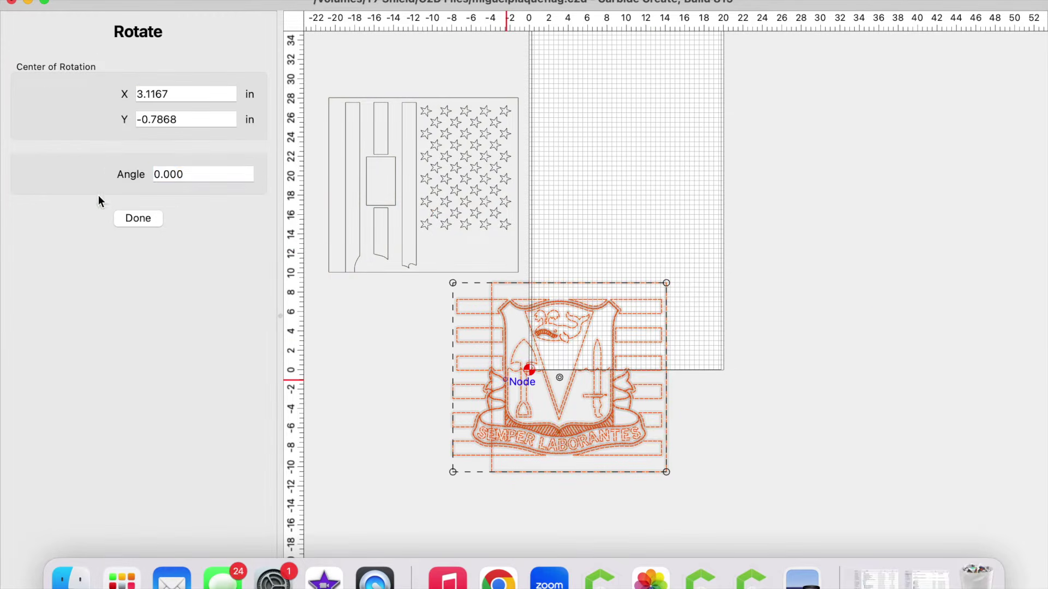
pyautogui.click(195, 173)
pyautogui.press('BackSpace')
pyautogui.press('BackSpace')
pyautogui.press('BackSpace')
pyautogui.press('BackSpace')
pyautogui.press('BackSpace')
pyautogui.write('270')
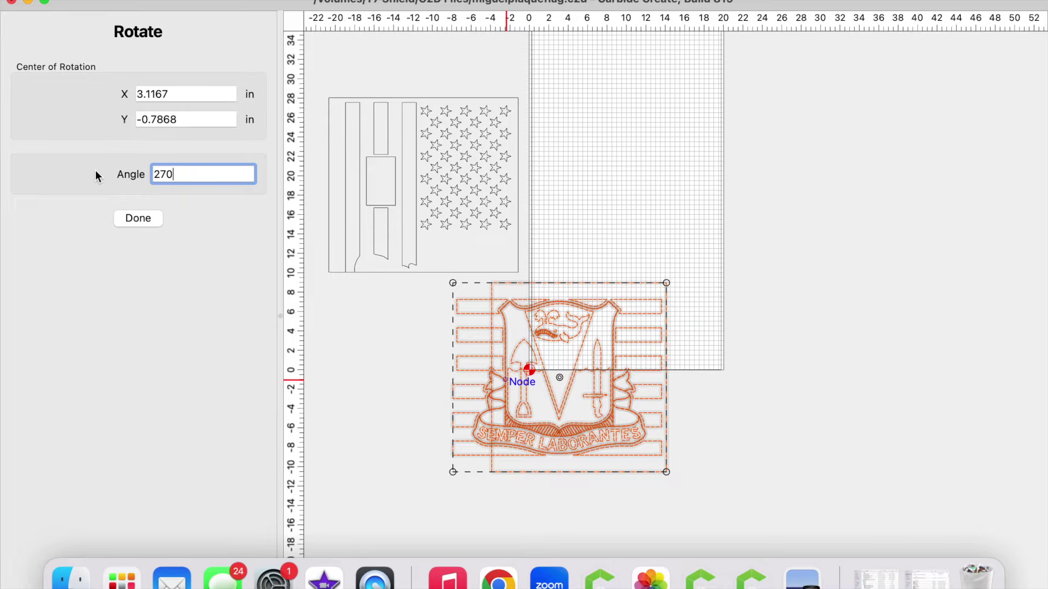
pyautogui.click(138, 218)
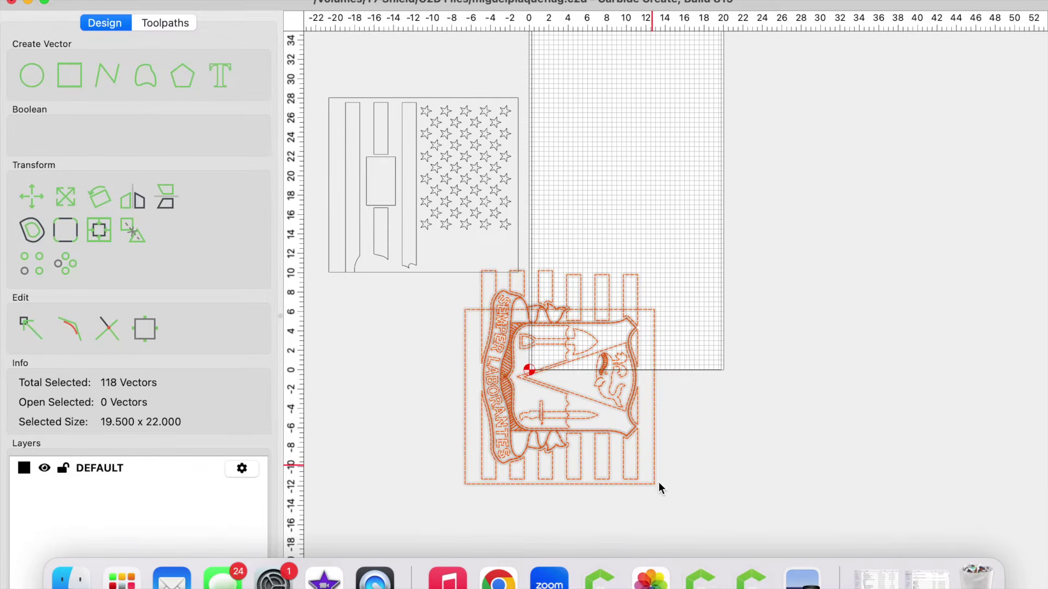
# - Snap the crest group into the border rectangle's lower-right corner and shift the star group farther away from the stock
pyautogui.moveTo(658, 483); pyautogui.dragTo(719, 368)
pyautogui.scroll(1, 719, 368)
pyautogui.scroll(3, 719, 370)
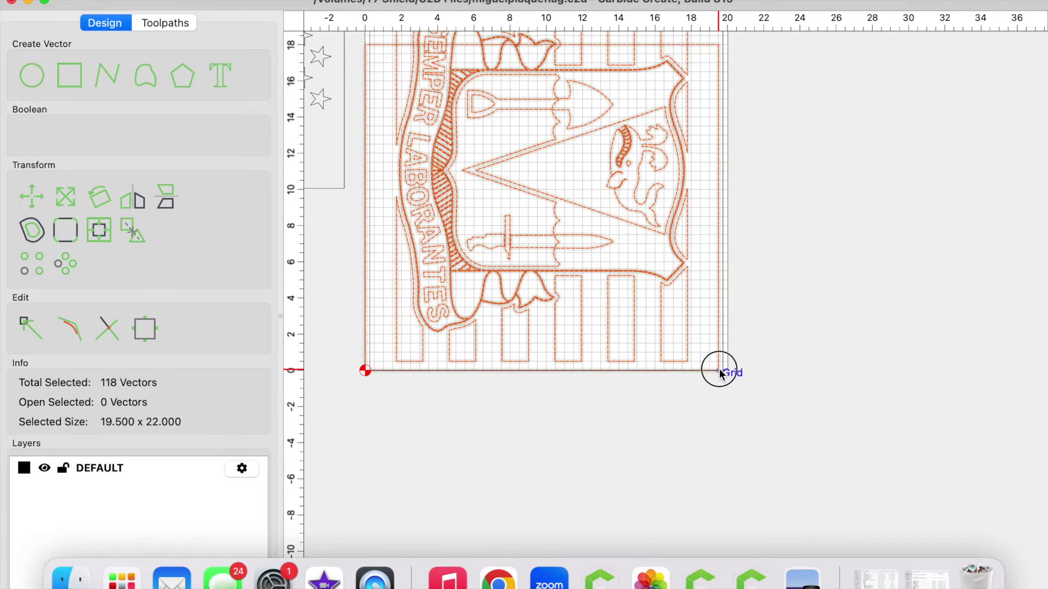
pyautogui.scroll(-5, 593, 433)
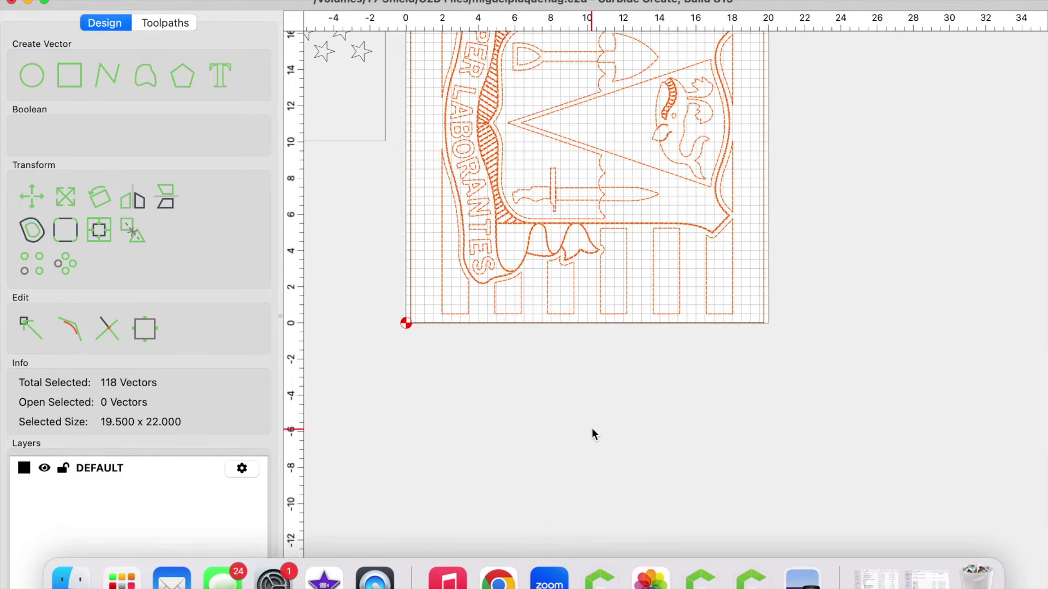
pyautogui.moveTo(463, 283); pyautogui.dragTo(429, 223)
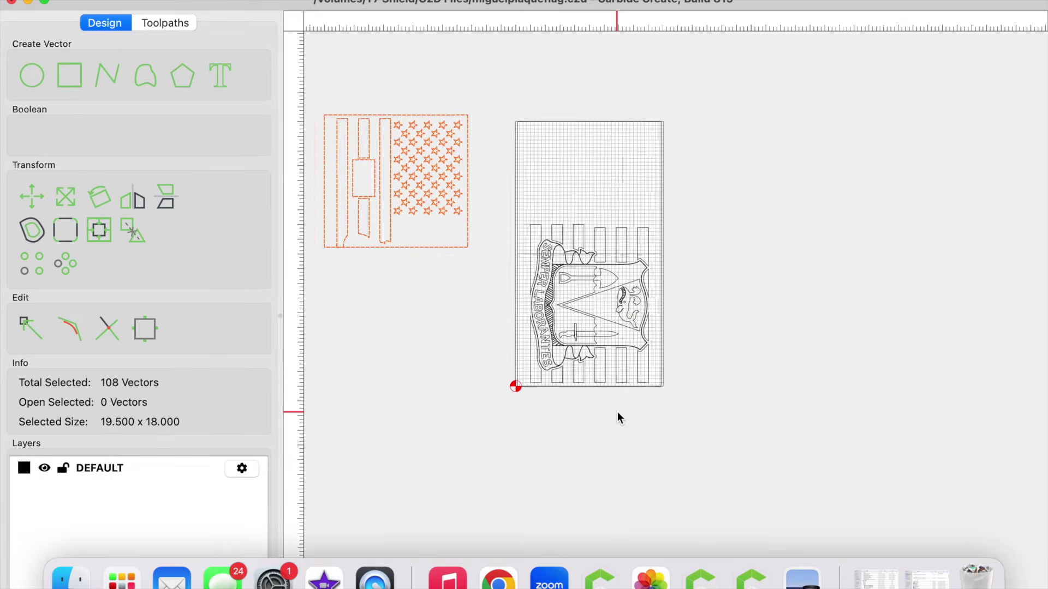
pyautogui.scroll(4, 618, 413)
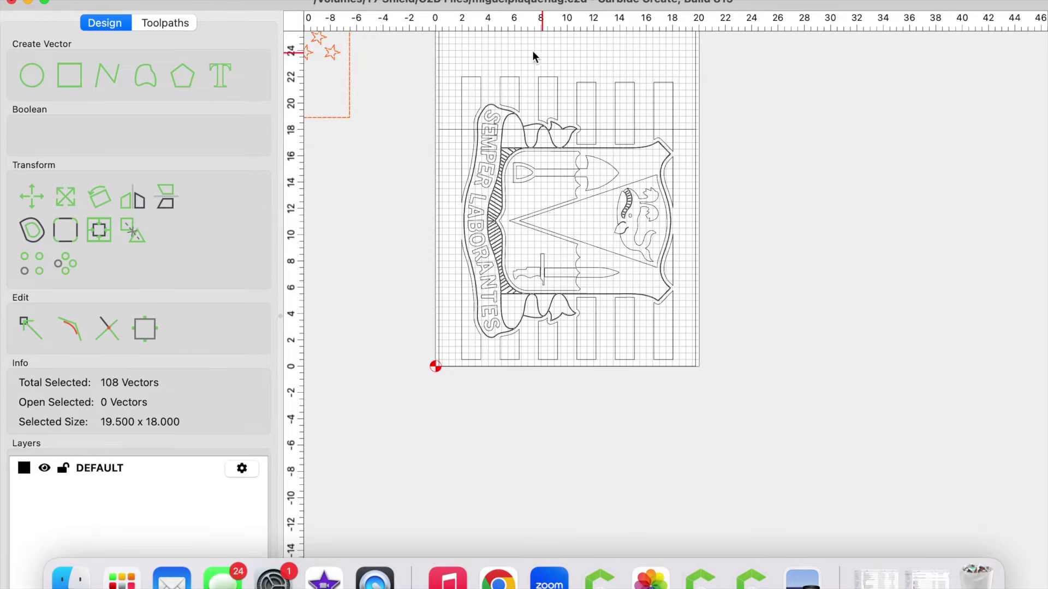
pyautogui.scroll(-3, 431, 269)
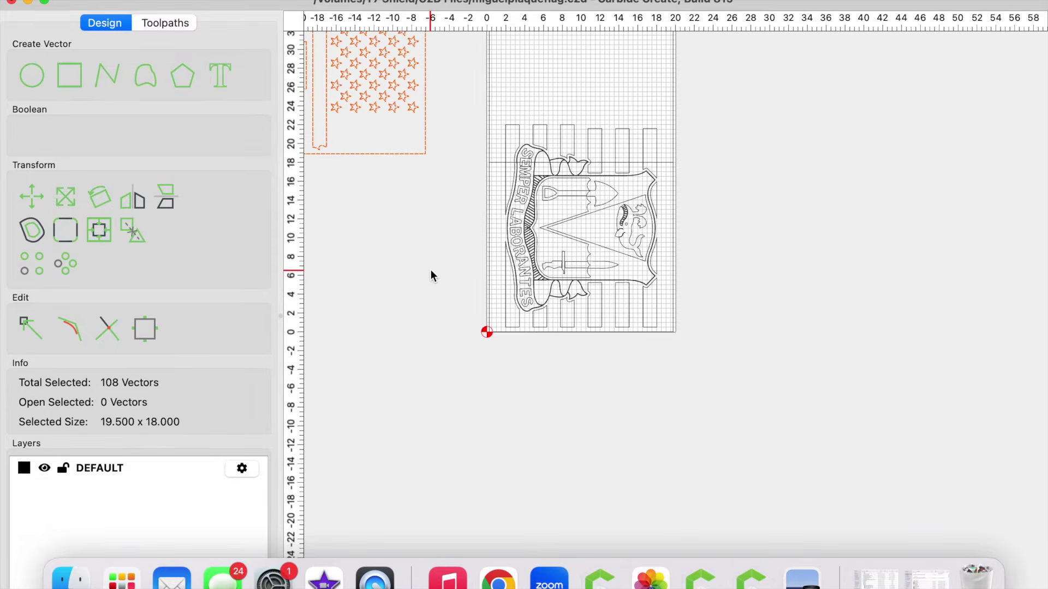
pyautogui.scroll(2, 431, 269)
pyautogui.moveTo(446, 292); pyautogui.dragTo(365, 286, button='middle')
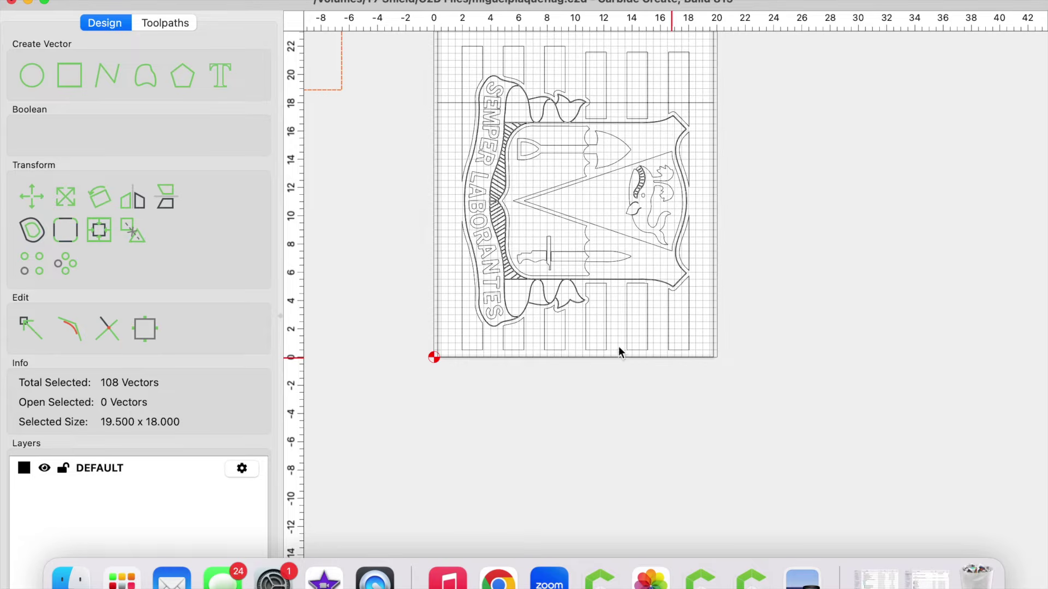
pyautogui.scroll(-2, 666, 365)
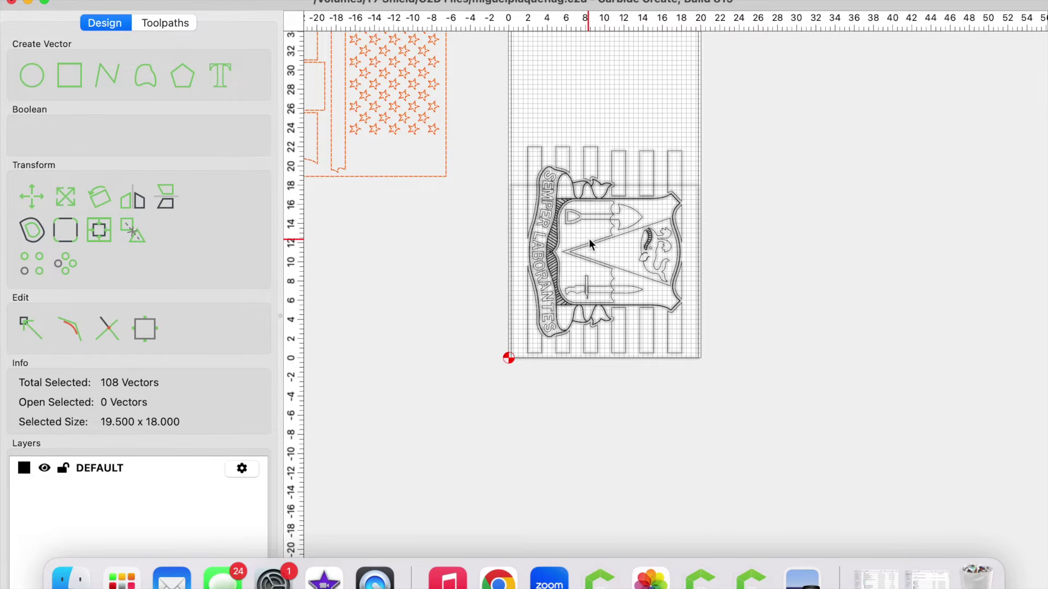
pyautogui.scroll(3, 589, 238)
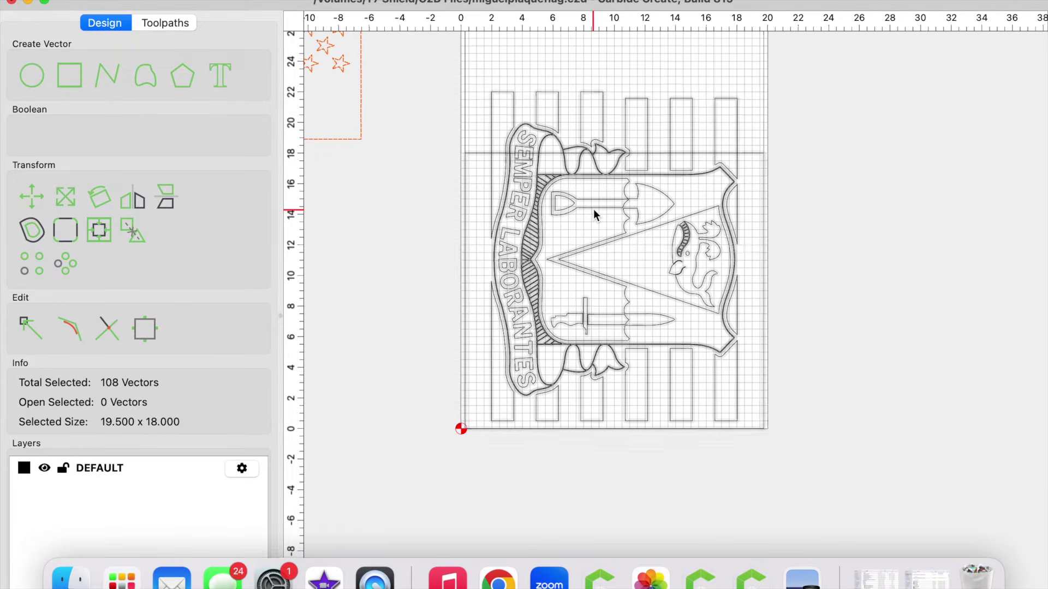
pyautogui.scroll(-3, 594, 211)
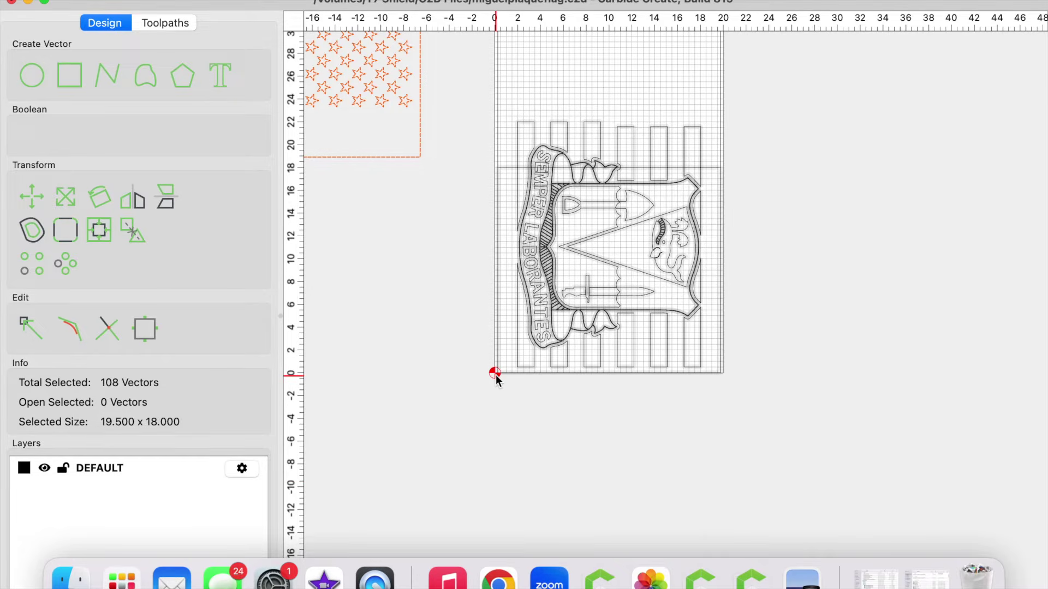
# - Move the crest group off the stock, trial-fit the star group in the border's lower-right corner, and move it back beside the stock
pyautogui.click(538, 239)
pyautogui.moveTo(539, 238); pyautogui.dragTo(840, 231)
pyautogui.click(419, 87)
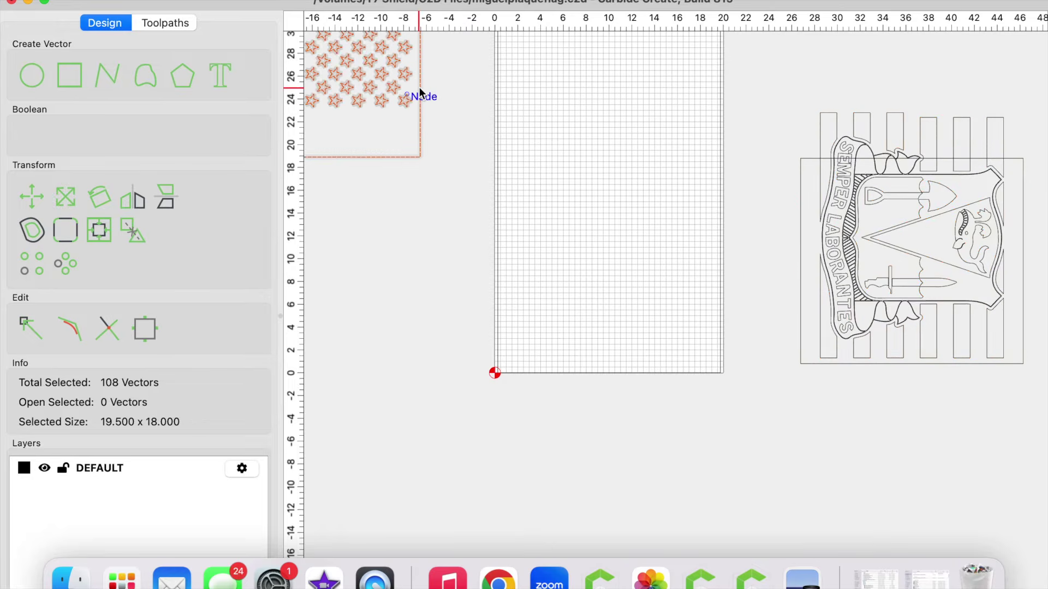
pyautogui.moveTo(420, 158); pyautogui.dragTo(719, 372)
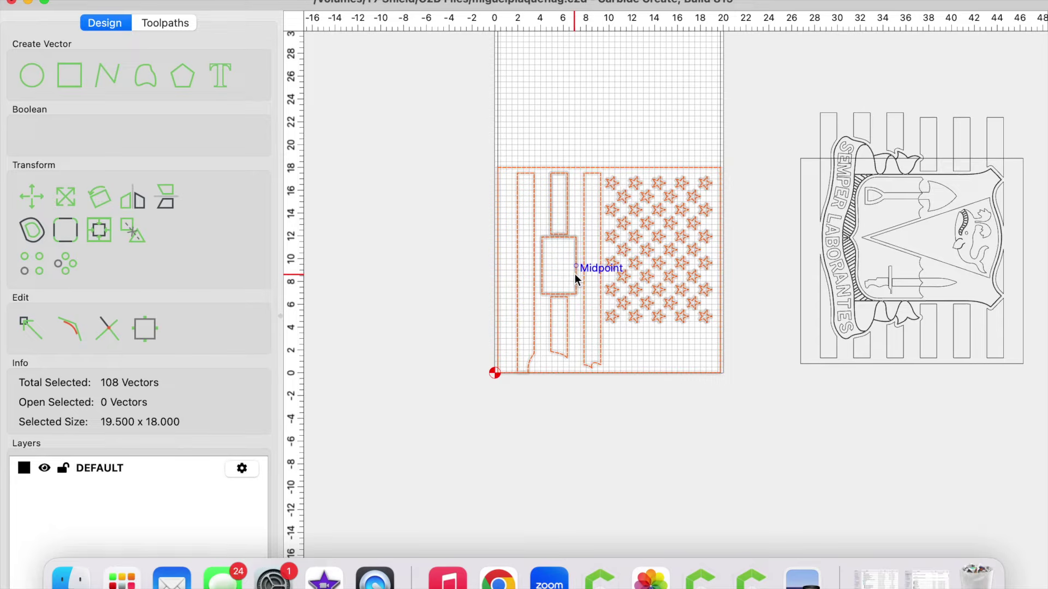
pyautogui.moveTo(672, 293); pyautogui.dragTo(403, 136)
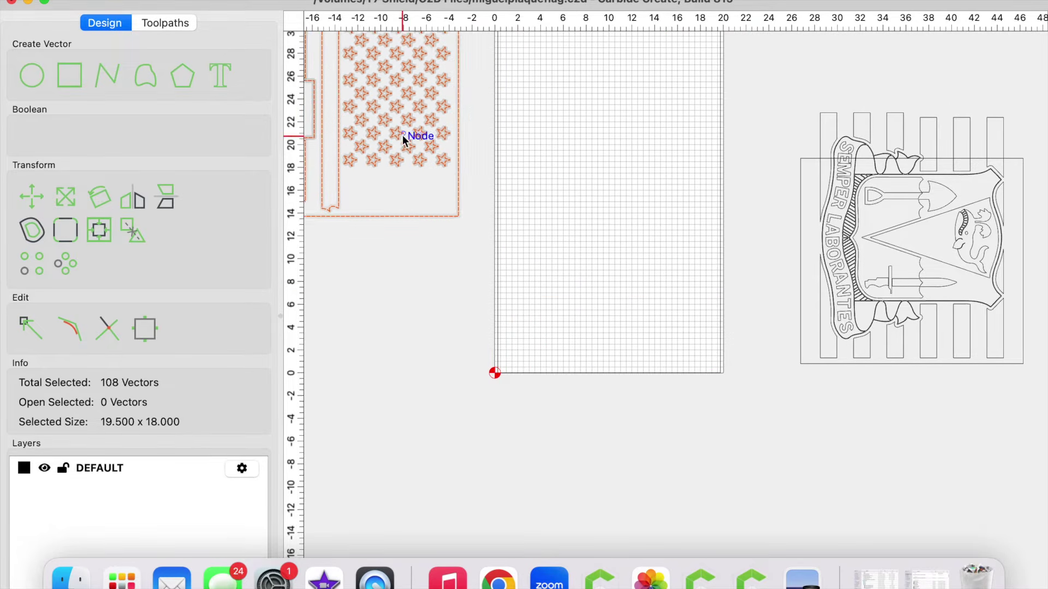
# - Place the crest group back on the stock, aligned with the lower-left corner of the border rectangle
pyautogui.click(800, 364)
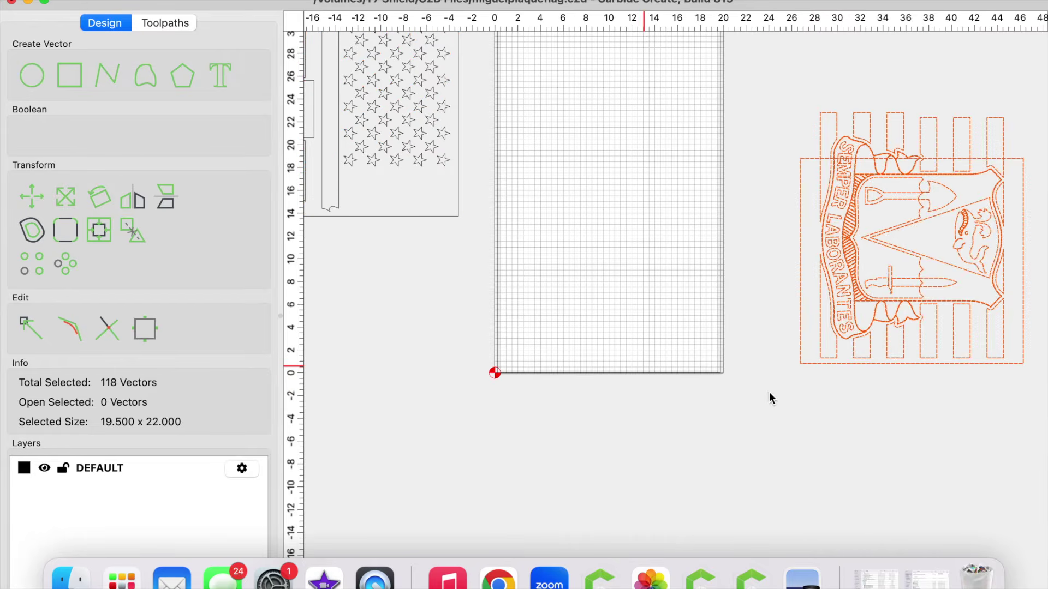
pyautogui.moveTo(800, 365); pyautogui.dragTo(499, 373)
pyautogui.scroll(5, 499, 373)
pyautogui.scroll(2, 499, 373)
pyautogui.scroll(1, 508, 392)
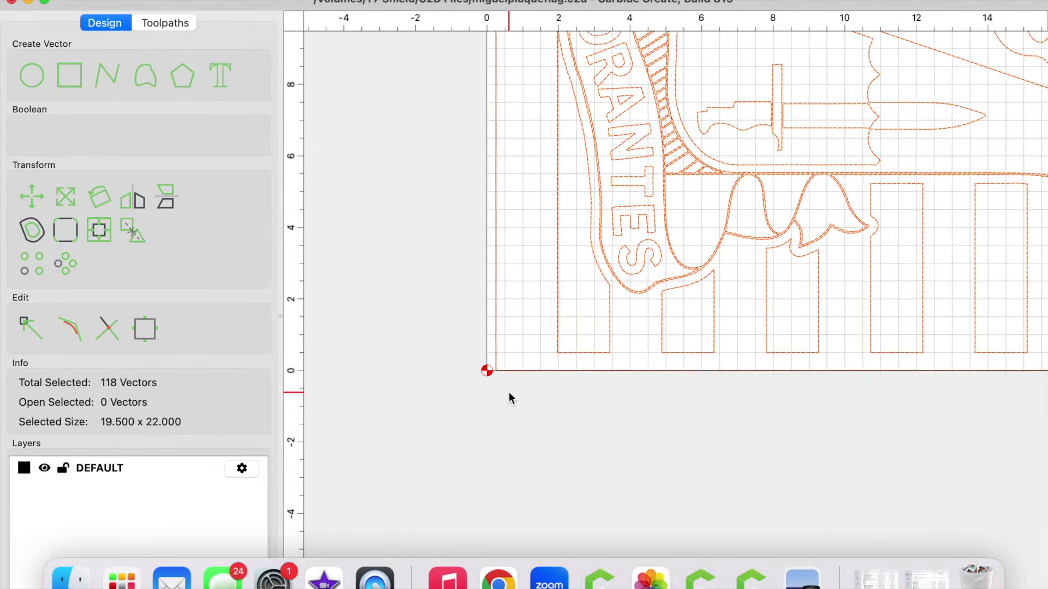
pyautogui.scroll(-3, 509, 392)
pyautogui.moveTo(453, 208); pyautogui.dragTo(407, 293, button='right')
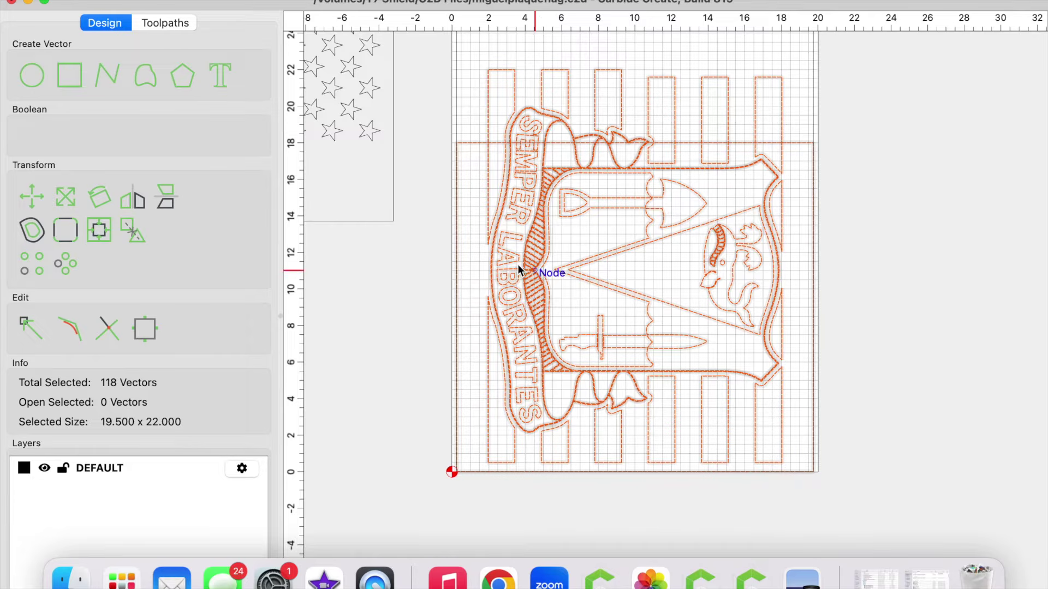
pyautogui.scroll(-2, 518, 264)
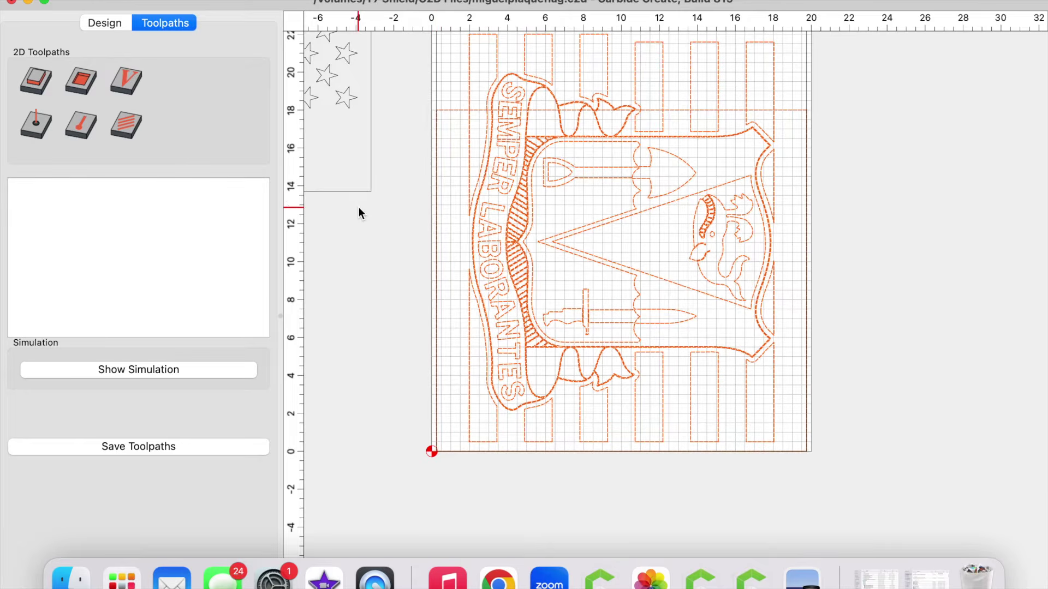
# - Separate the 19.5 by 18 in rectangle from the crest artwork and move it clear of the stock
pyautogui.click(120, 21)
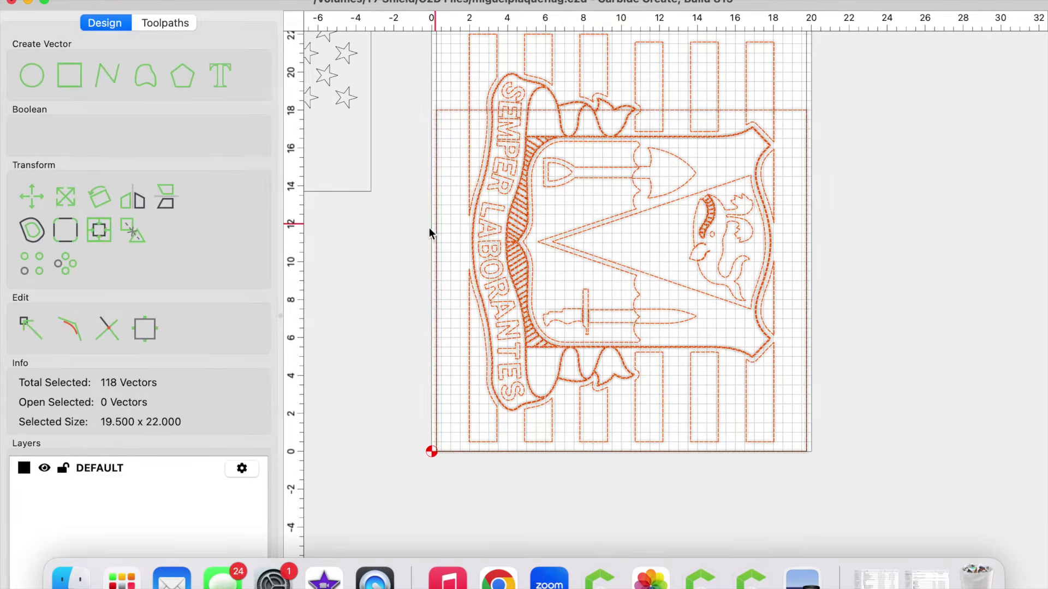
pyautogui.click(430, 229)
pyautogui.click(459, 111)
pyautogui.click(400, 148)
pyautogui.click(460, 109)
pyautogui.moveTo(457, 110); pyautogui.dragTo(889, 153)
pyautogui.scroll(-3, 731, 261)
pyautogui.scroll(1, 731, 260)
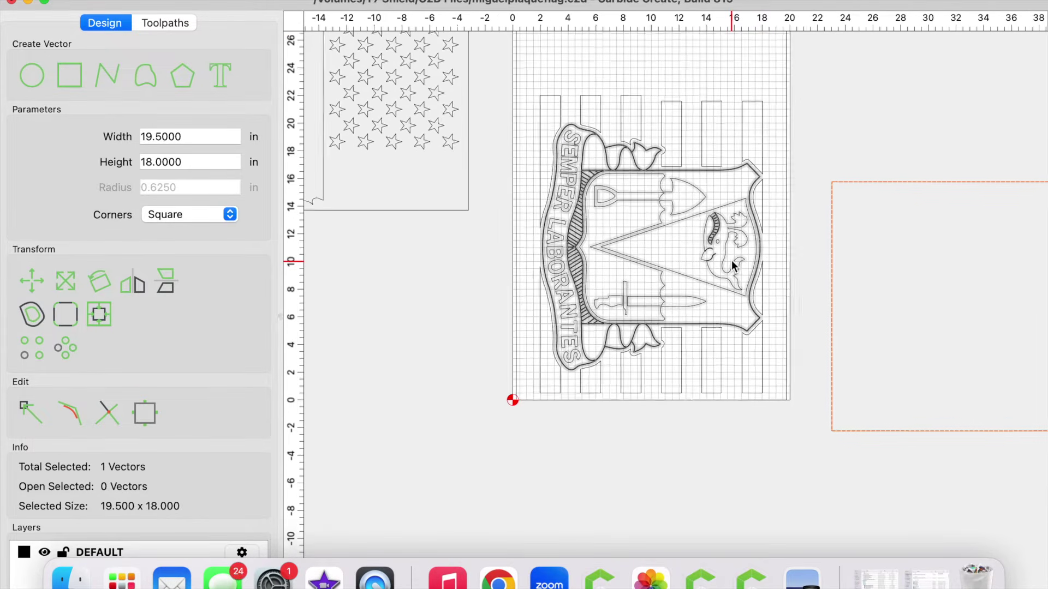
# - Start an Advanced VCarve toolpath from all the crest and stripe vectors on the stock, with the area pocket tool enabled
pyautogui.moveTo(491, 70); pyautogui.dragTo(797, 442)
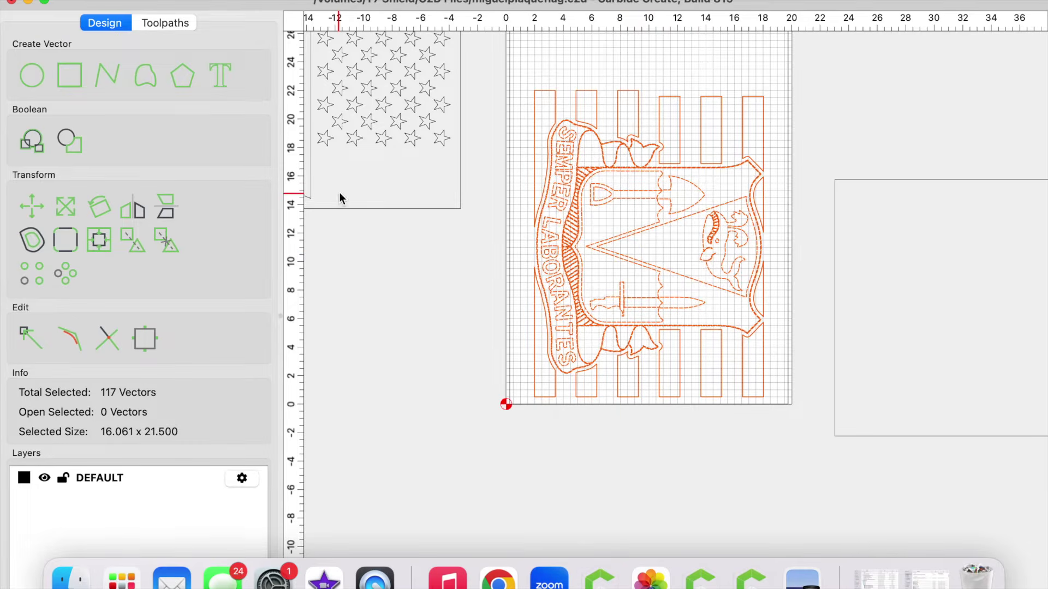
pyautogui.click(175, 23)
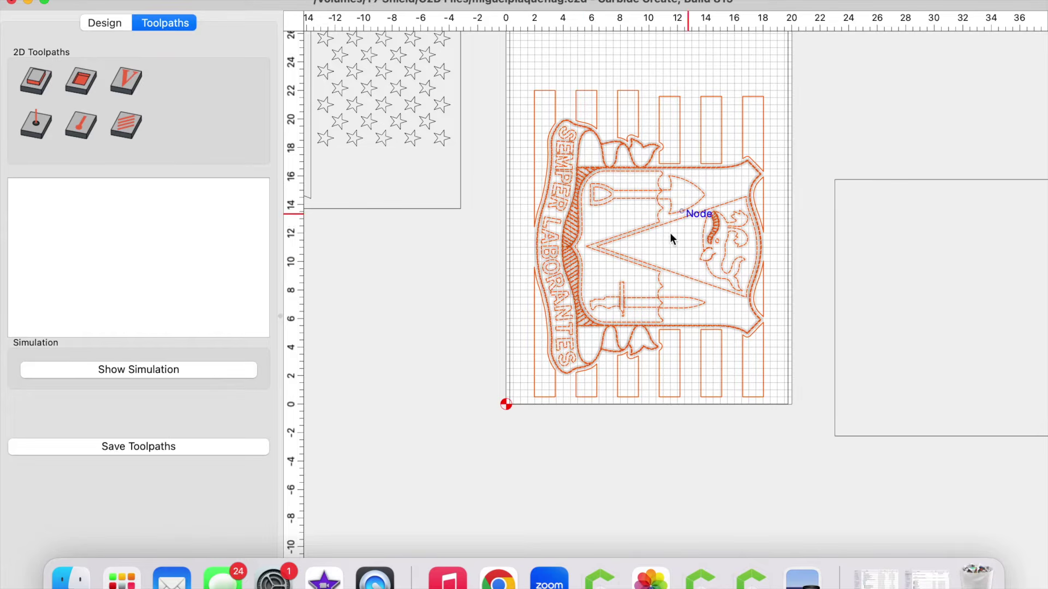
pyautogui.click(130, 77)
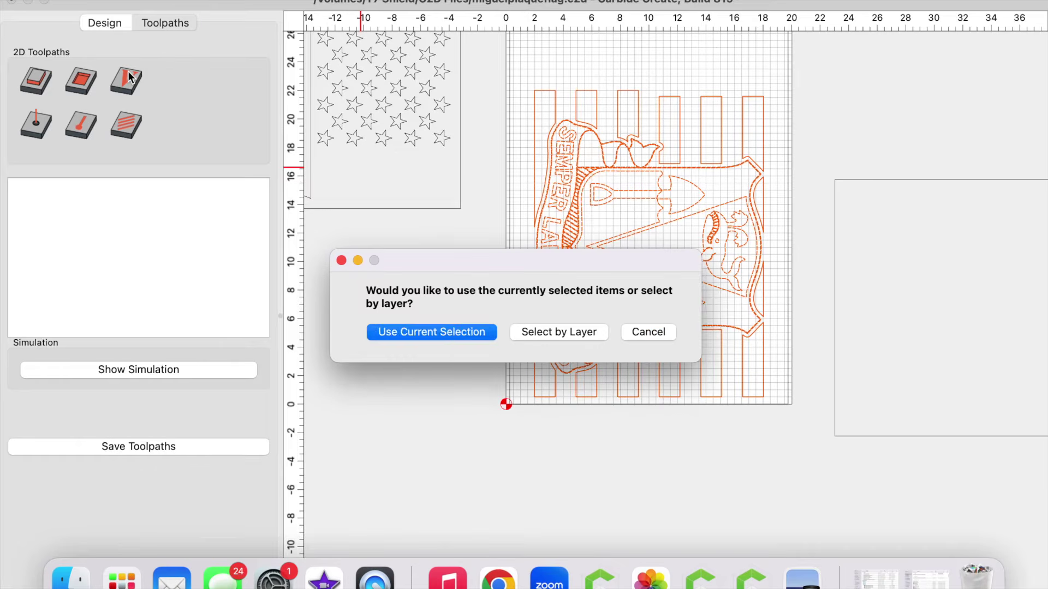
pyautogui.click(436, 329)
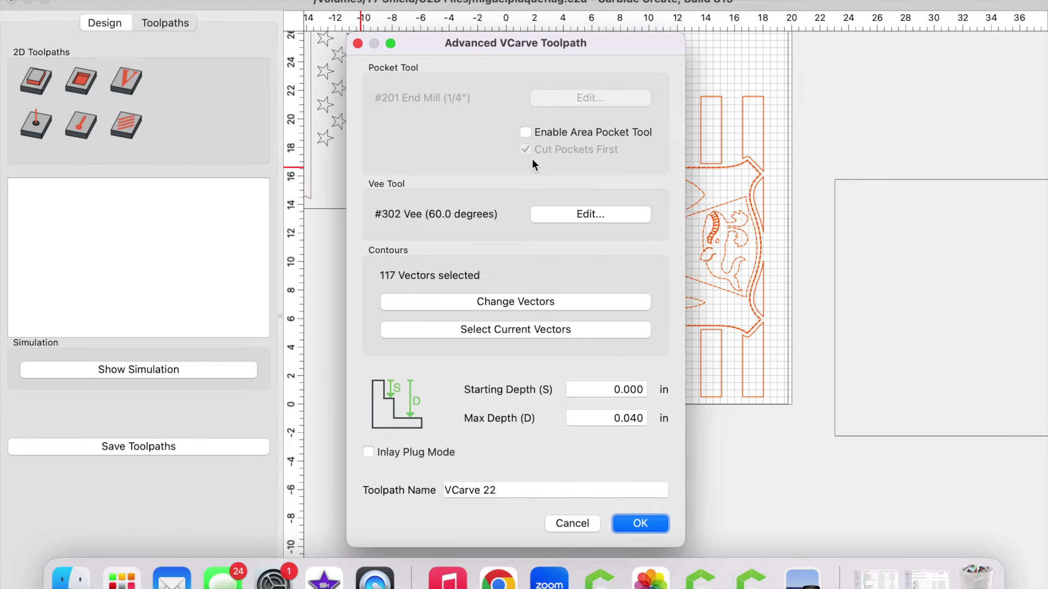
pyautogui.click(544, 131)
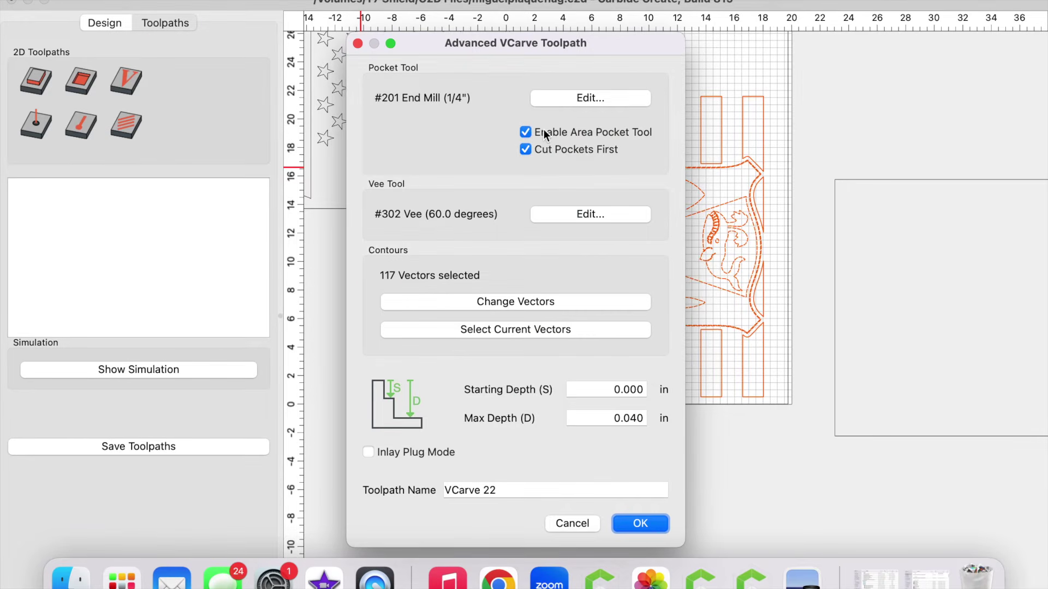
# - Set the #201 End Mill pocket tool to a plunge rate of 80 and a feed rate of 90
pyautogui.click(582, 98)
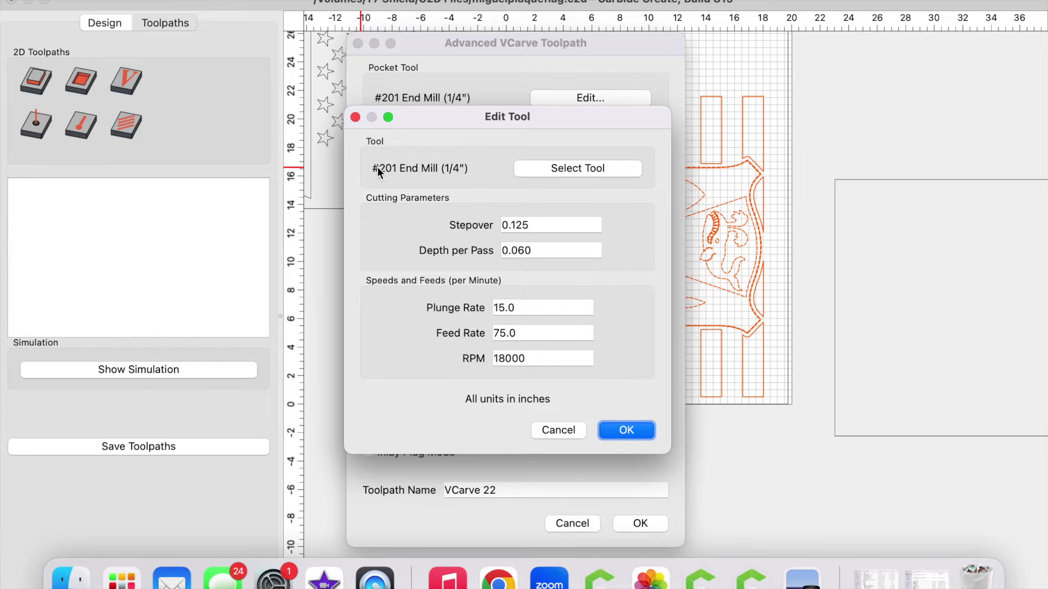
pyautogui.doubleClick(508, 308)
pyautogui.write('80')
pyautogui.press('Tab')
pyautogui.write('90')
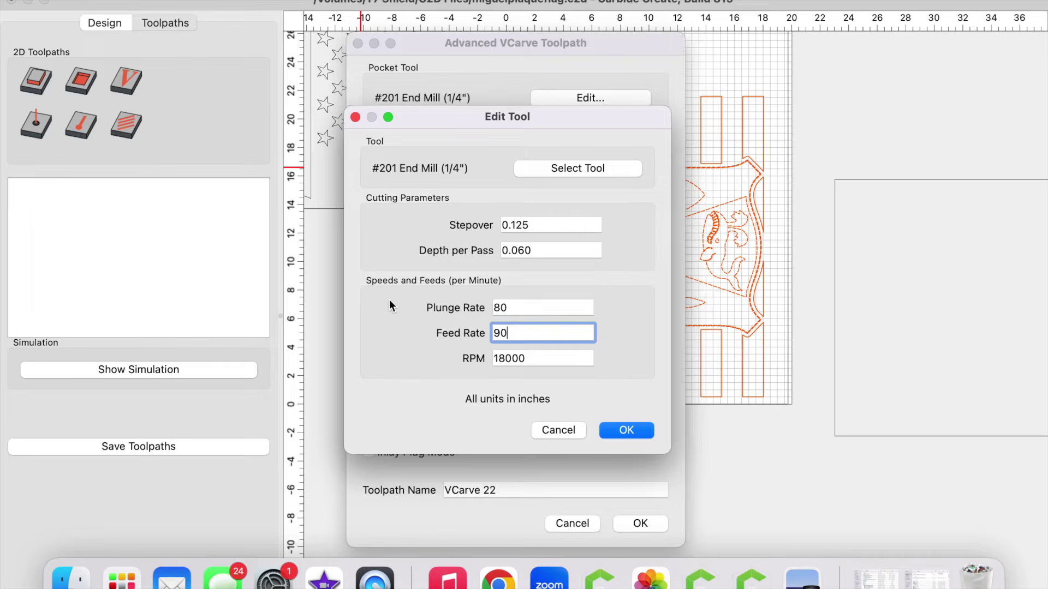
pyautogui.press('Tab')
pyautogui.click(629, 429)
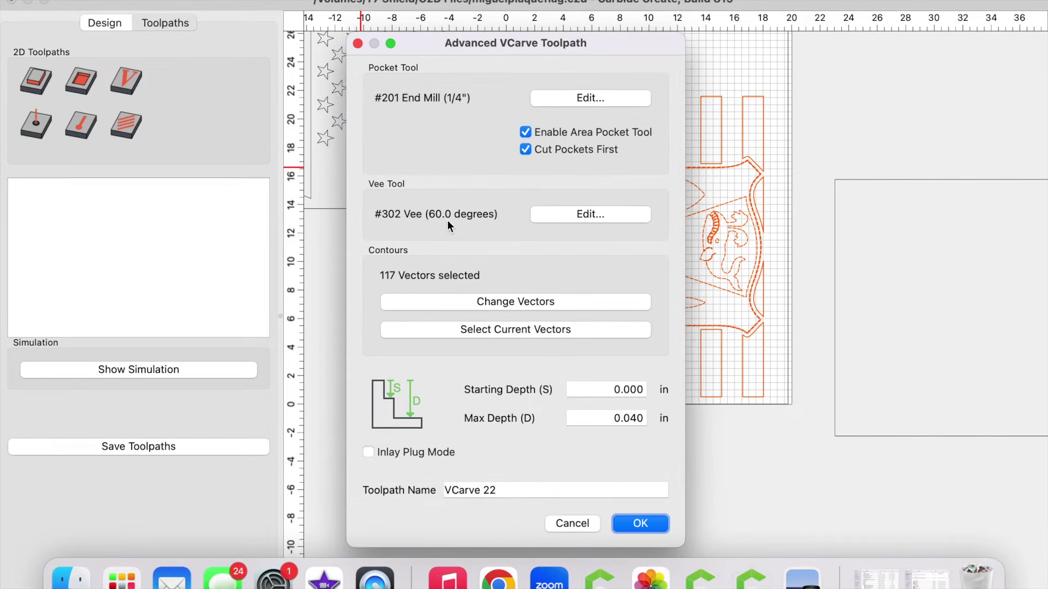
# - Set the #302 Vee tool to a plunge rate of 80 and a feed rate of 90
pyautogui.click(539, 214)
pyautogui.moveTo(519, 308); pyautogui.dragTo(401, 308)
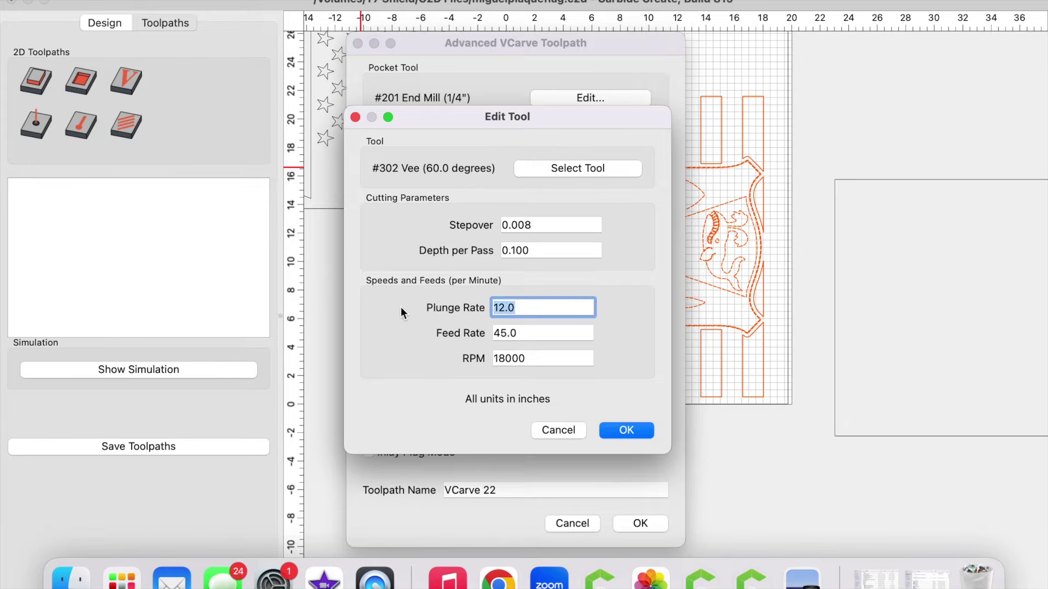
pyautogui.write('80')
pyautogui.press('Tab')
pyautogui.write('90')
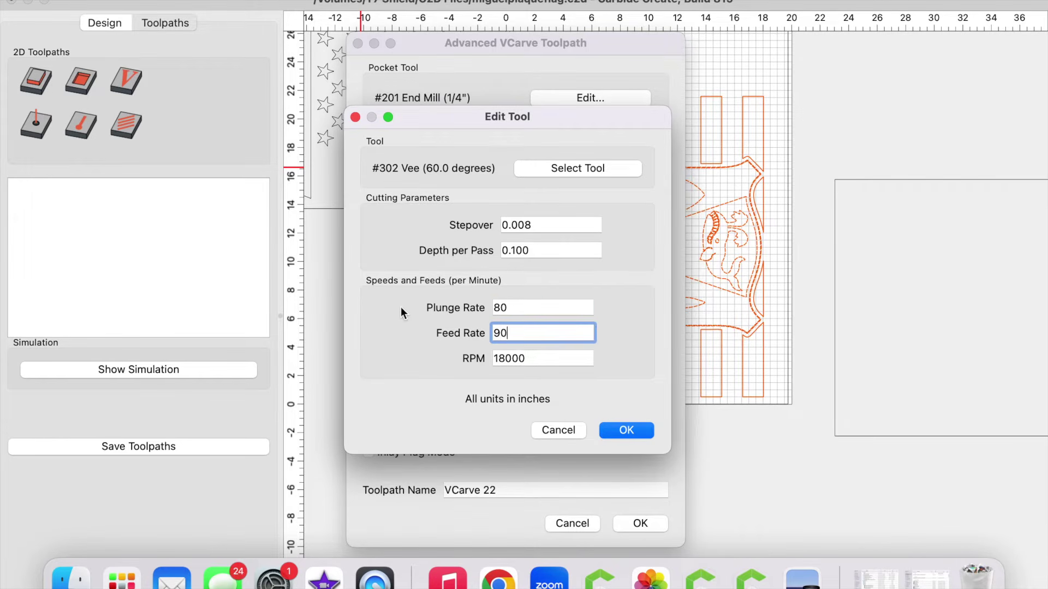
pyautogui.click(626, 431)
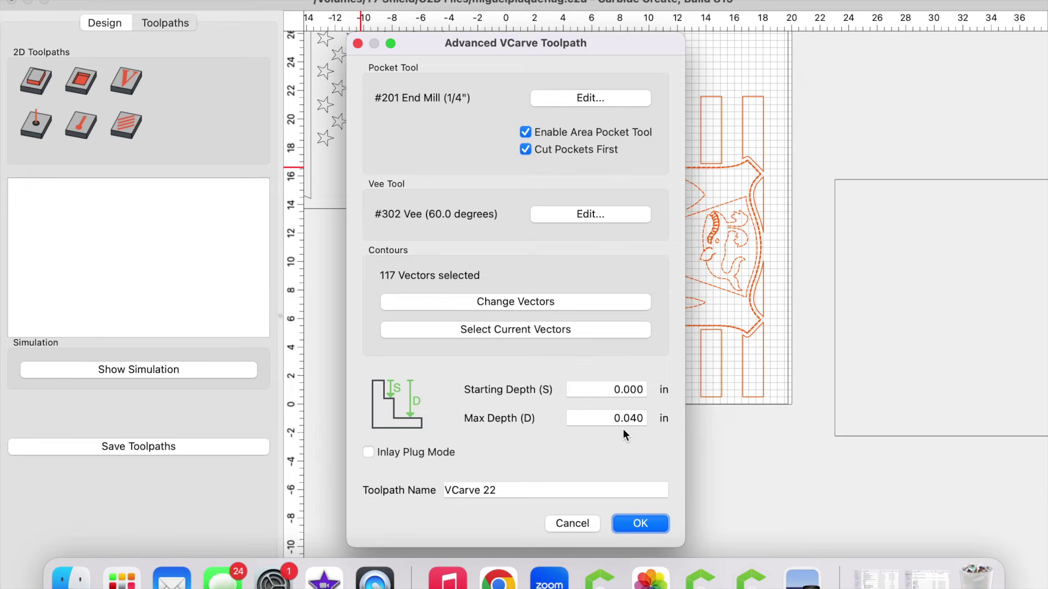
# - Set the VCarve maximum depth to 0.02 in and generate the pocket and vee toolpaths
pyautogui.click(629, 419)
pyautogui.moveTo(629, 419); pyautogui.dragTo(663, 419)
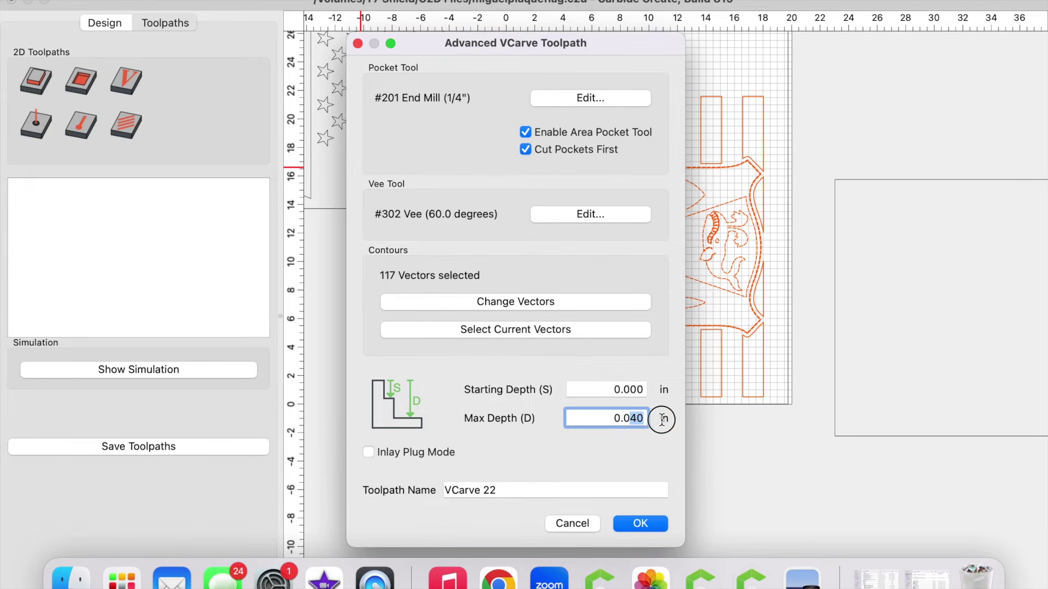
pyautogui.write('2')
pyautogui.press('Return')
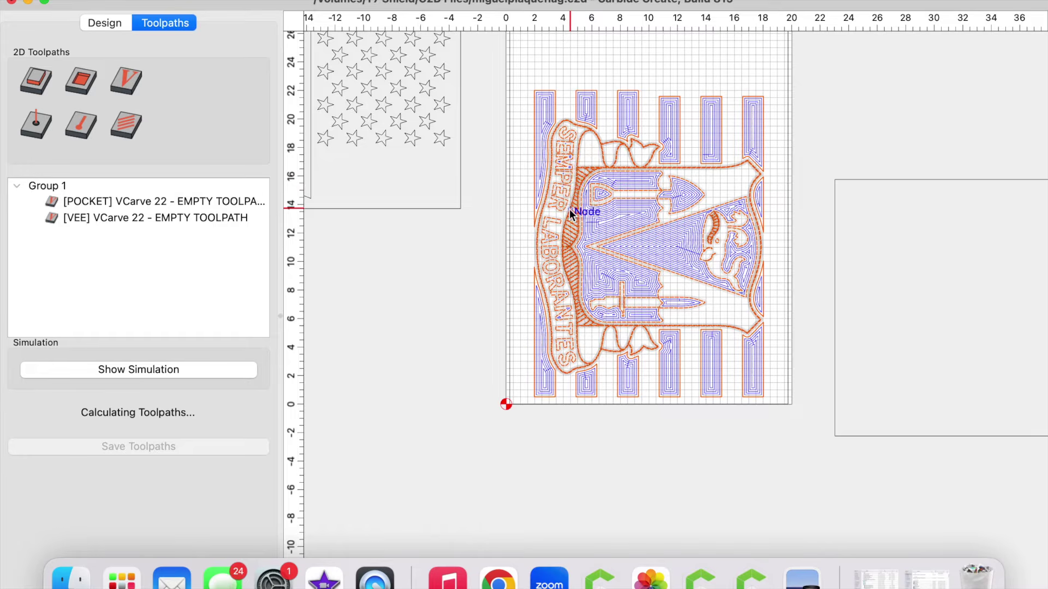
# - Delete the toolpath group containing the crest's pocket and vee toolpaths
pyautogui.click(116, 187)
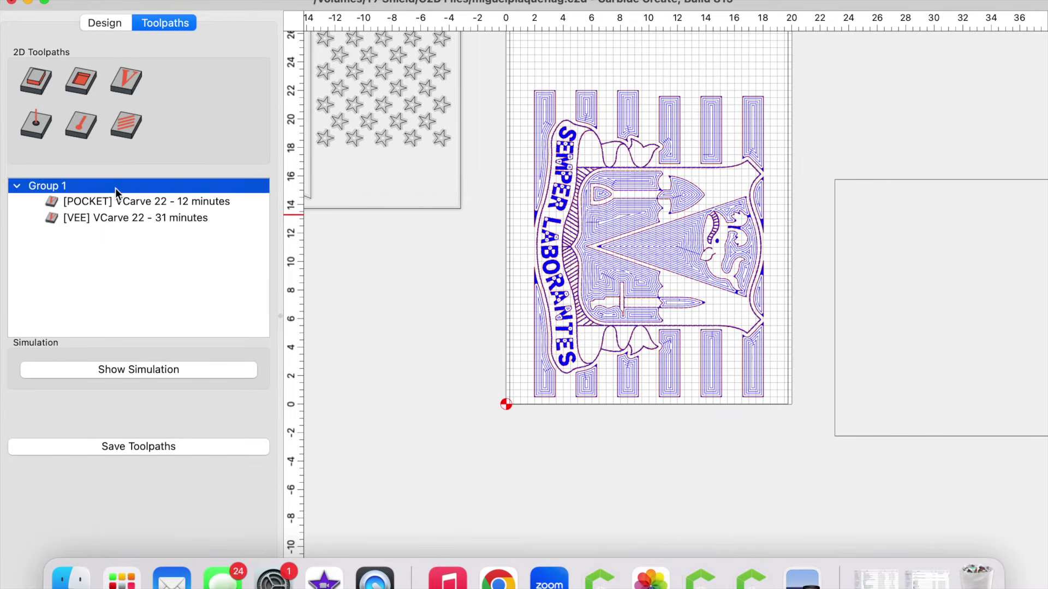
pyautogui.rightClick(115, 188)
pyautogui.click(130, 217)
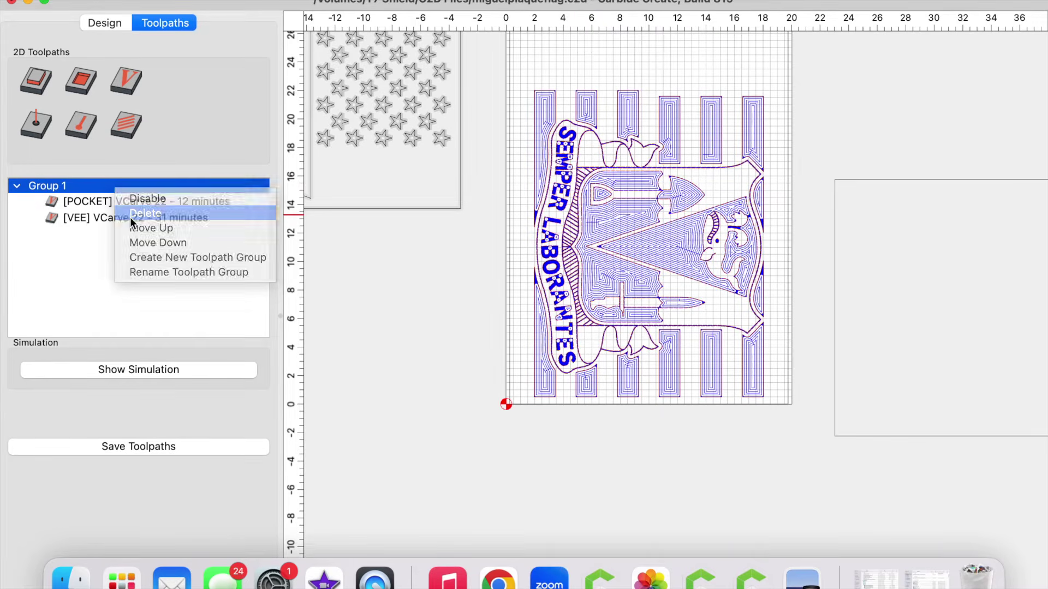
# - Start an area-pocket VCarve toolpath on the crest vectors and set its #201 End Mill to plunge rate 80 and feed rate 90
pyautogui.click(131, 80)
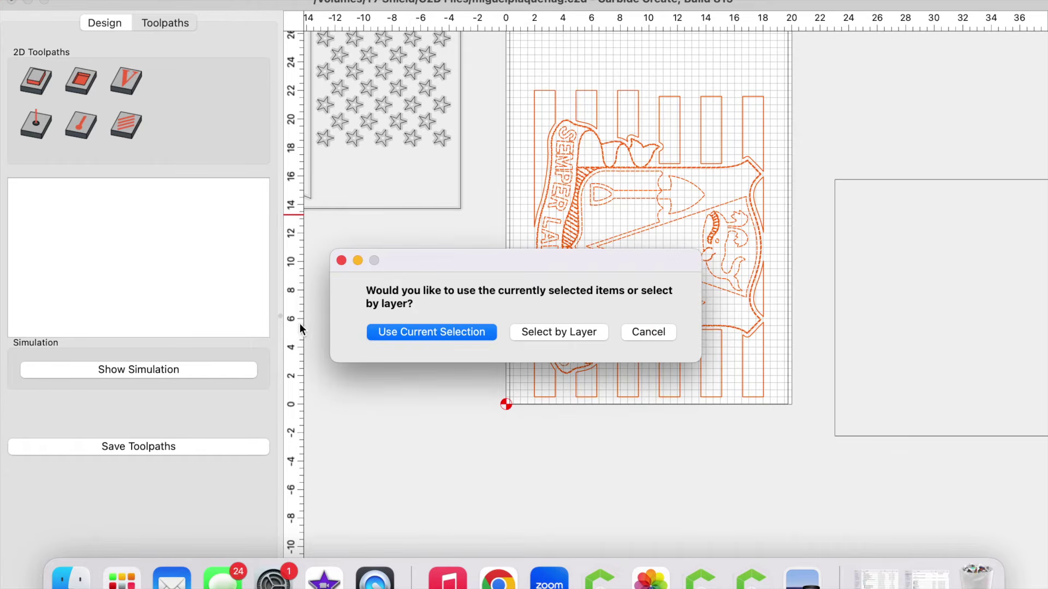
pyautogui.click(398, 335)
pyautogui.click(573, 133)
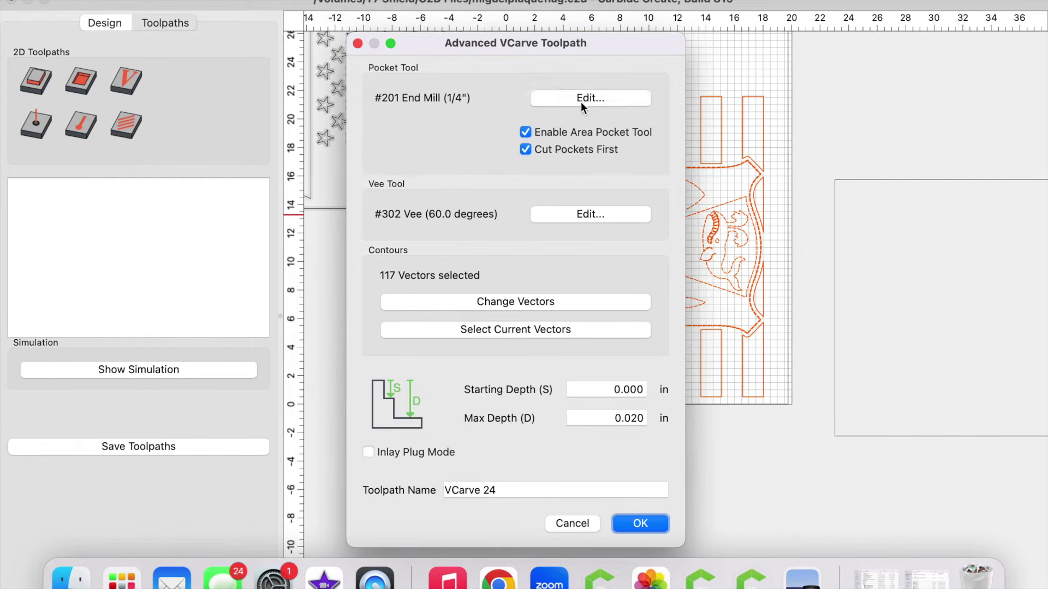
pyautogui.click(581, 100)
pyautogui.doubleClick(518, 308)
pyautogui.write('80')
pyautogui.press('Tab')
pyautogui.write('90')
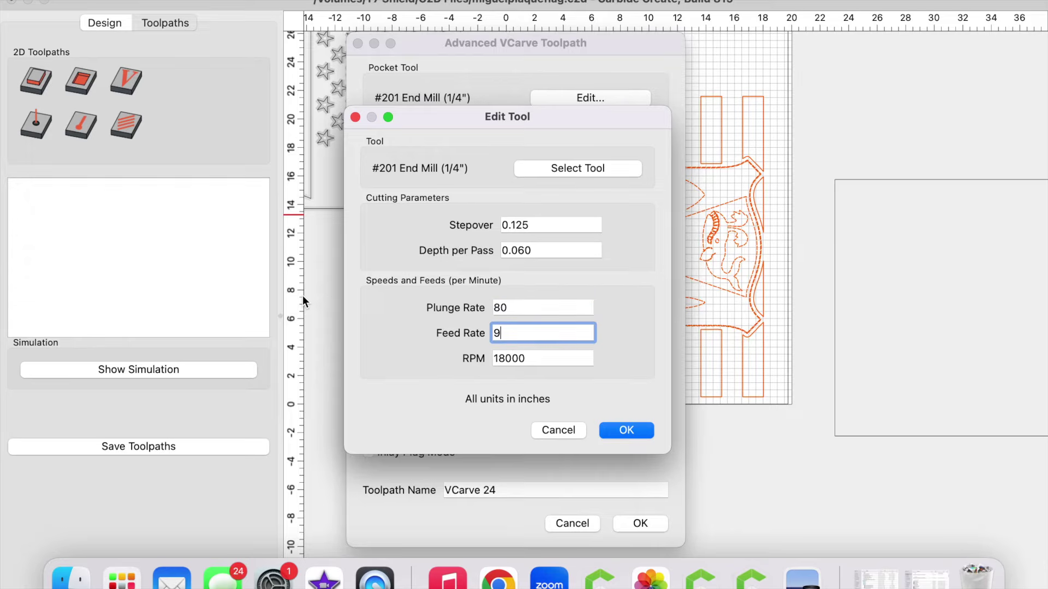
pyautogui.click(617, 433)
# - Set the crest VCarve's #302 Vee tool to a plunge rate of 80 and a feed rate of 90
pyautogui.click(598, 208)
pyautogui.doubleClick(526, 308)
pyautogui.write('80')
pyautogui.press('Tab')
pyautogui.write('90')
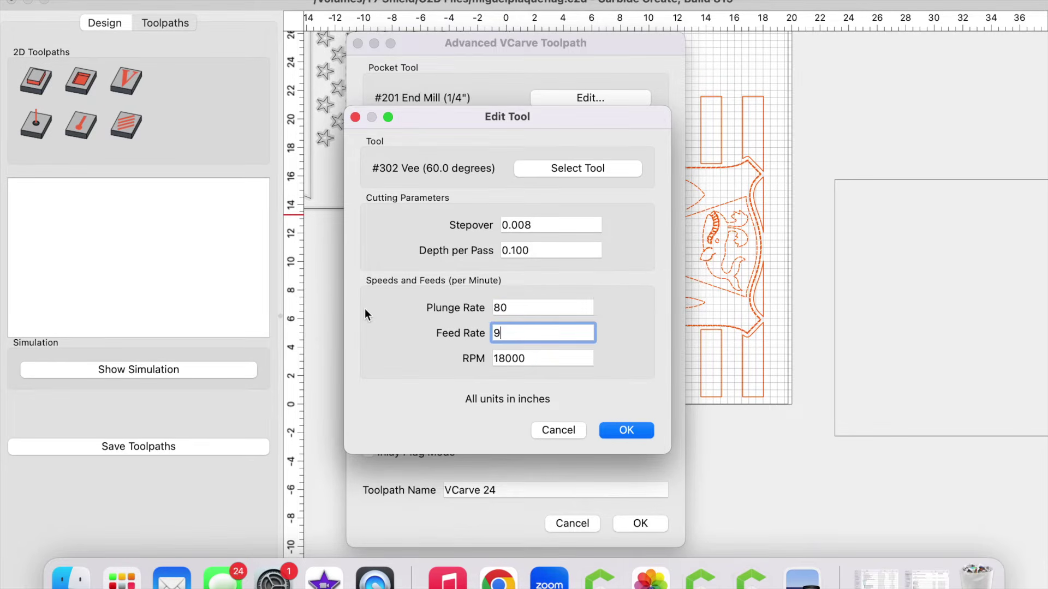
pyautogui.click(617, 431)
# - Set the crest VCarve's maximum depth to 0.04 in and generate its toolpaths
pyautogui.doubleClick(625, 414)
pyautogui.write('0.04')
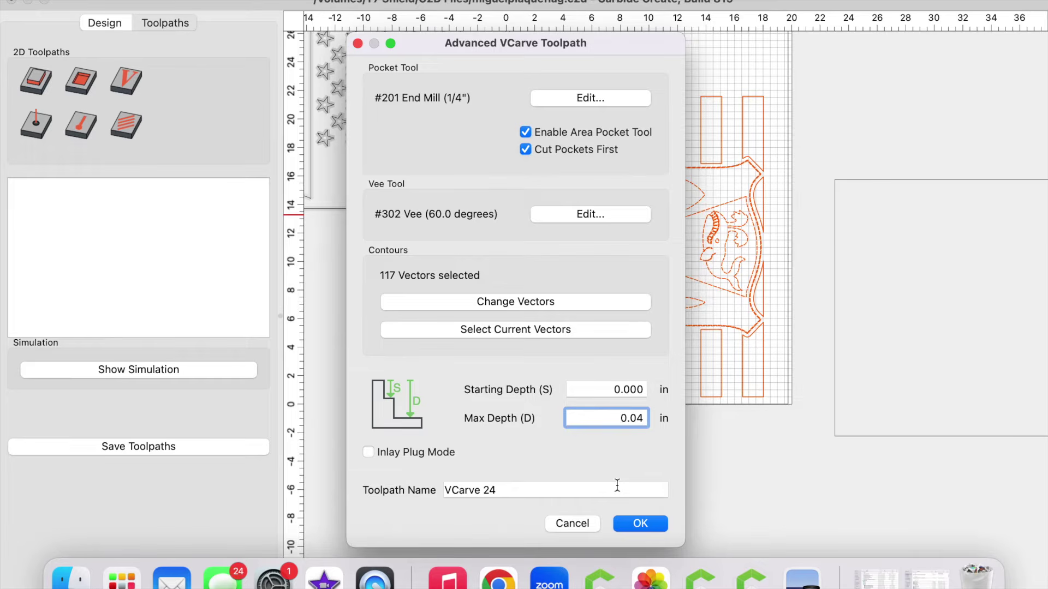
pyautogui.click(642, 523)
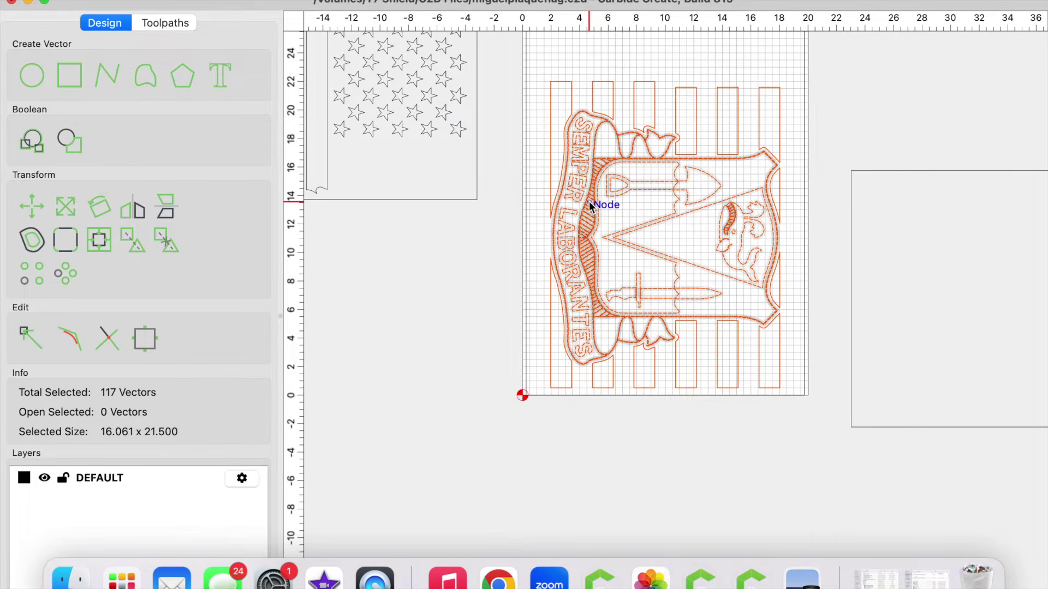
# - Move the crest artwork off the stock and place the stars section against the stock's lower edge
pyautogui.moveTo(587, 143); pyautogui.dragTo(916, 185)
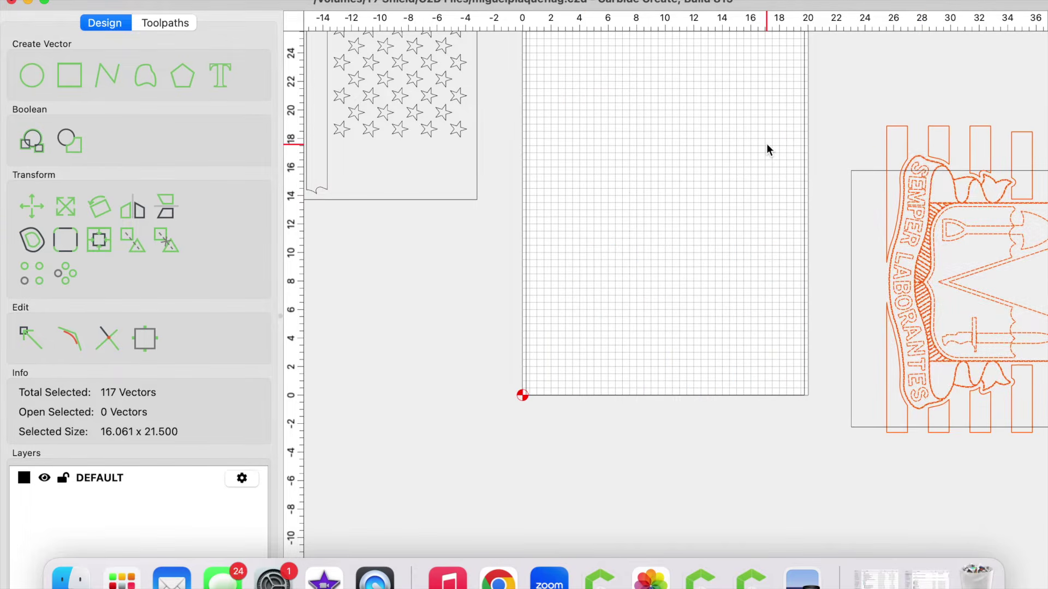
pyautogui.click(453, 133)
pyautogui.moveTo(475, 199); pyautogui.dragTo(805, 394)
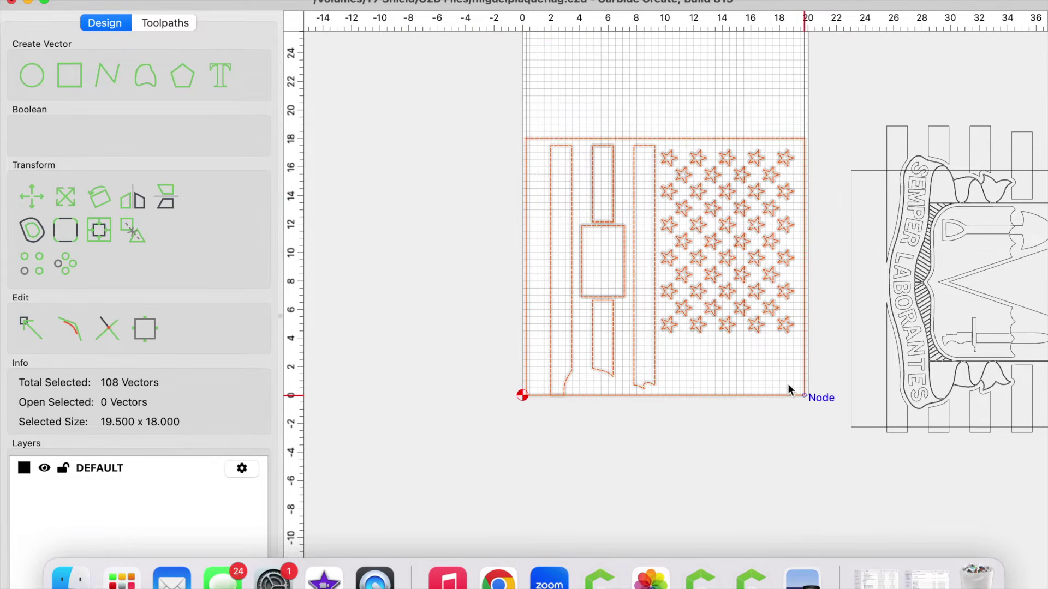
# - Ungroup the stars section and move its 19.5 by 18 in border rectangle below the stock
pyautogui.click(489, 259)
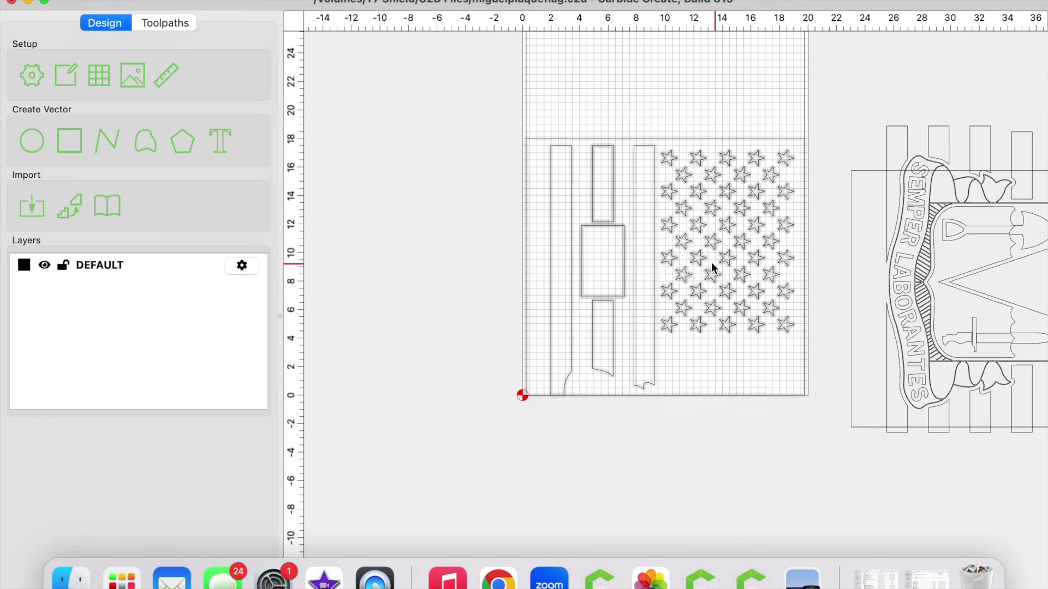
pyautogui.click(593, 135)
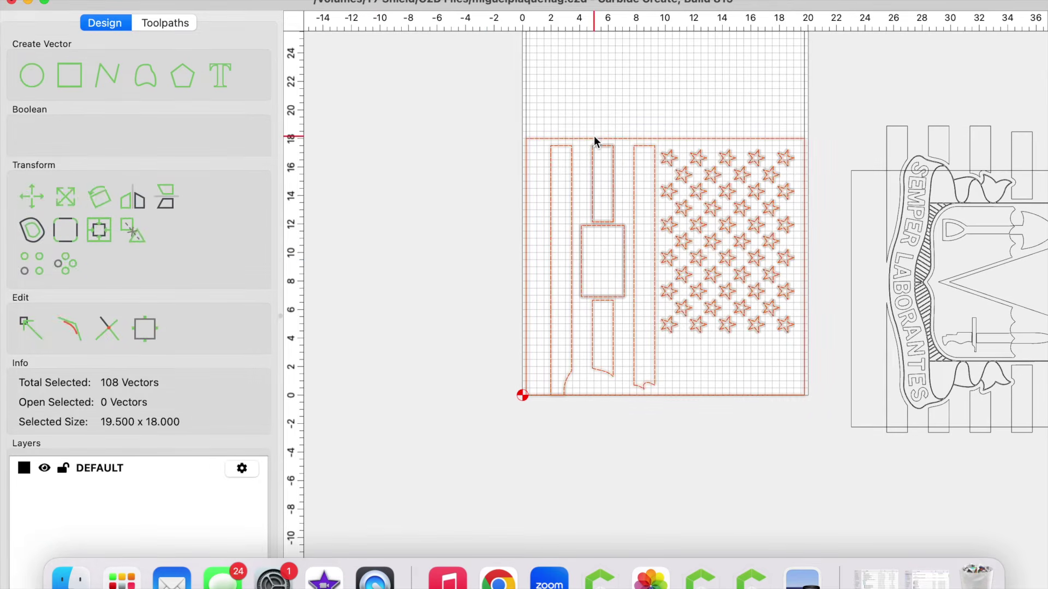
pyautogui.click(136, 232)
pyautogui.click(436, 219)
pyautogui.moveTo(566, 138); pyautogui.dragTo(508, 527)
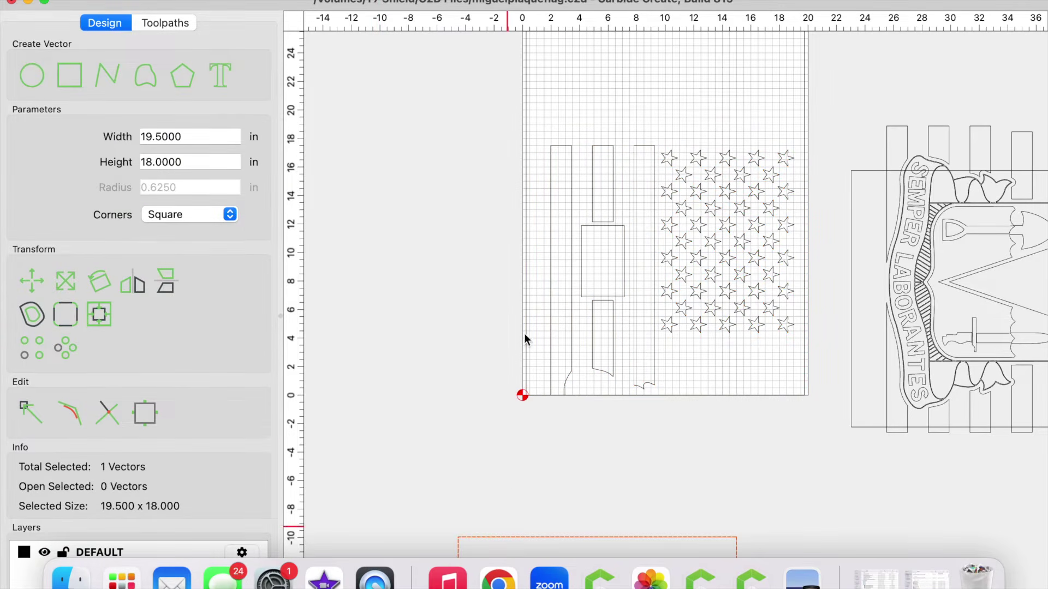
# - Select the seven stripe and rectangle vectors beside the stars and delete the toolpath group made for the crest
pyautogui.click(564, 221)
pyautogui.click(622, 196)
pyautogui.moveTo(622, 195); pyautogui.dragTo(660, 391)
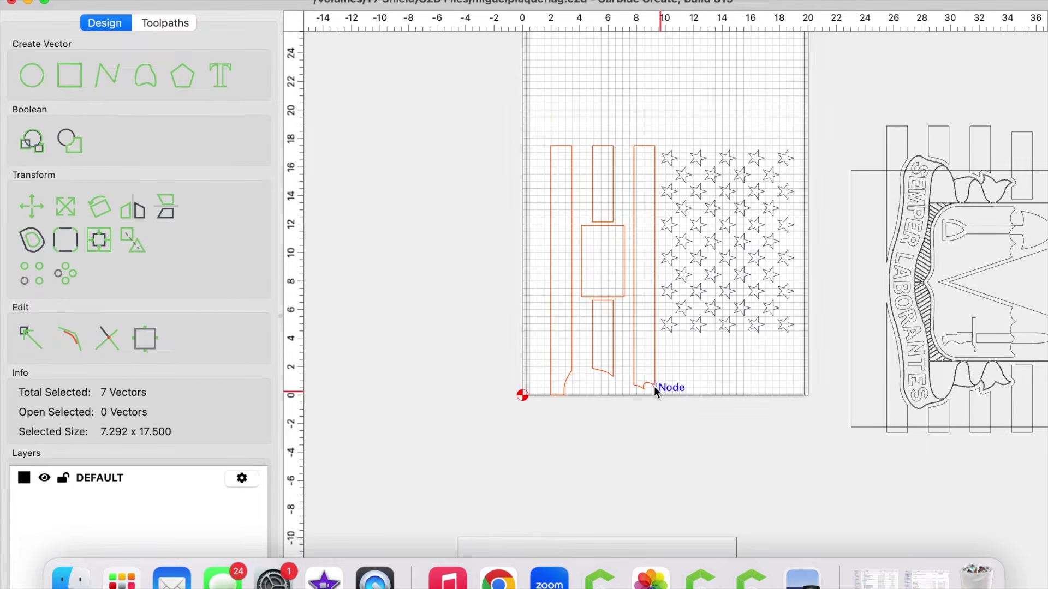
pyautogui.click(180, 22)
pyautogui.click(129, 189)
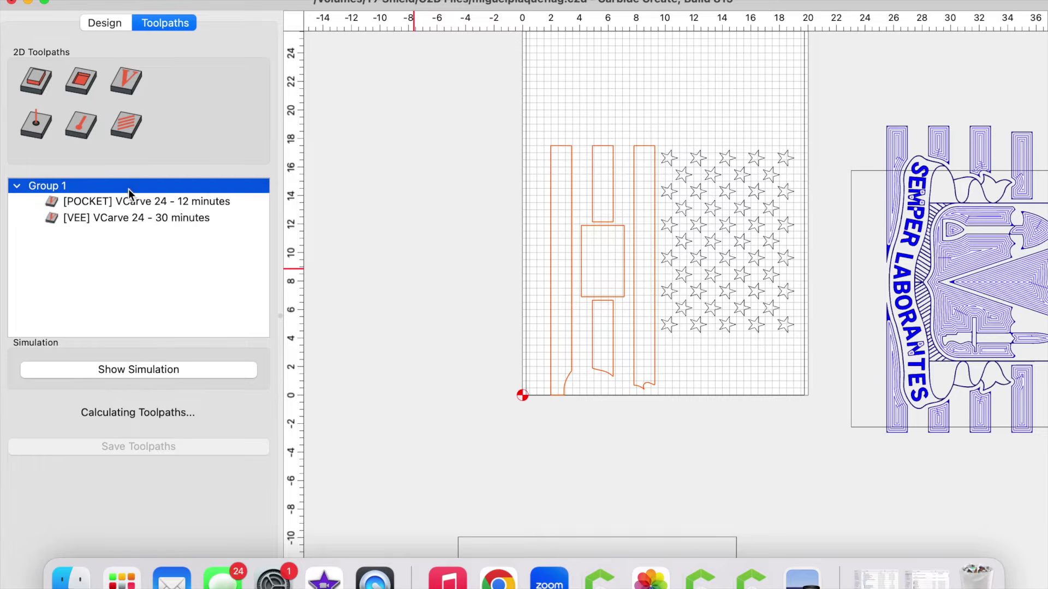
pyautogui.rightClick(129, 189)
pyautogui.click(150, 215)
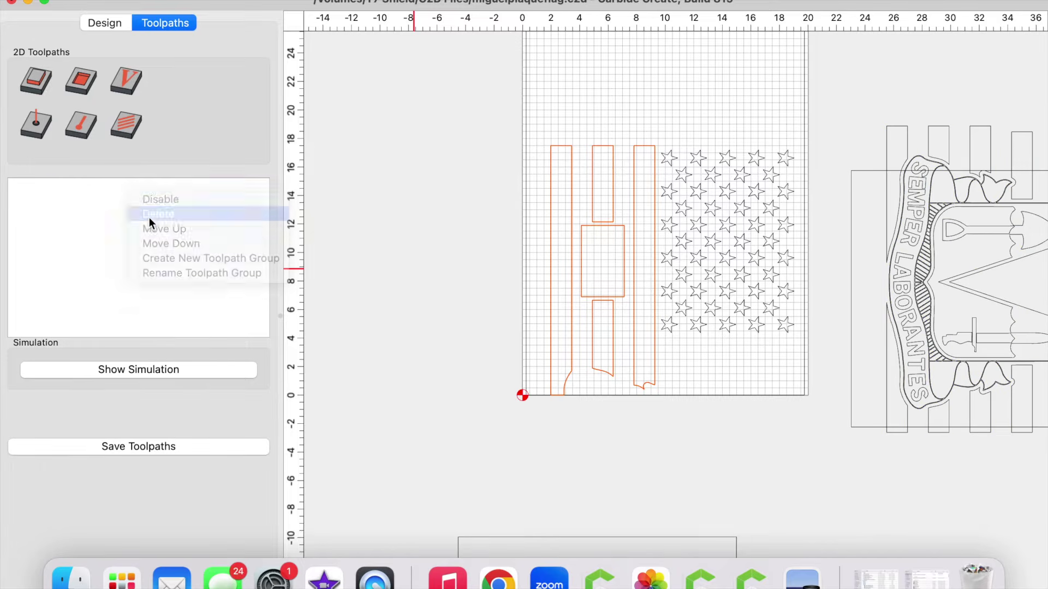
# - Start an area-pocket VCarve on the selected stripe vectors and set its #201 End Mill to plunge rate 80 and feed rate 90
pyautogui.click(131, 74)
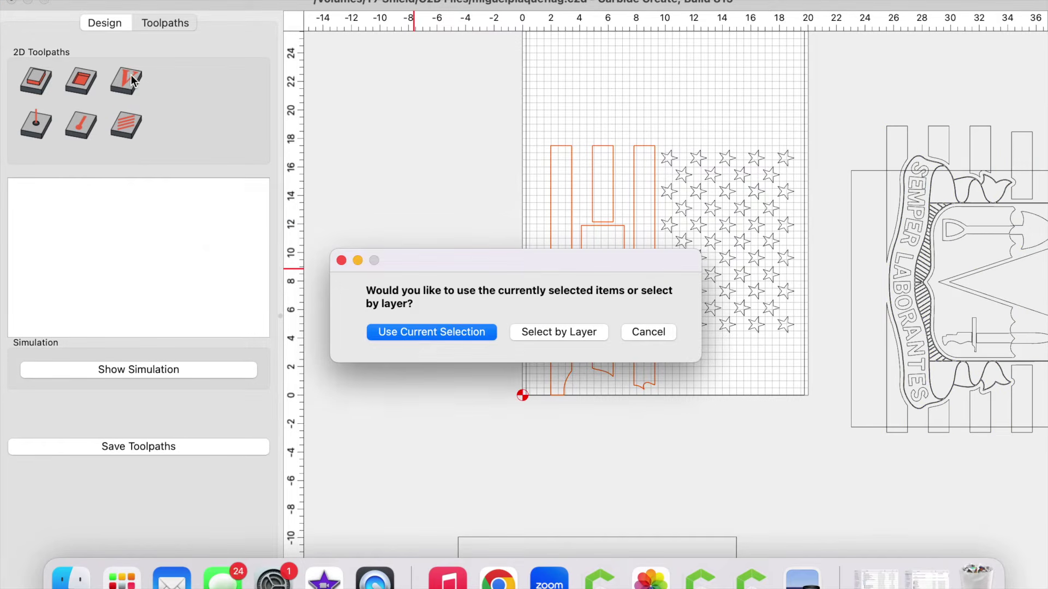
pyautogui.click(407, 336)
pyautogui.click(562, 136)
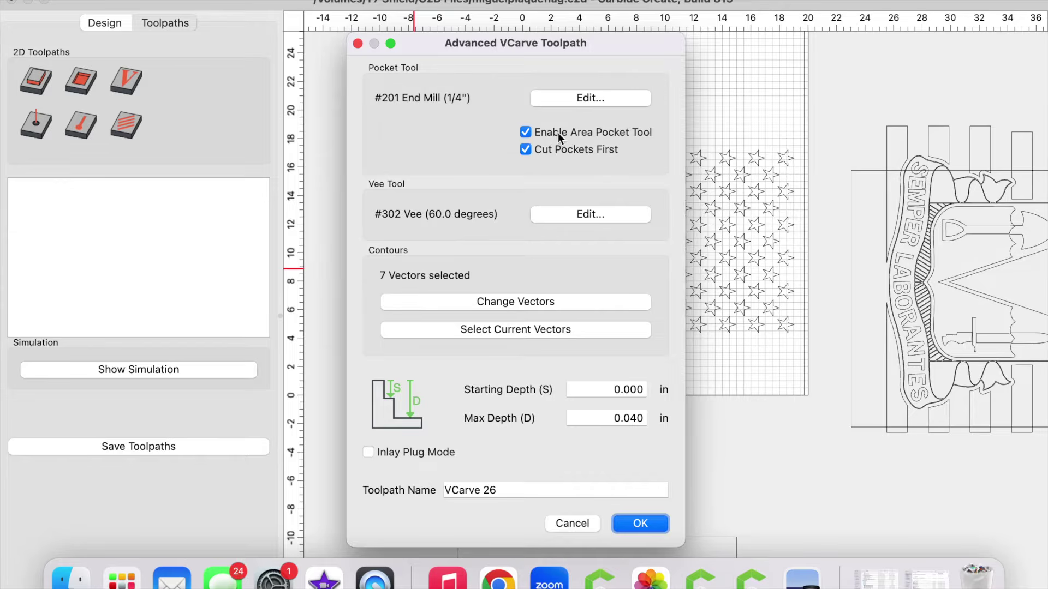
pyautogui.click(570, 94)
pyautogui.doubleClick(505, 307)
pyautogui.write('80')
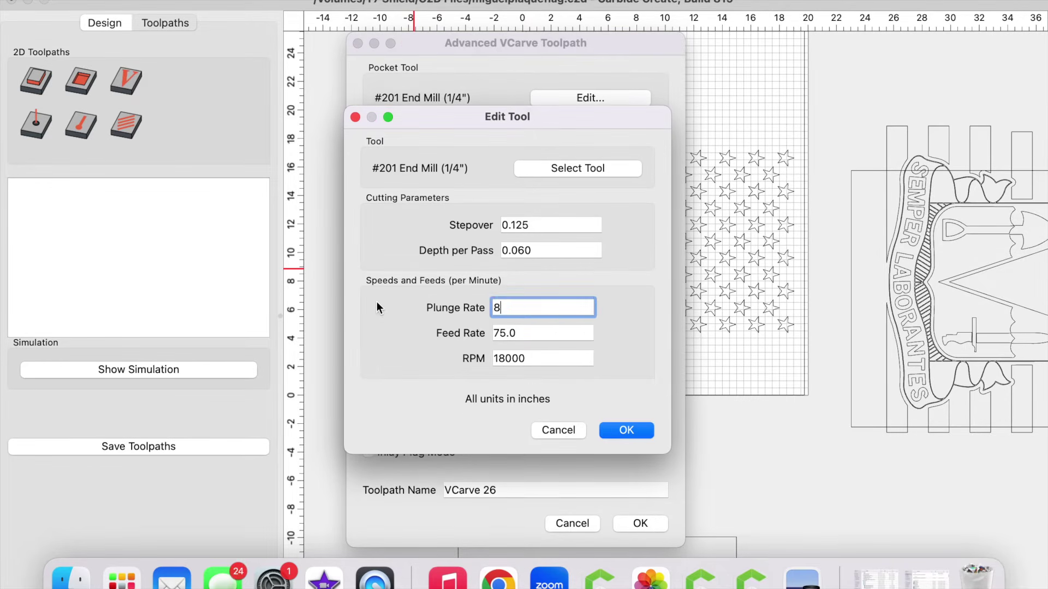
pyautogui.press('Tab')
pyautogui.write('90')
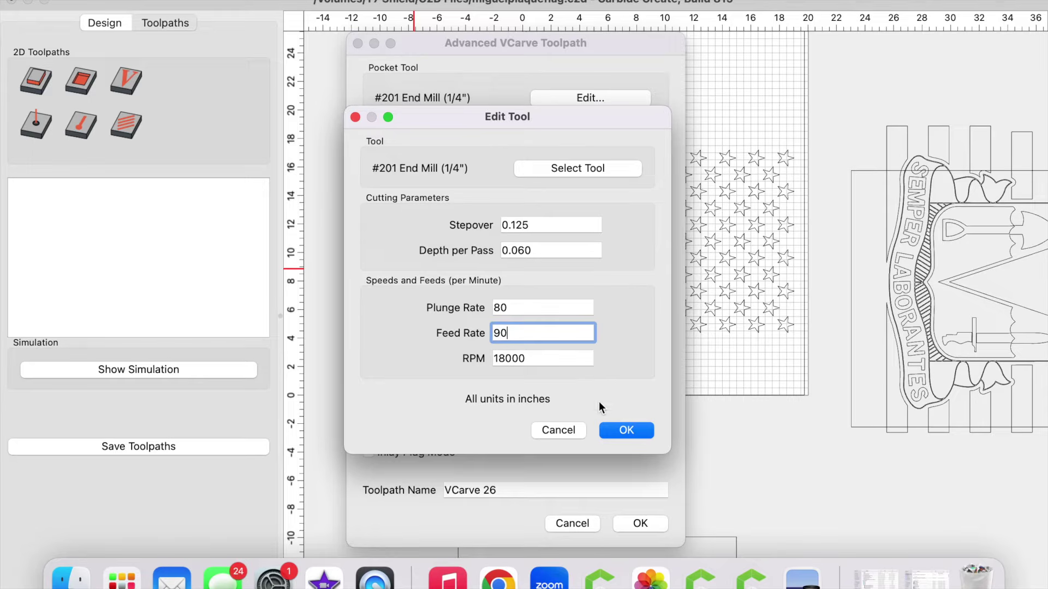
pyautogui.click(625, 430)
# - Set the #302 Vee tool to plunge rate 80 and feed rate 90, and generate the stripes' toolpaths at 0.04 in maximum depth
pyautogui.click(544, 214)
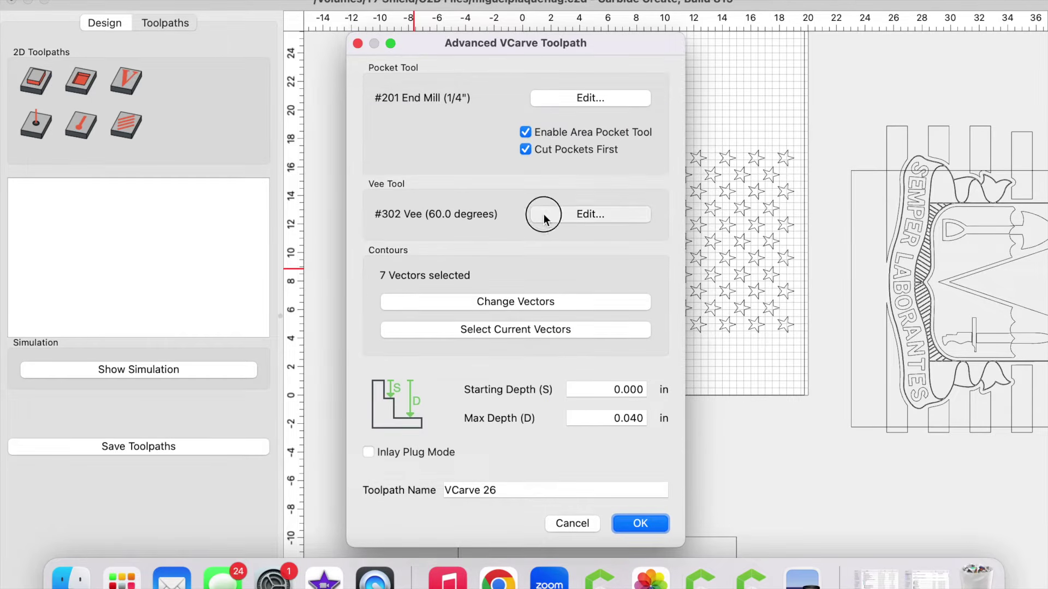
pyautogui.doubleClick(526, 307)
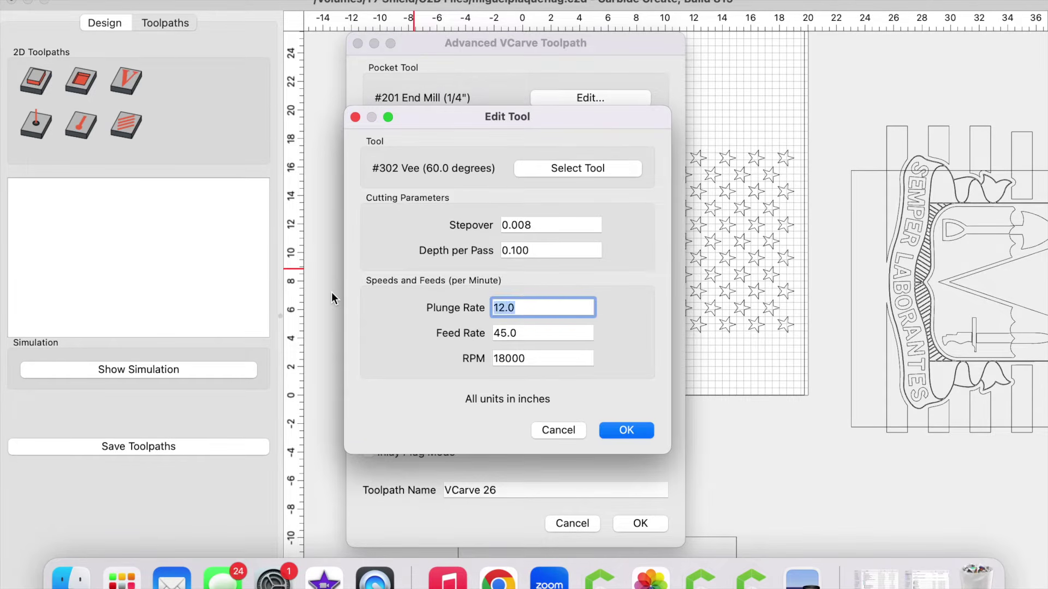
pyautogui.write('80')
pyautogui.press('Tab')
pyautogui.write('90')
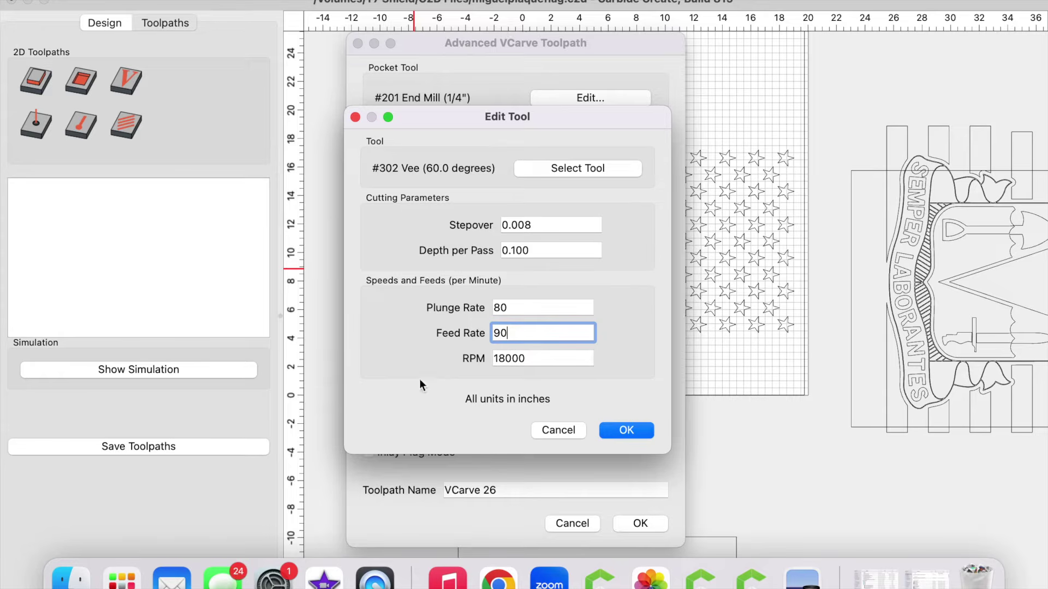
pyautogui.click(611, 425)
pyautogui.moveTo(621, 419); pyautogui.dragTo(650, 421)
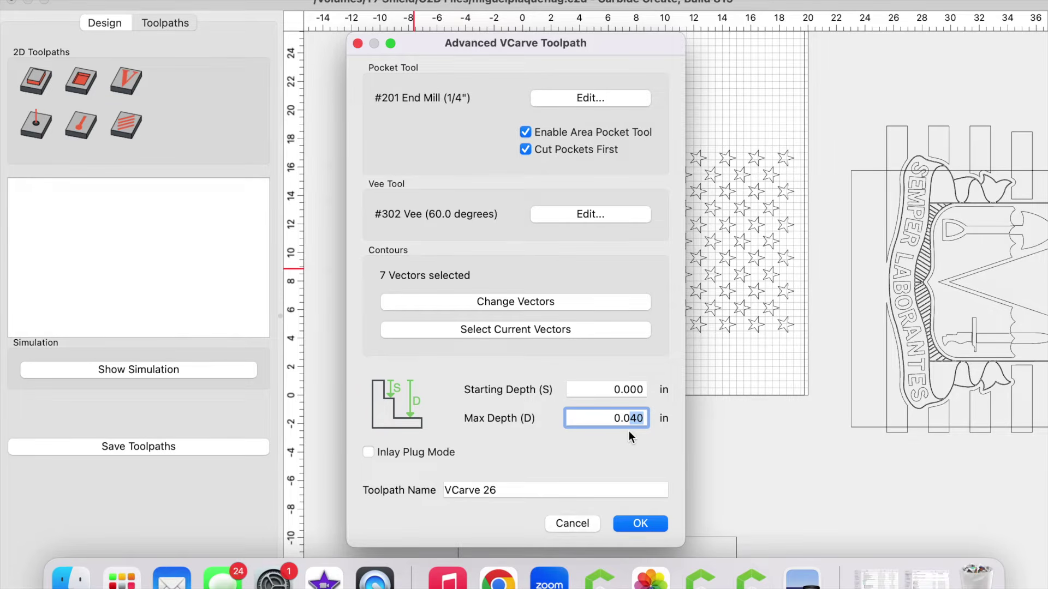
pyautogui.click(636, 521)
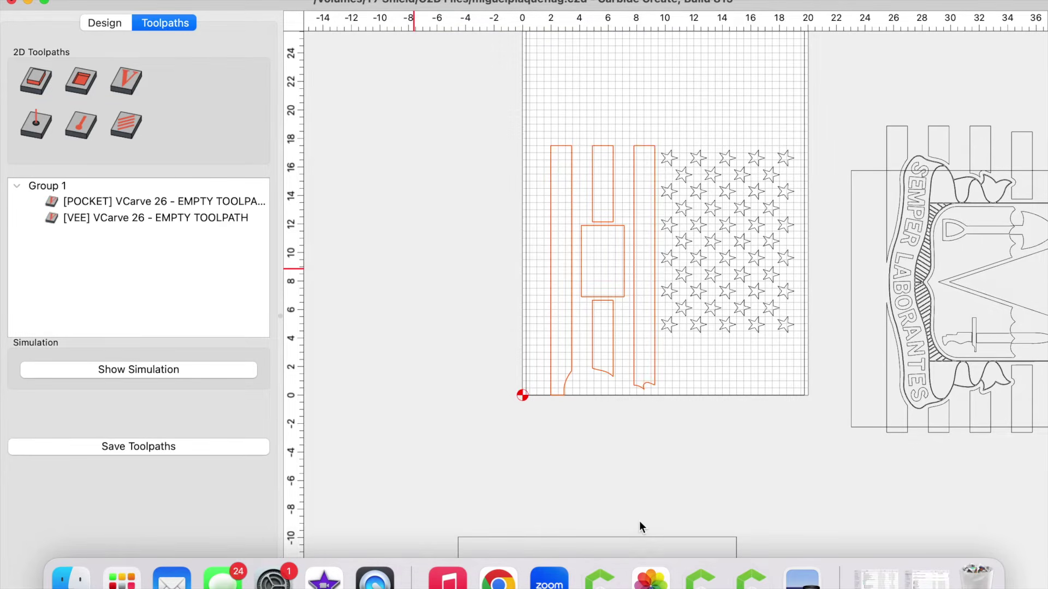
# - Start a VCarve toolpath on all the stars without an area pocket tool, using the #301 Vee (90 degrees) from the Vbits library
pyautogui.moveTo(663, 103); pyautogui.dragTo(810, 367)
pyautogui.click(135, 80)
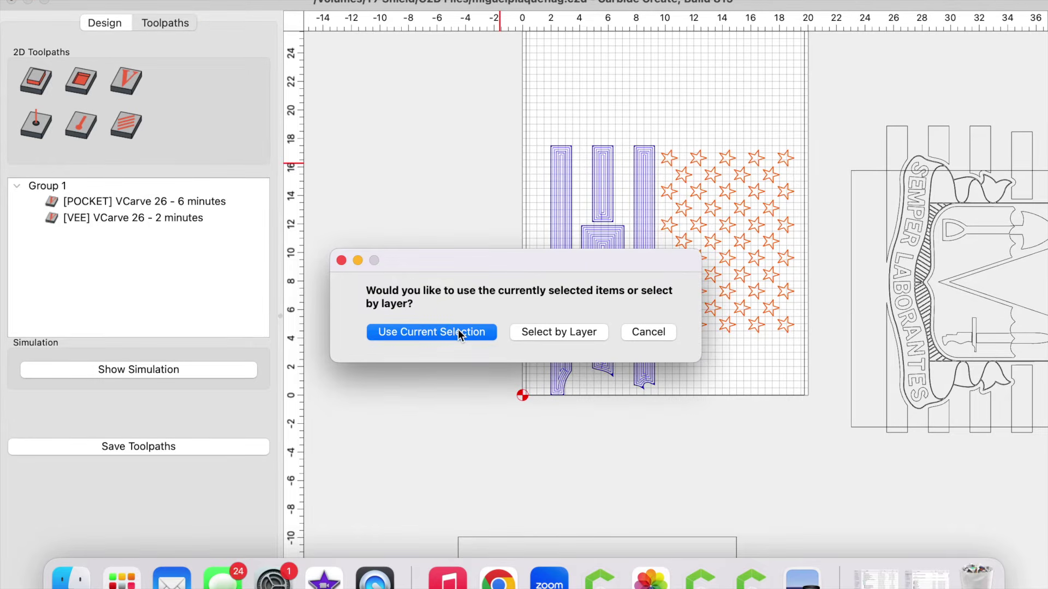
pyautogui.click(458, 333)
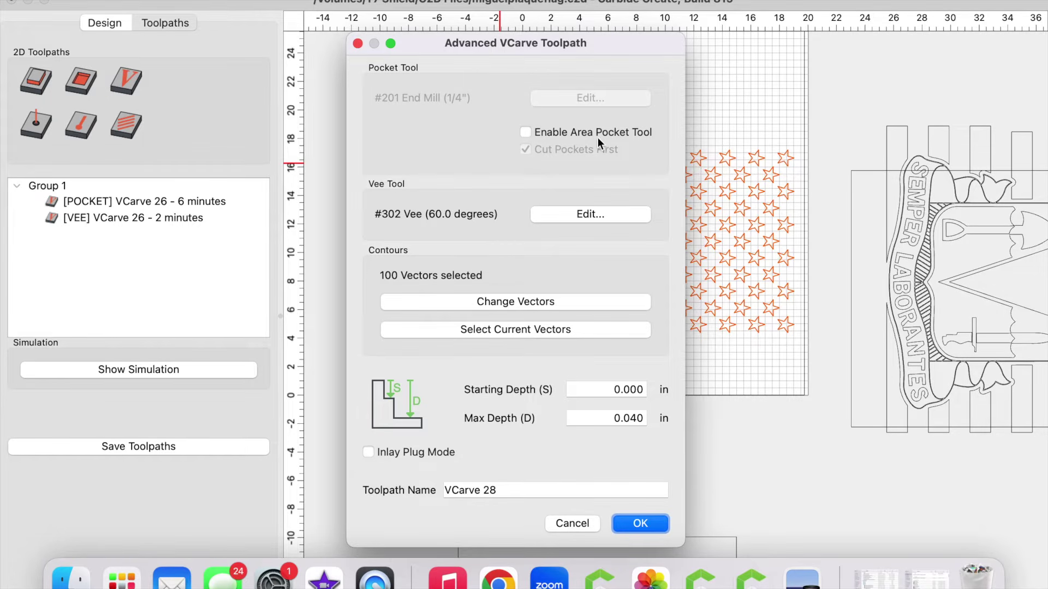
pyautogui.click(577, 214)
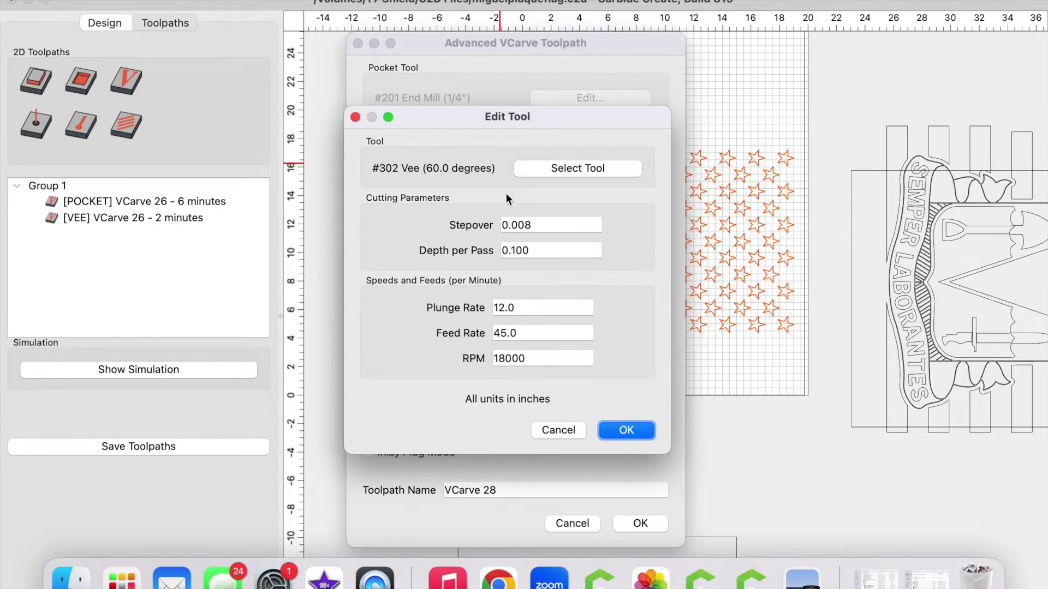
pyautogui.click(520, 169)
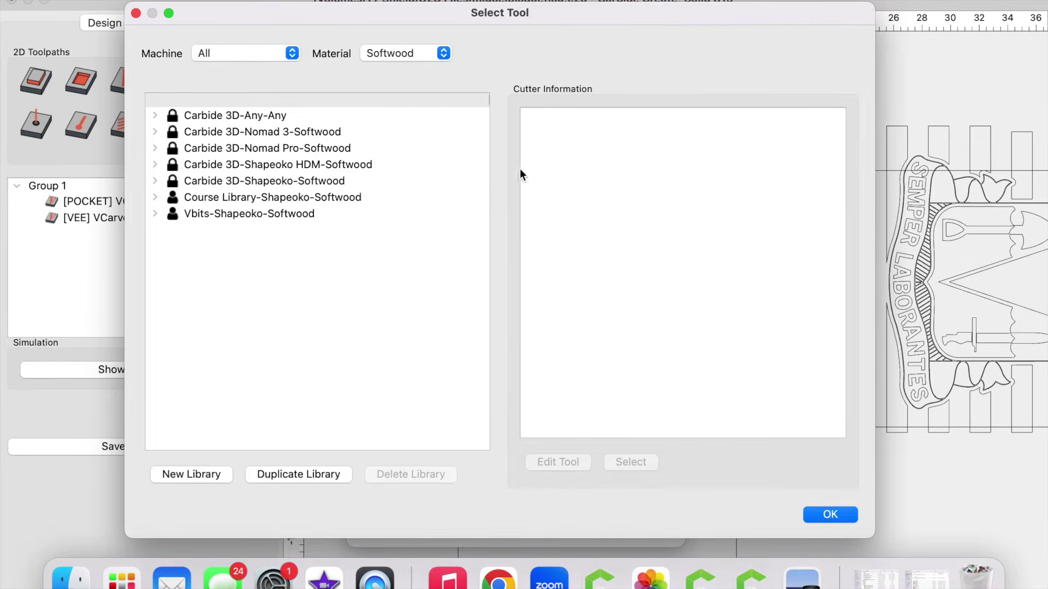
pyautogui.click(155, 214)
pyautogui.click(170, 259)
pyautogui.click(217, 273)
pyautogui.doubleClick(217, 273)
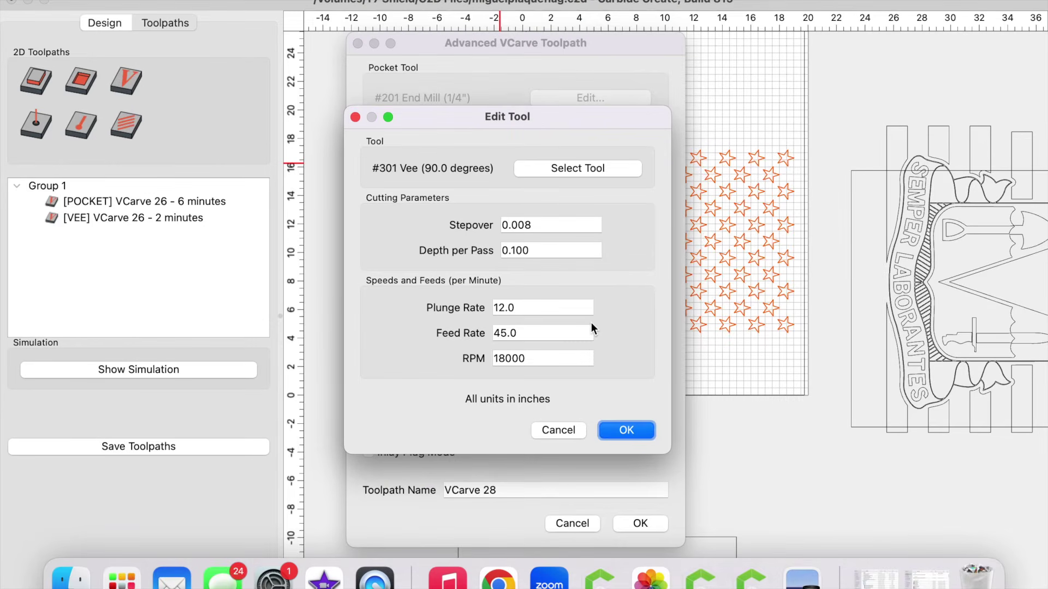
# - Set the #301 Vee tool to plunge rate 80 and feed rate 90, and edit its depth per pass
pyautogui.doubleClick(554, 306)
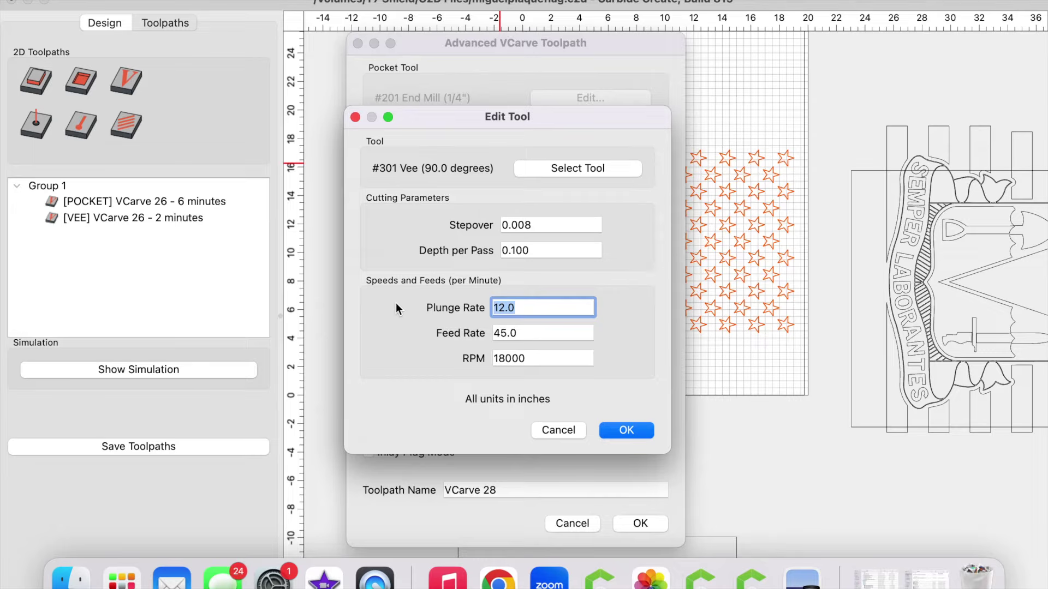
pyautogui.write('80')
pyautogui.press('Tab')
pyautogui.write('90')
pyautogui.click(524, 251)
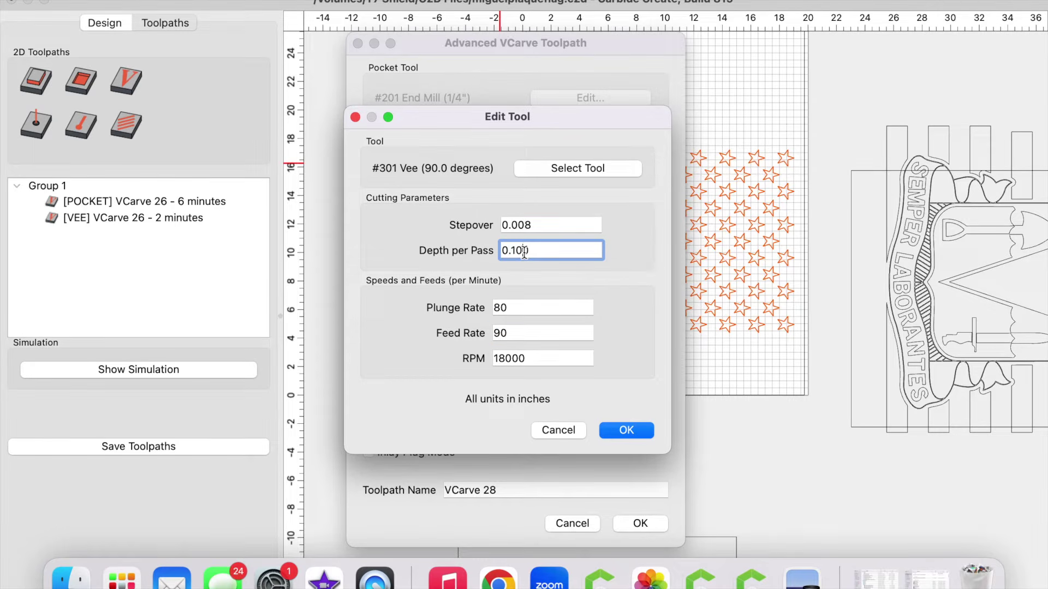
pyautogui.write('5')
pyautogui.click(610, 429)
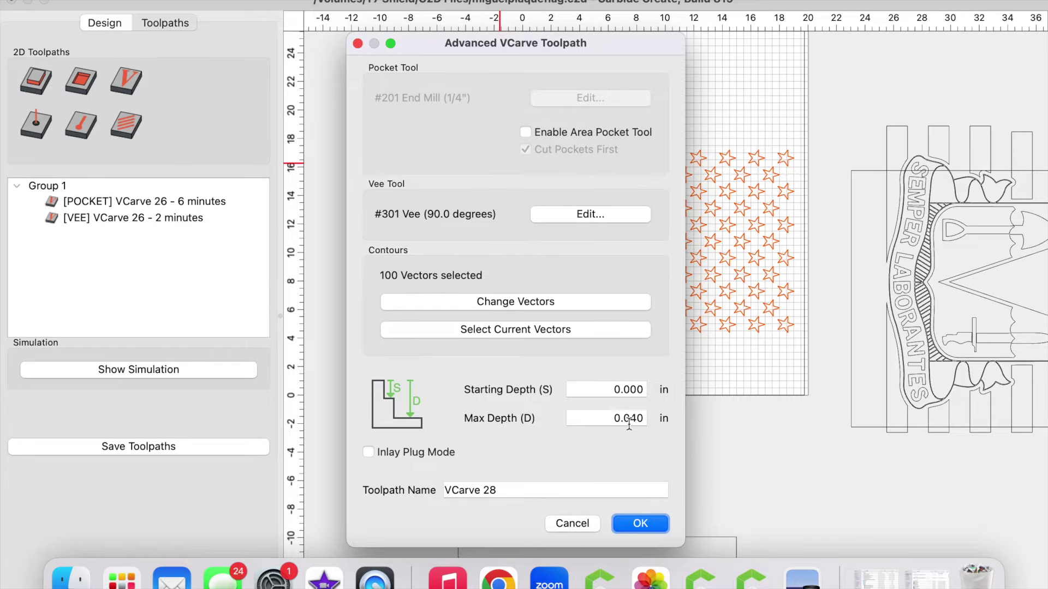
# - Set the stars' VCarve maximum depth to 0.75 in and generate the toolpath
pyautogui.moveTo(614, 419); pyautogui.dragTo(709, 408)
pyautogui.write('.75')
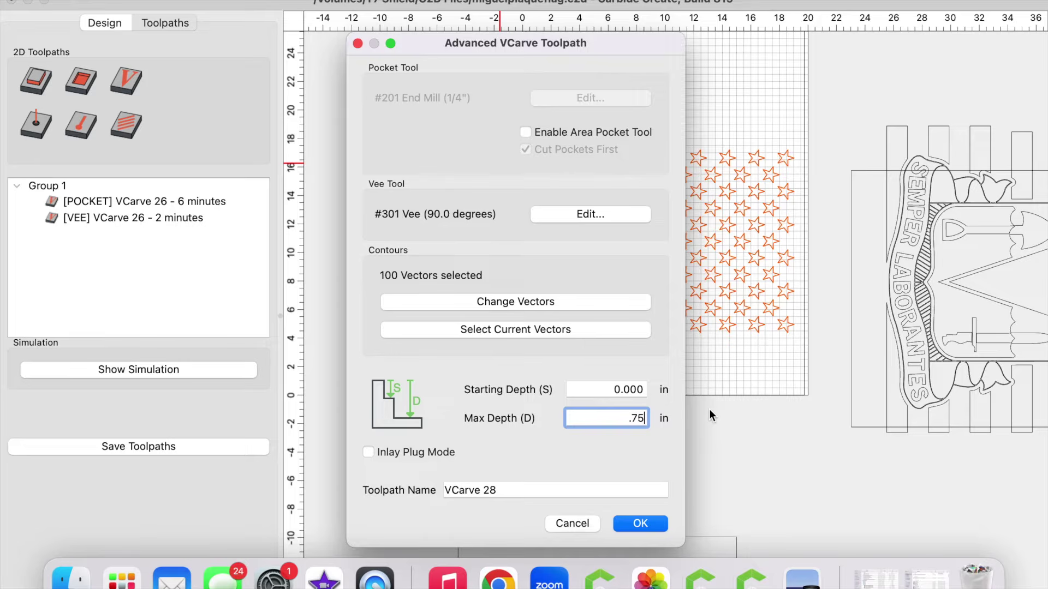
pyautogui.click(645, 523)
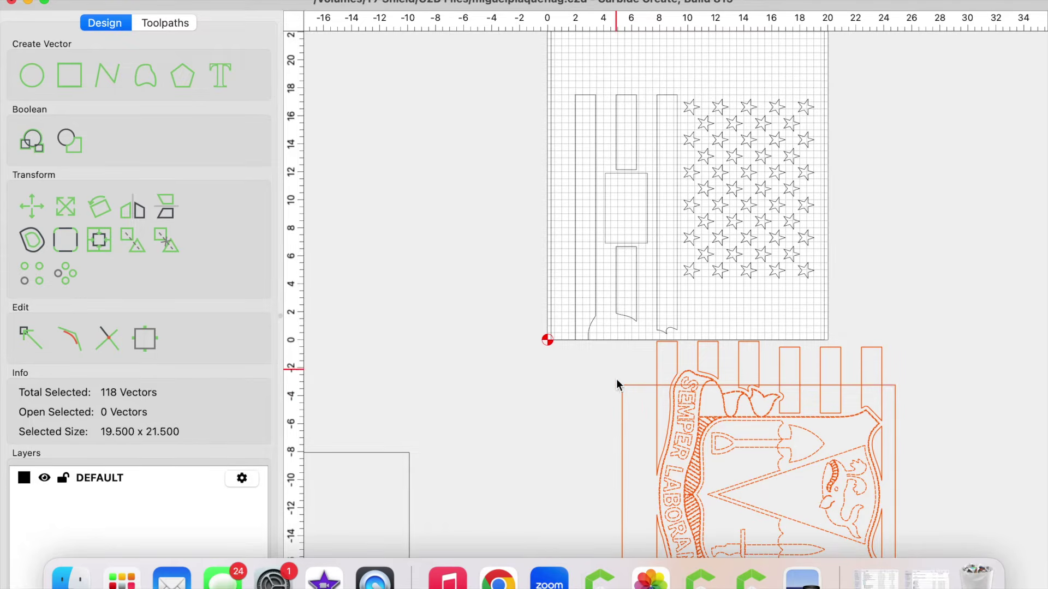
# - Move the crest section with its border directly below the stars section, aligning its upper-left corner with the stars section's lower-left corner
pyautogui.moveTo(621, 387); pyautogui.dragTo(553, 329)
pyautogui.scroll(5, 552, 352)
pyautogui.click(553, 353)
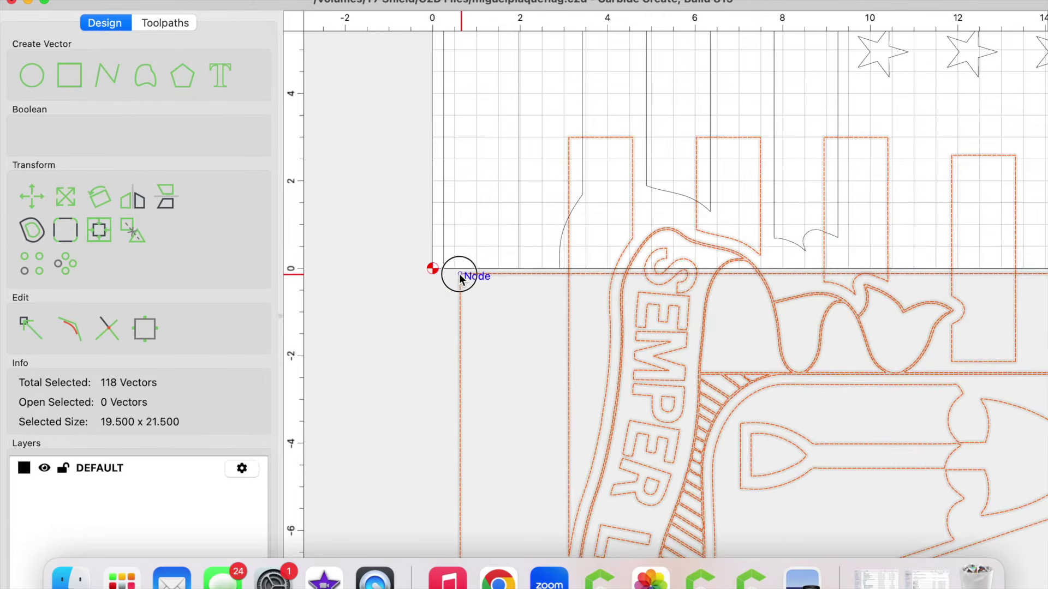
pyautogui.moveTo(459, 276)
pyautogui.mouseDown()
pyautogui.moveTo(465, 300)
pyautogui.moveTo(442, 290)
pyautogui.moveTo(444, 274)
pyautogui.mouseUp()
pyautogui.scroll(-5, 444, 274)
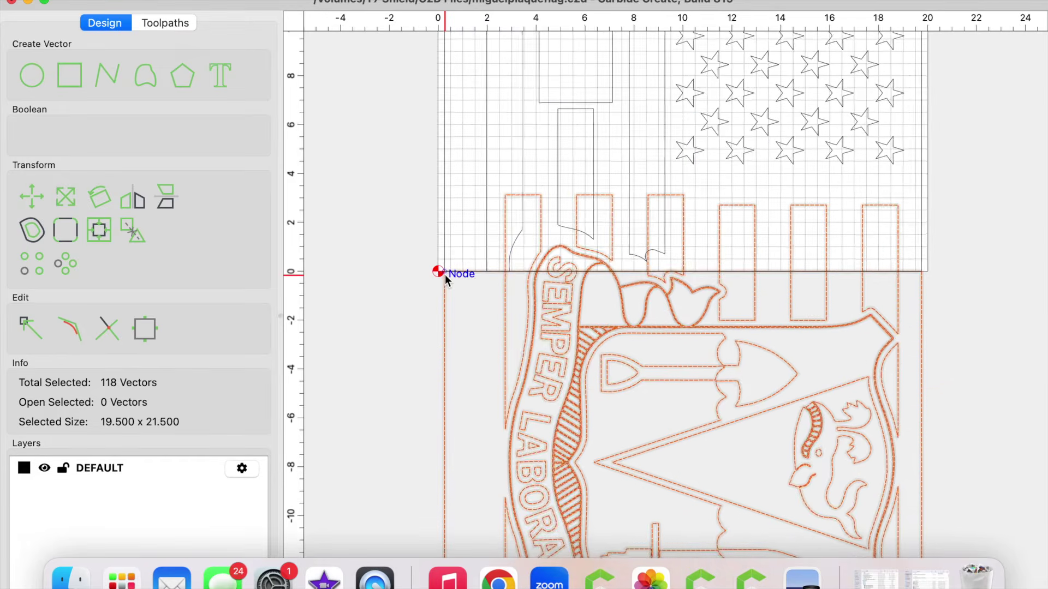
# - Move the crest section up and over the stars section so its stripe ends overlap the three lower stripes
pyautogui.scroll(-5, 444, 274)
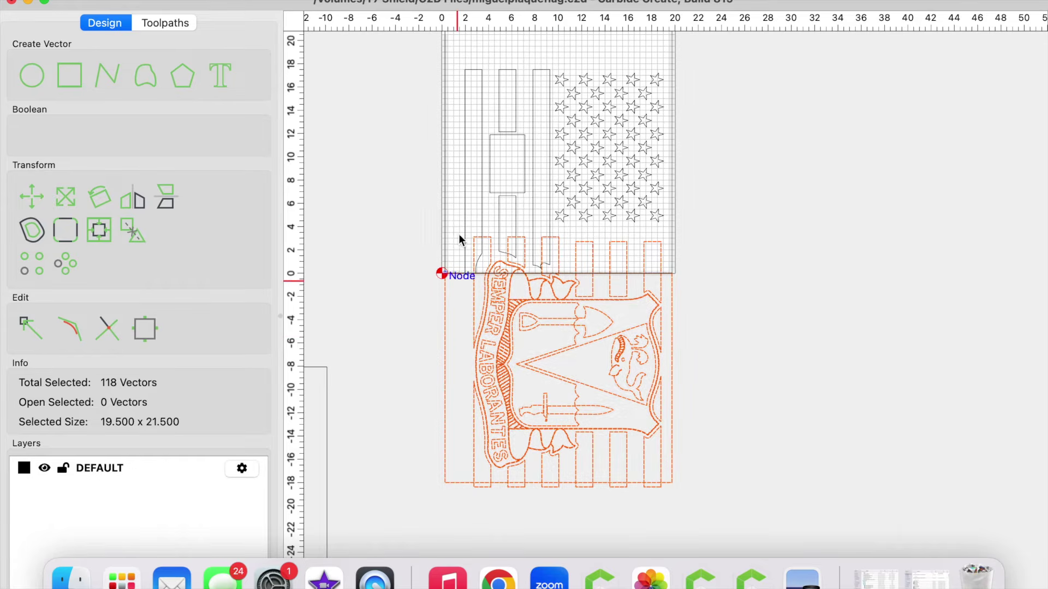
pyautogui.click(449, 217)
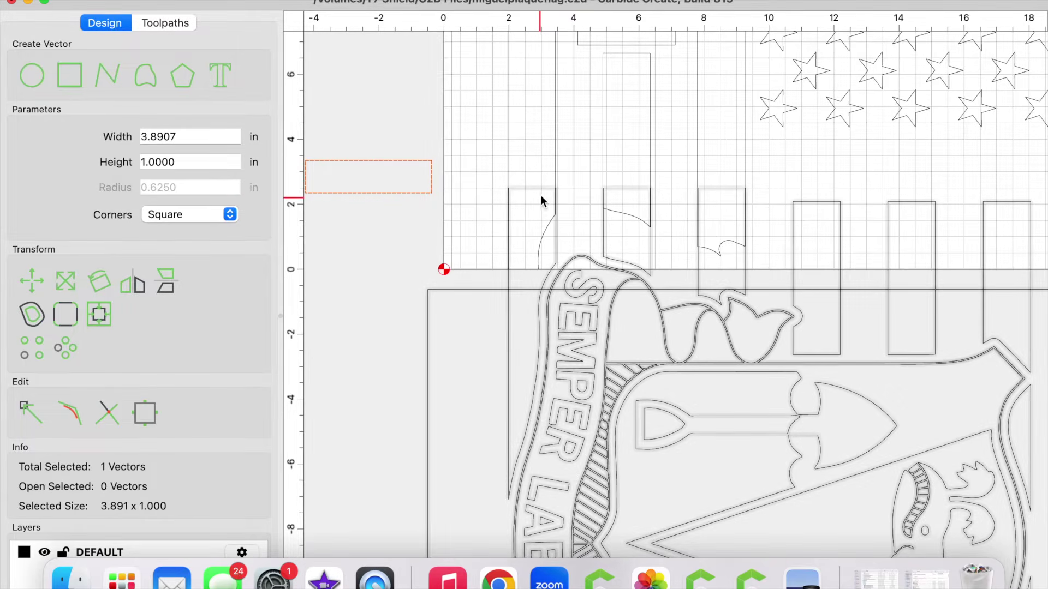
pyautogui.scroll(5, 542, 199)
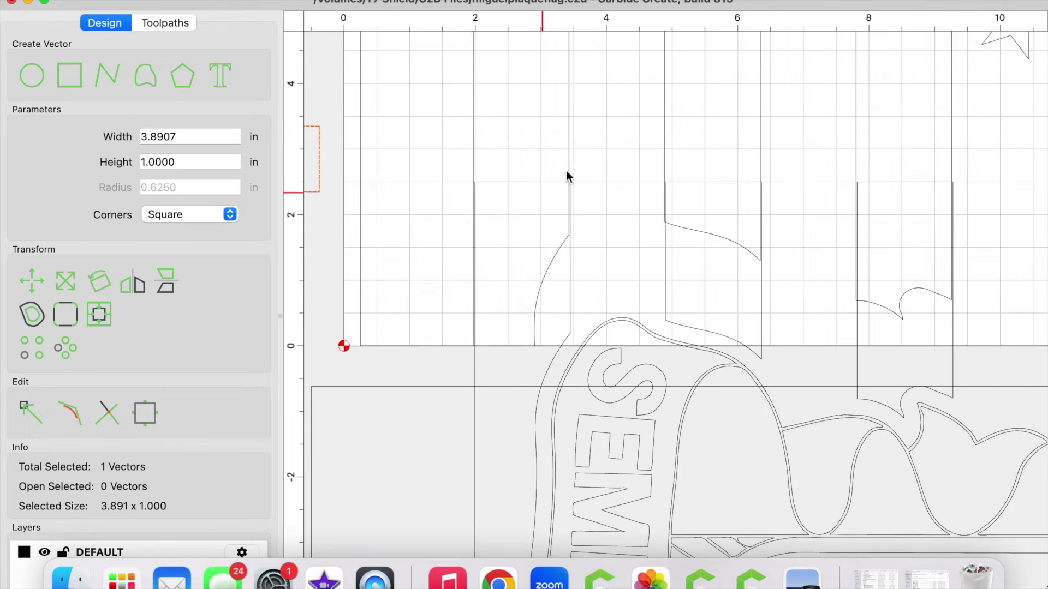
pyautogui.scroll(7, 565, 183)
pyautogui.scroll(3, 566, 182)
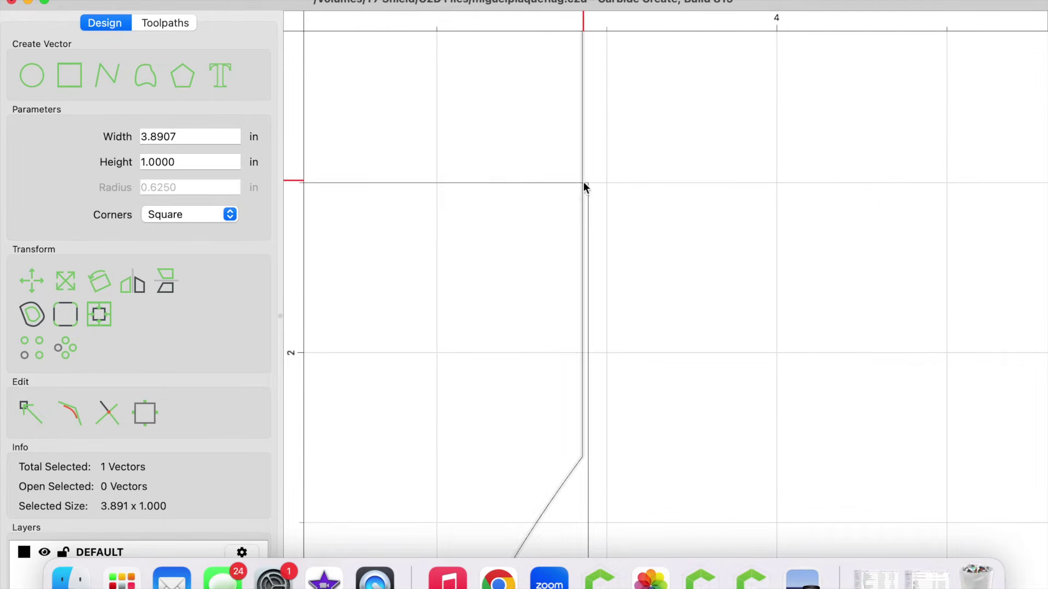
pyautogui.scroll(-6, 586, 186)
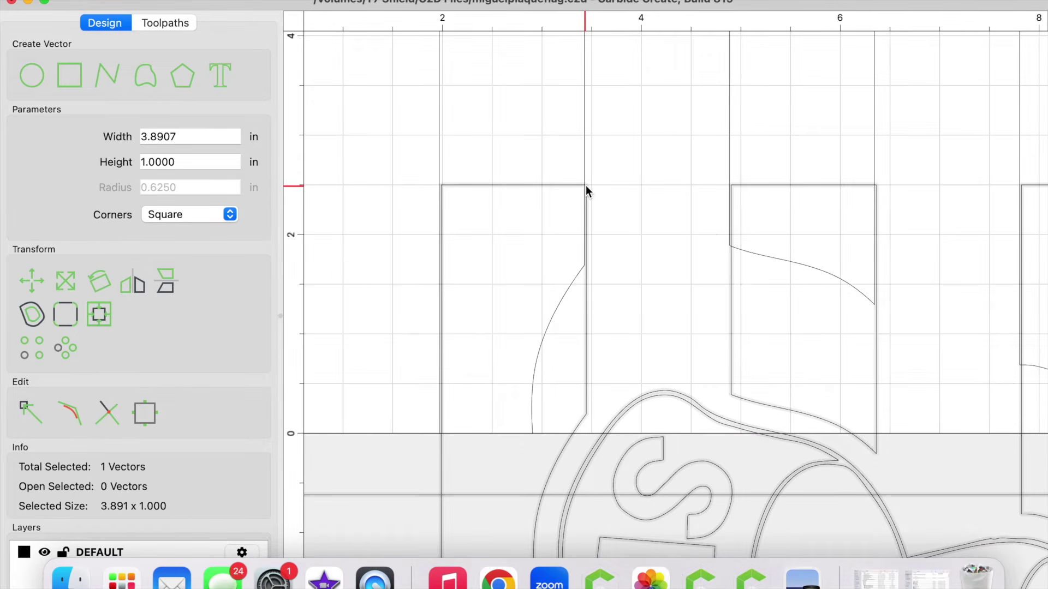
# - Fine-tune the crest section's position so its stripe edges coincide with the stars section's stripe edges
pyautogui.press('super+a')
pyautogui.moveTo(556, 185)
pyautogui.mouseDown()
pyautogui.moveTo(573, 186)
pyautogui.moveTo(565, 181)
pyautogui.mouseUp()
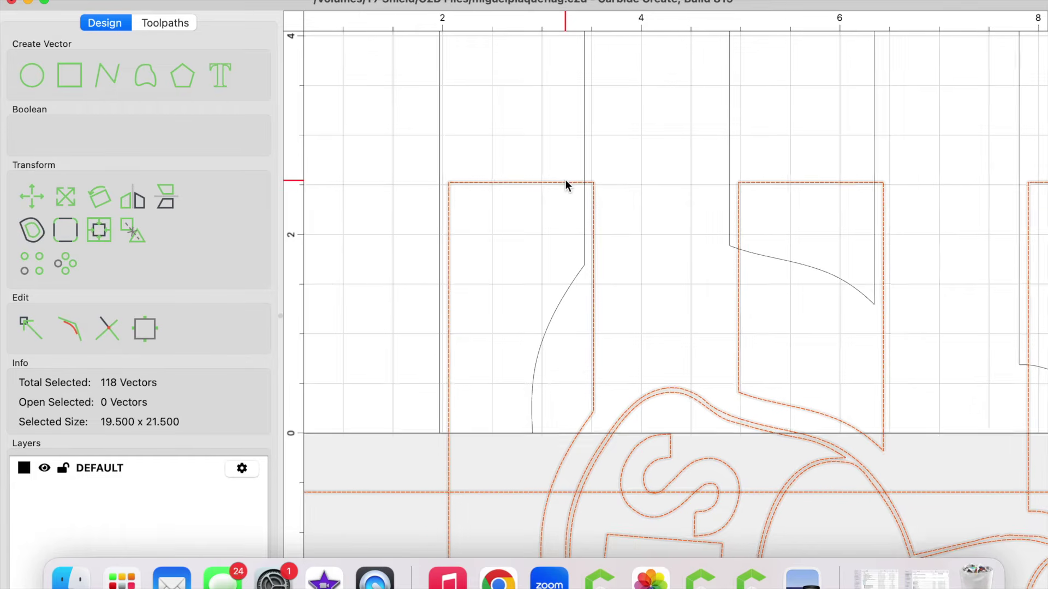
pyautogui.scroll(-3, 565, 182)
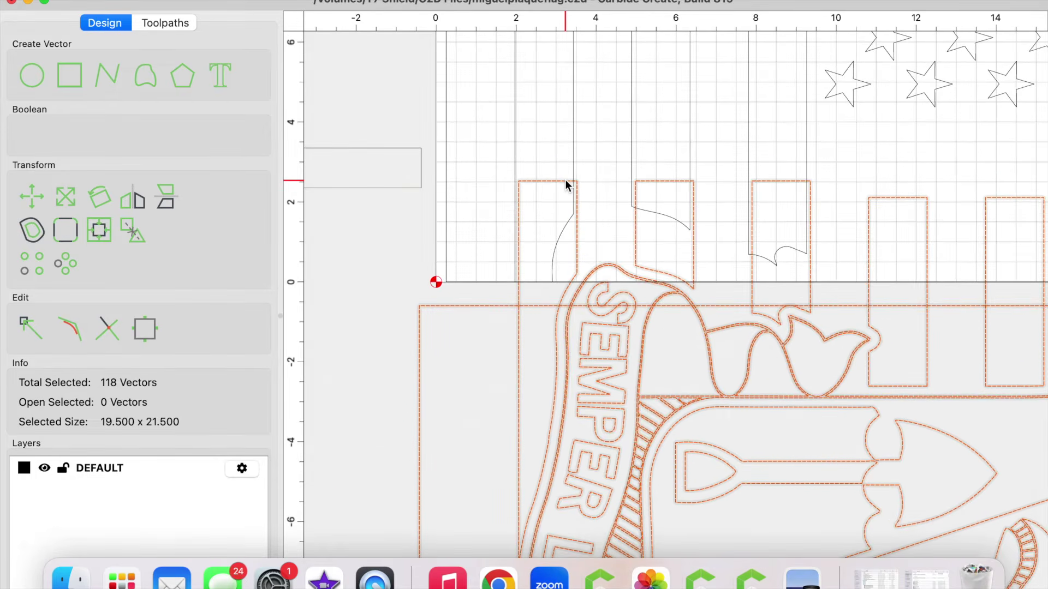
pyautogui.scroll(5, 564, 180)
pyautogui.scroll(-8, 533, 189)
# - Move the 3.891 by 1.000 in rectangle across the overlapping ends of the first stripe
pyautogui.click(453, 174)
pyautogui.moveTo(453, 174); pyautogui.dragTo(506, 186)
pyautogui.scroll(8, 505, 183)
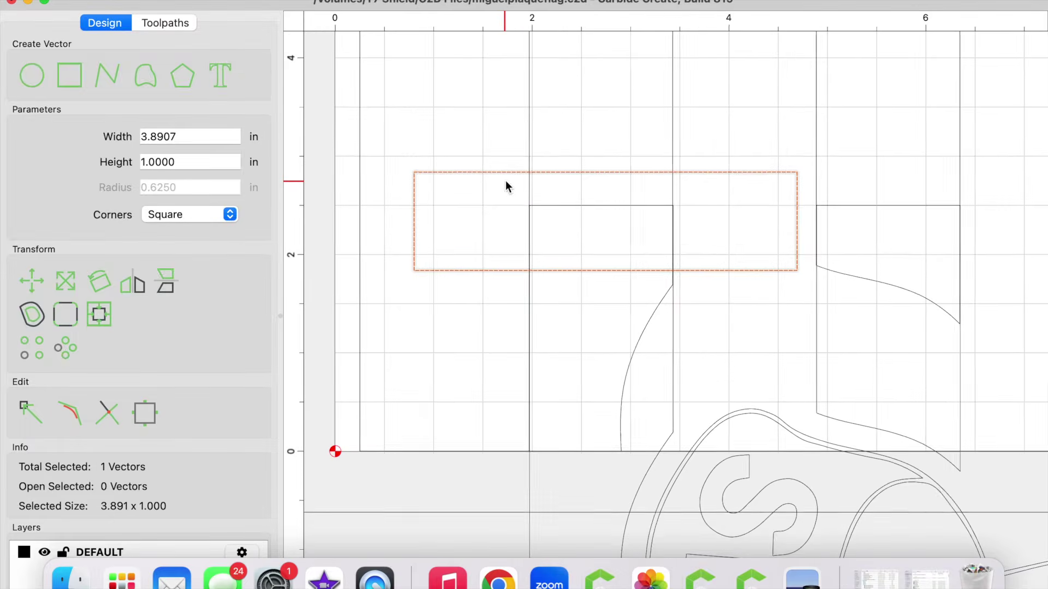
# - Apply a Boolean subtraction between the rectangle, the first stripe and the crest section without keeping the original vectors
pyautogui.click(548, 202)
pyautogui.click(475, 172)
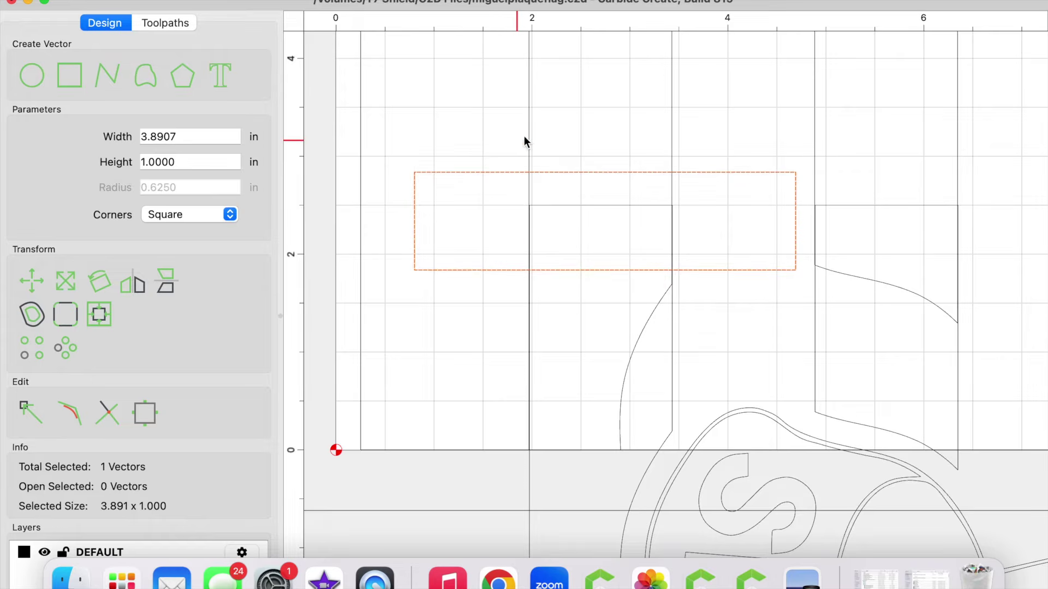
pyautogui.press('super+a')
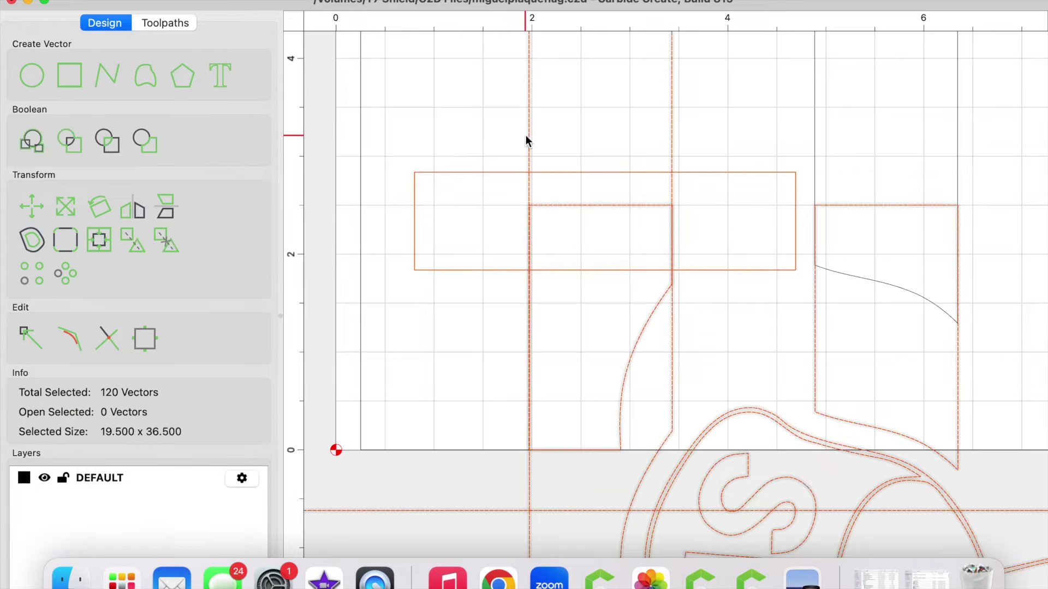
pyautogui.click(145, 137)
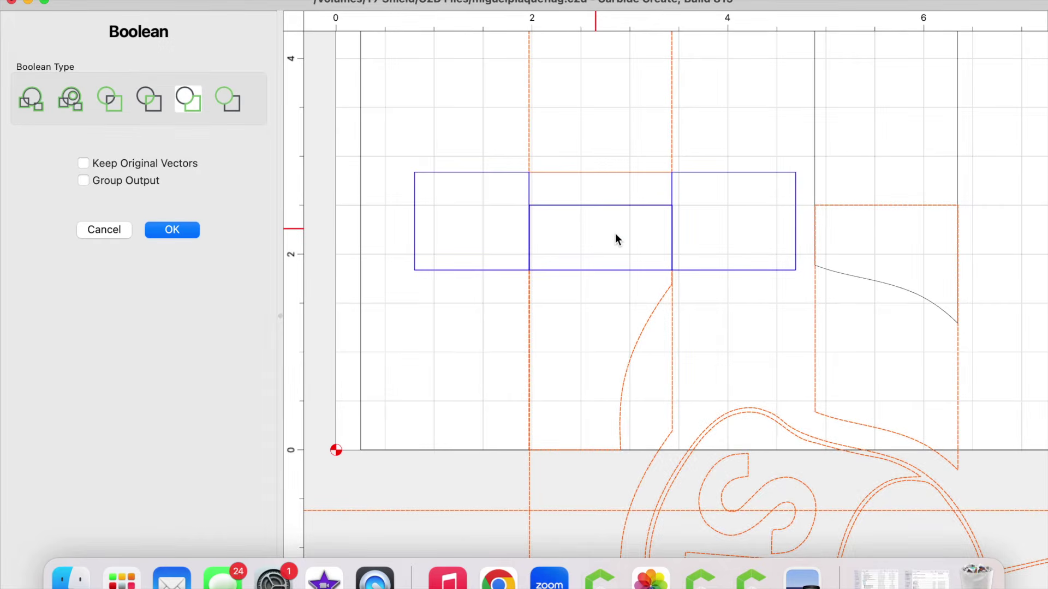
pyautogui.click(157, 230)
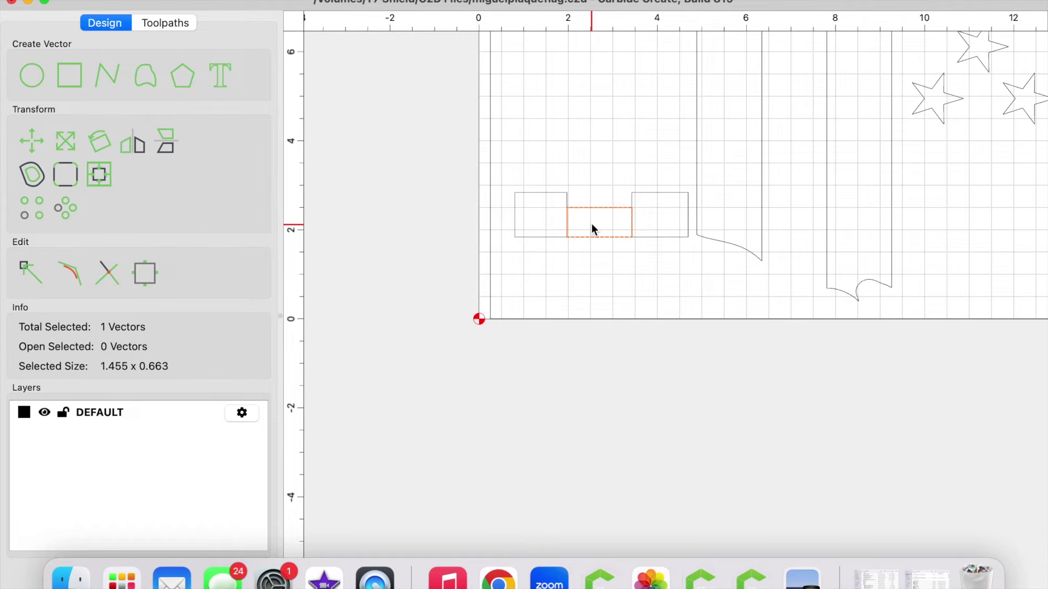
# - Delete the three rectangle pieces left by the Boolean operation beside the stripes
pyautogui.moveTo(568, 207); pyautogui.dragTo(602, 235)
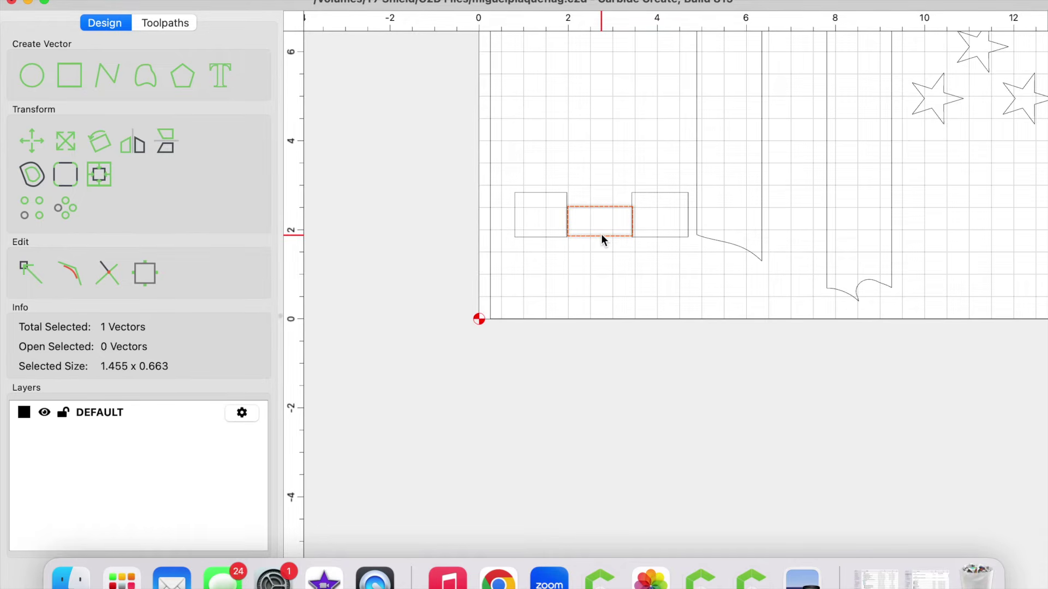
pyautogui.press('Delete')
pyautogui.click(568, 198)
pyautogui.press('Delete')
pyautogui.click(628, 206)
pyautogui.press('Delete')
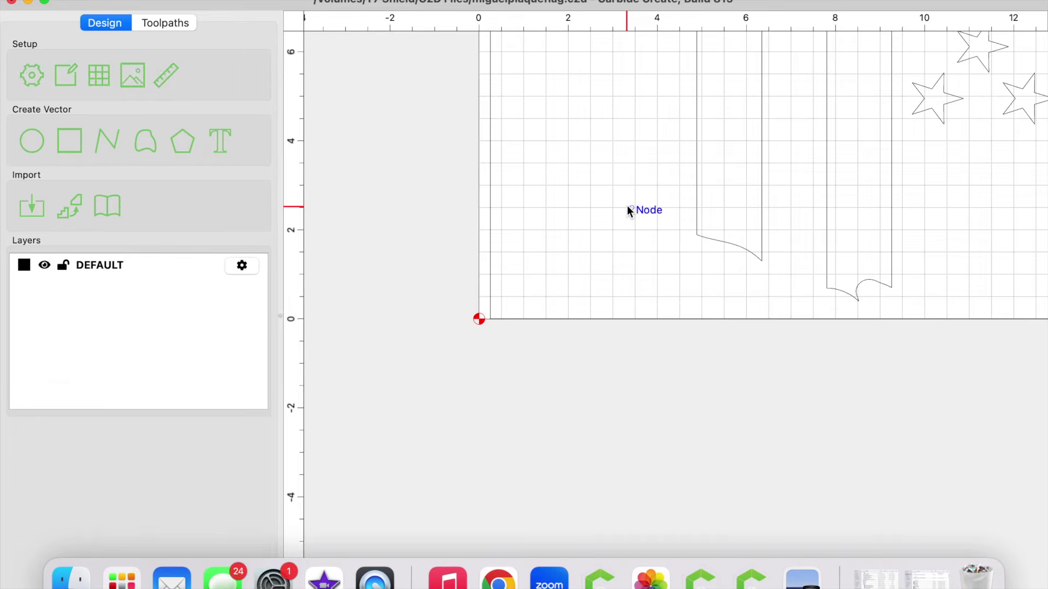